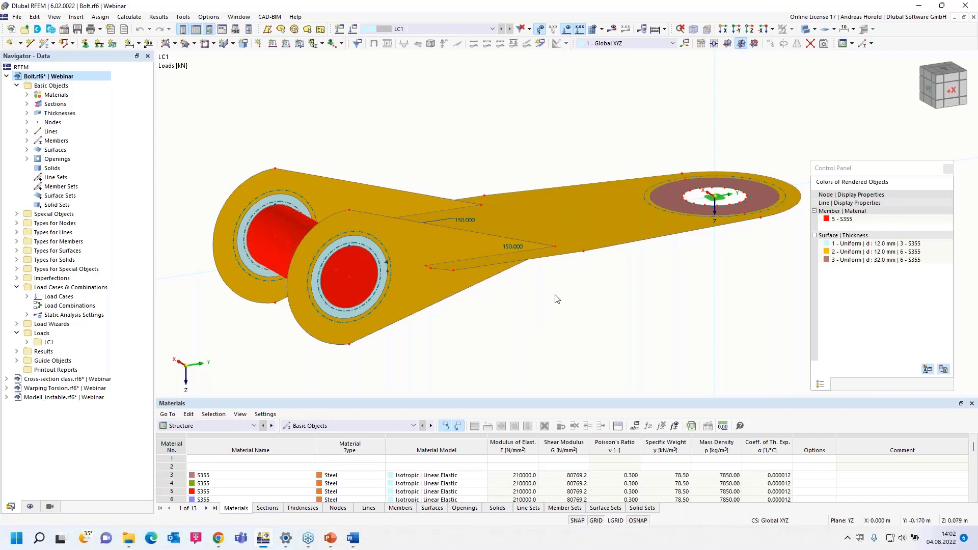
Display the bolt and lug model as a wireframe
middle_click_drag(555, 293, 566, 302, "ctrl")
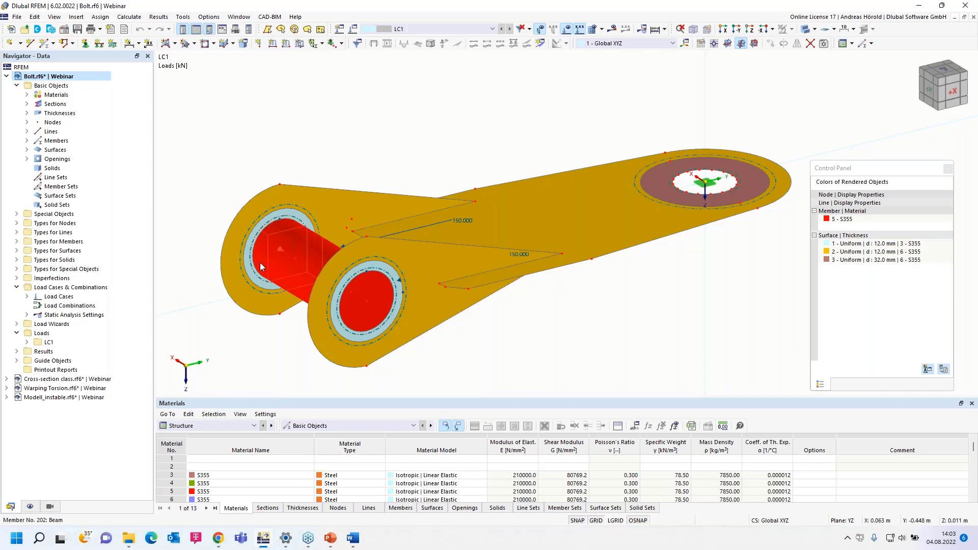
middle_click_drag(532, 331, 608, 308)
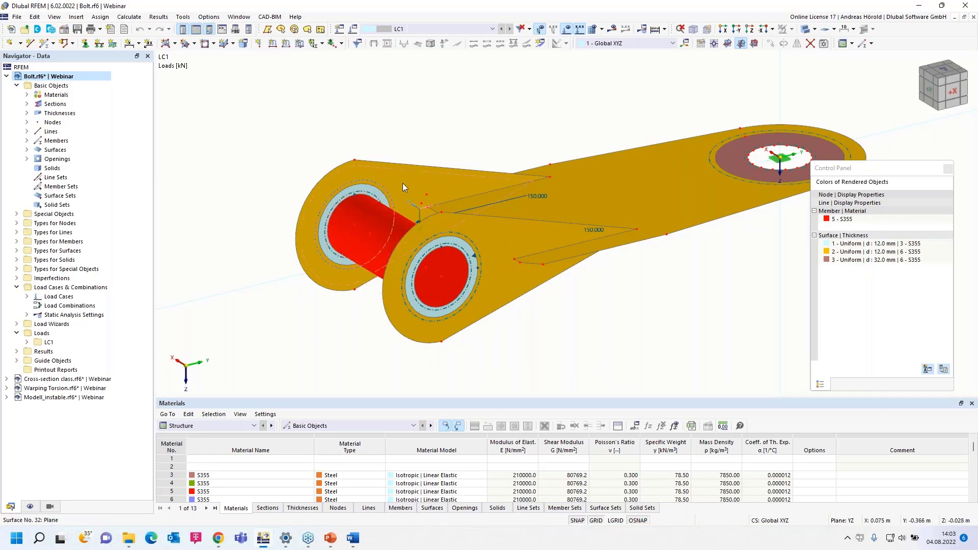
left_click(815, 29)
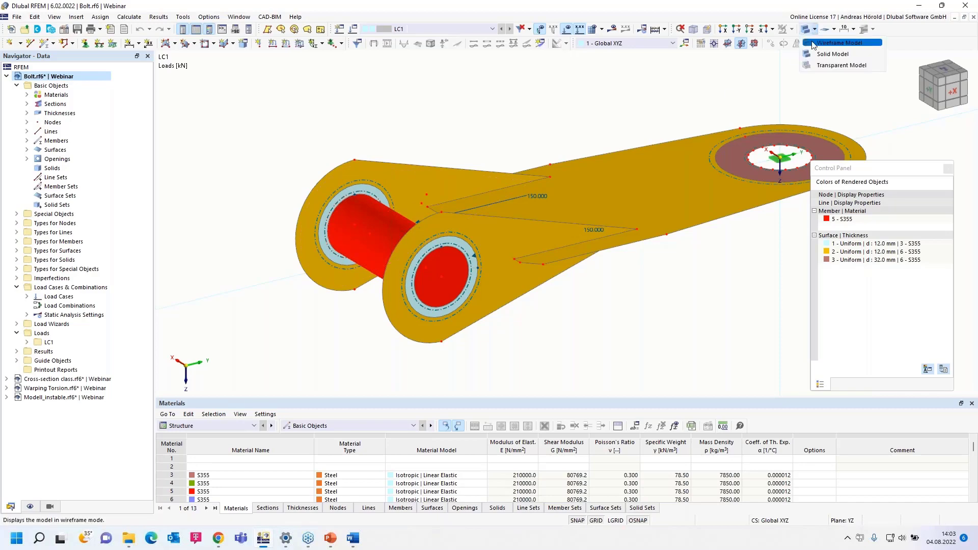
left_click(814, 42)
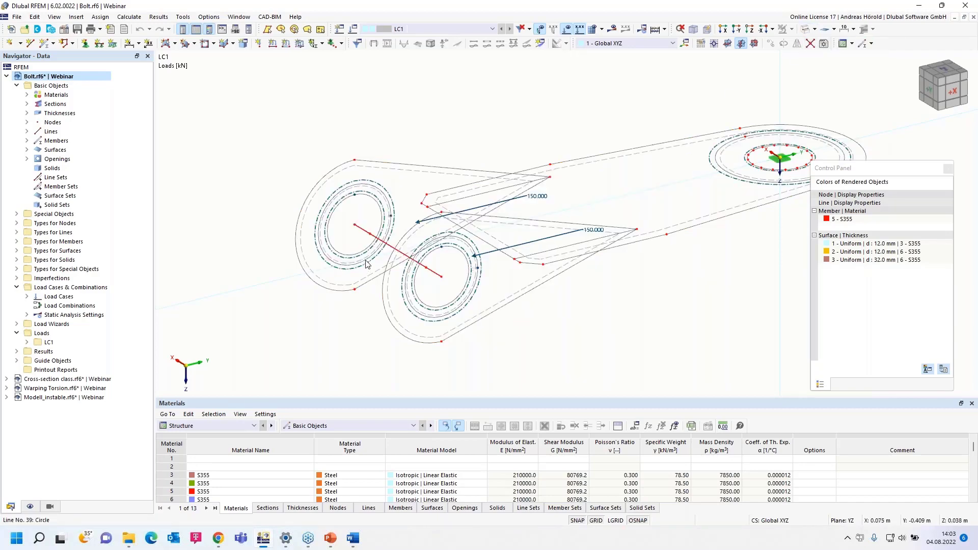
Examine the bolt member, the circular openings around its ends and the plate's opening in wireframe
scroll(419, 224, "up", 5)
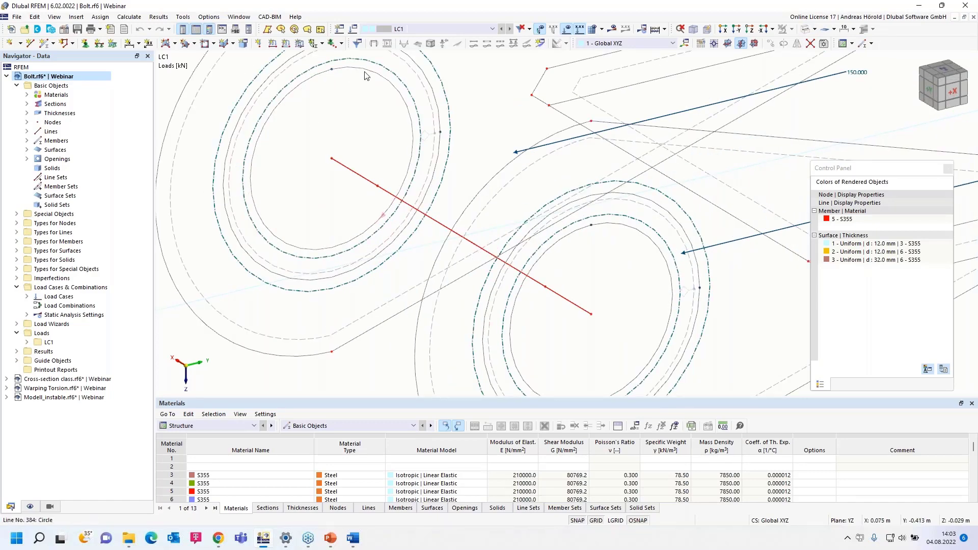
scroll(409, 113, "down", 2)
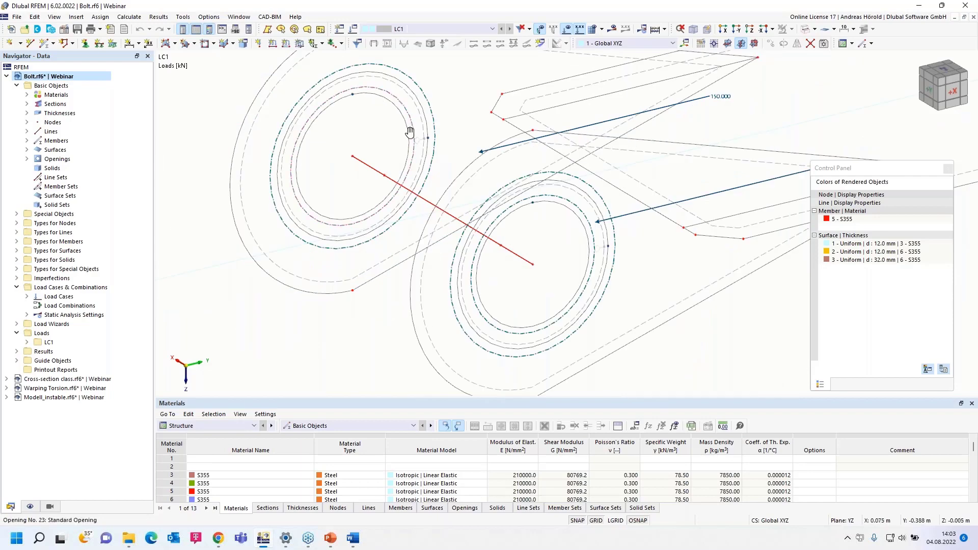
middle_click_drag(409, 114, 394, 153)
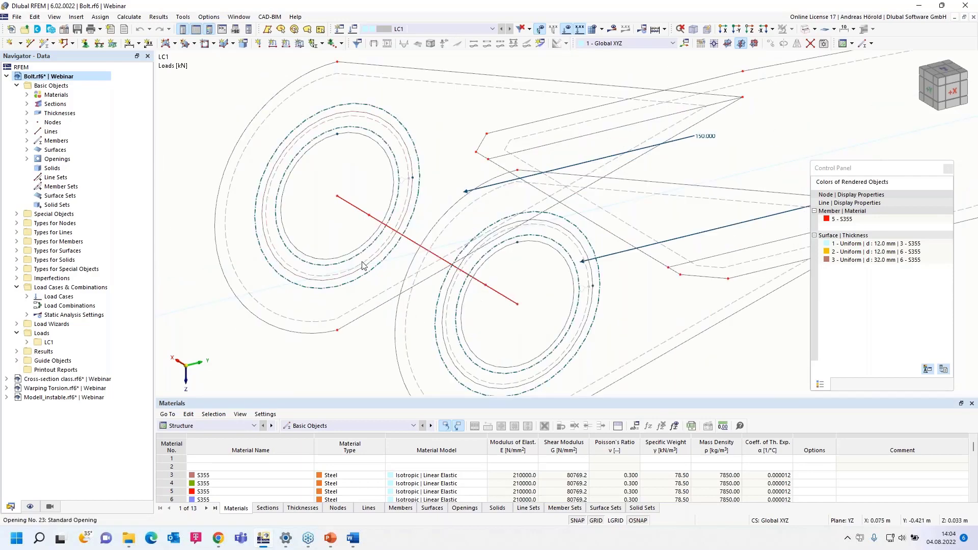
scroll(490, 199, "down", 3)
scroll(713, 199, "up", 1)
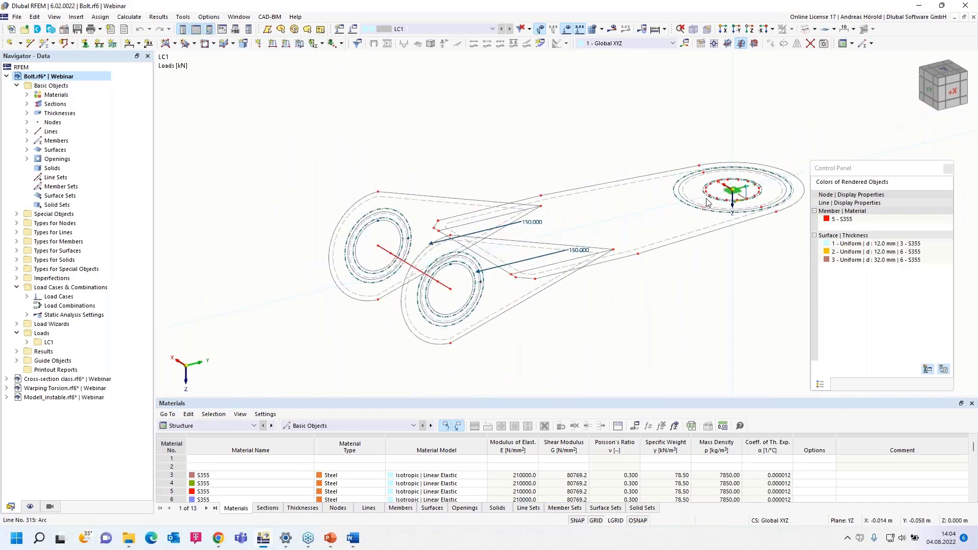
scroll(713, 199, "up", 3)
scroll(713, 200, "down", 3)
scroll(329, 226, "up", 3)
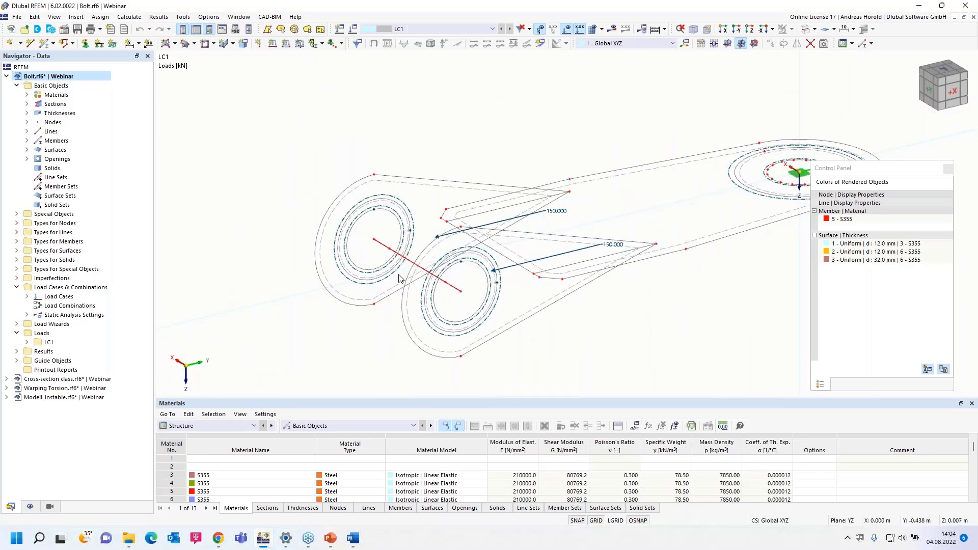
scroll(339, 173, "up", 2)
scroll(343, 178, "down", 1)
scroll(345, 190, "up", 1)
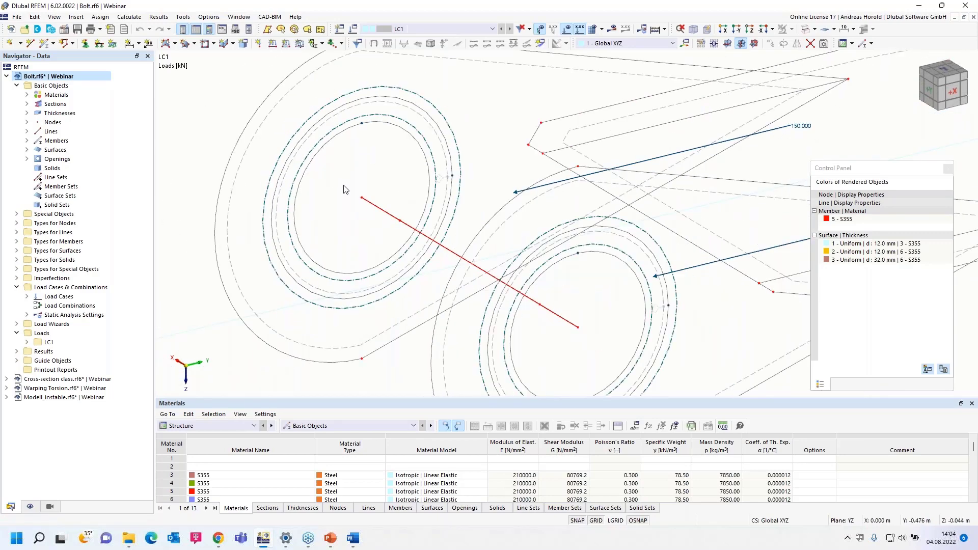
Generate the finite element mesh for the model
left_click(125, 18)
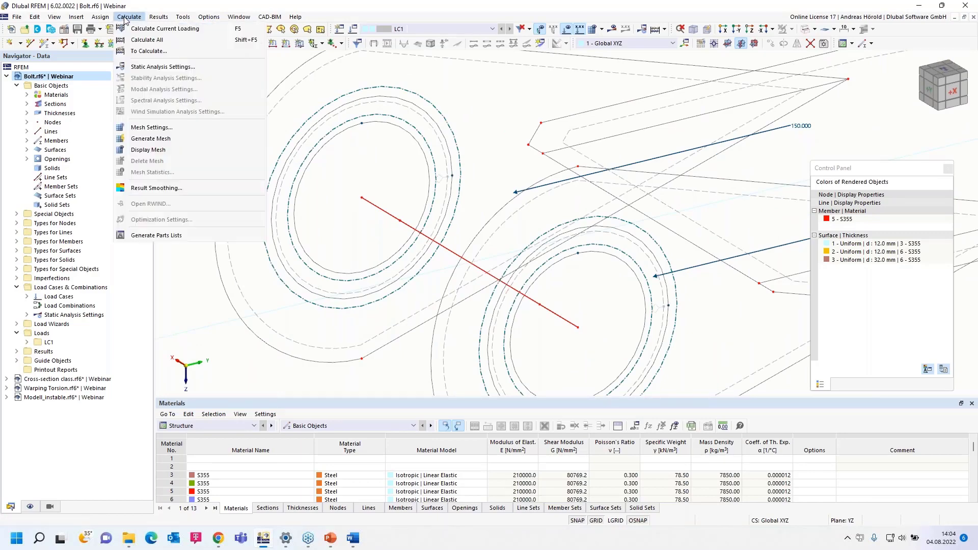
left_click(160, 139)
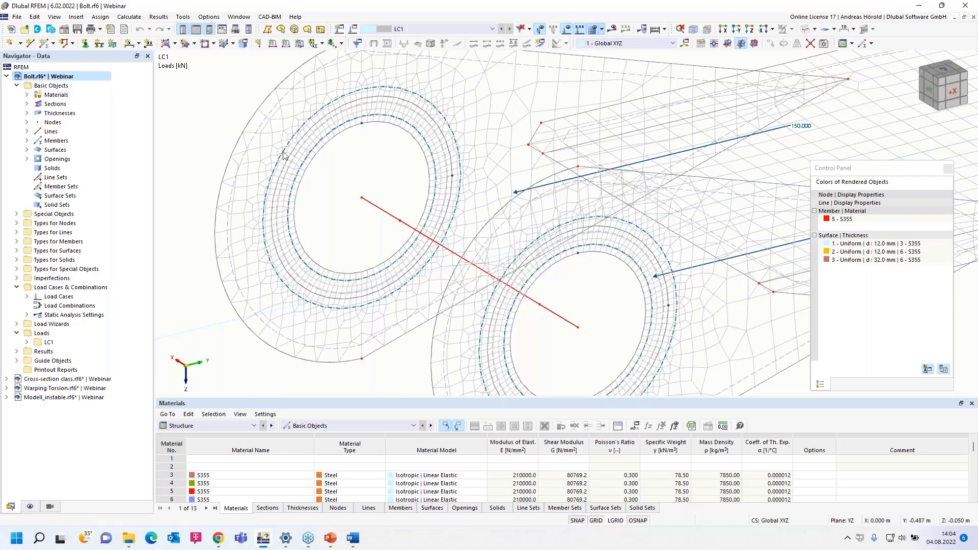
Start a new single member of type Rigid with hinges and nonlinearity activated, and check its section settings
left_click(44, 43)
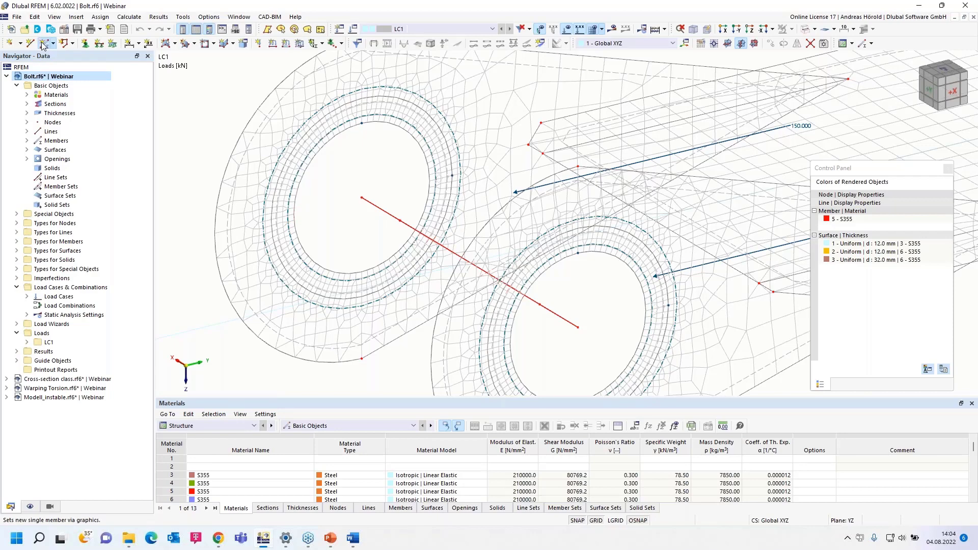
left_click(249, 140)
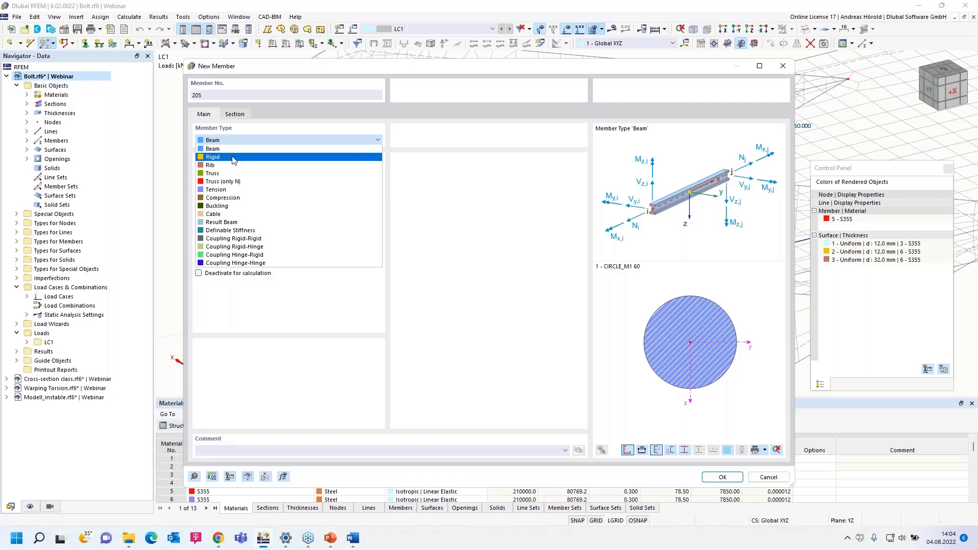
left_click(234, 158)
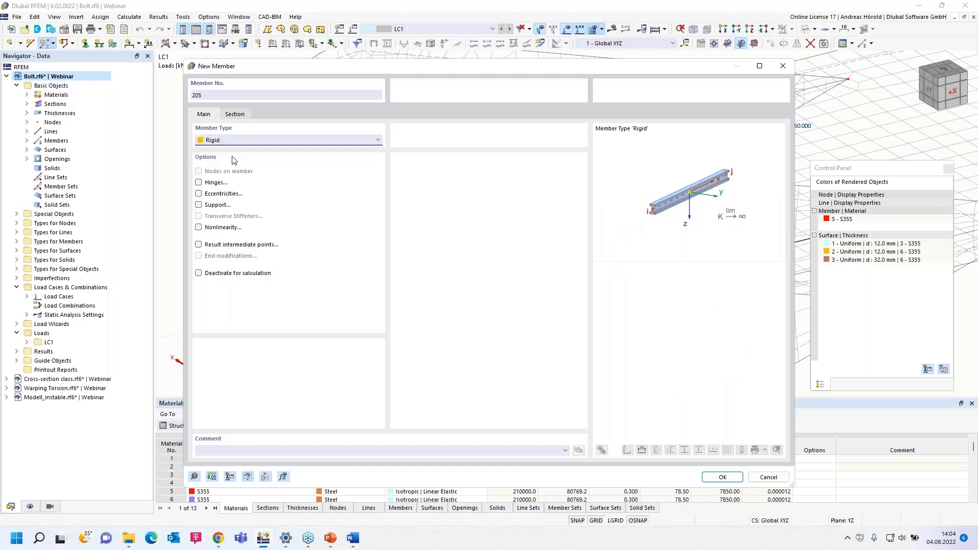
left_click(199, 183)
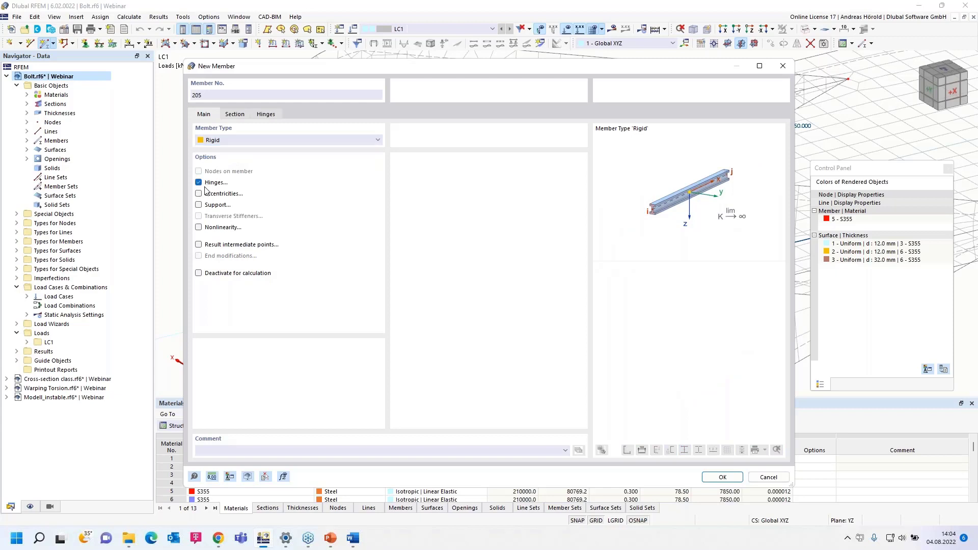
left_click(199, 228)
left_click(237, 116)
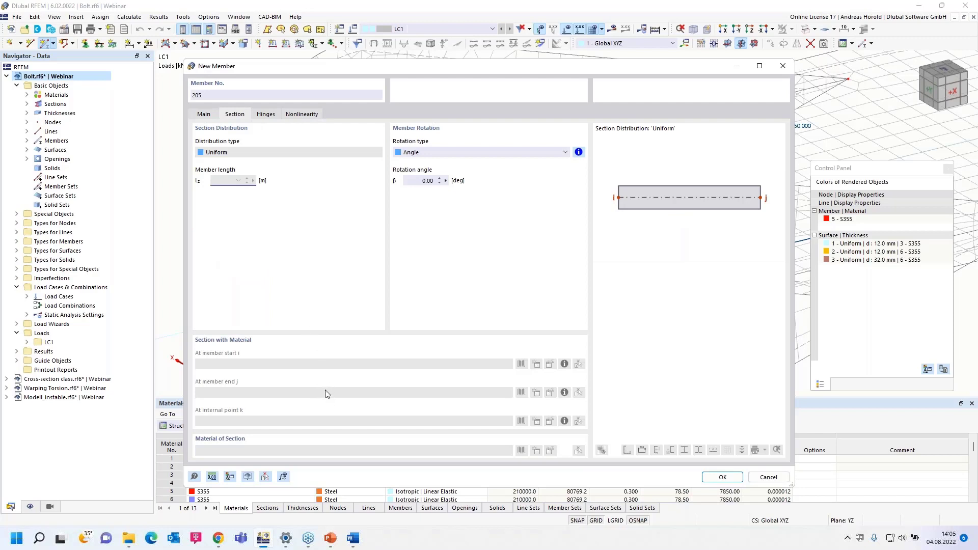
Create a new member hinge at member end j with the translations uy and uz released
left_click(267, 116)
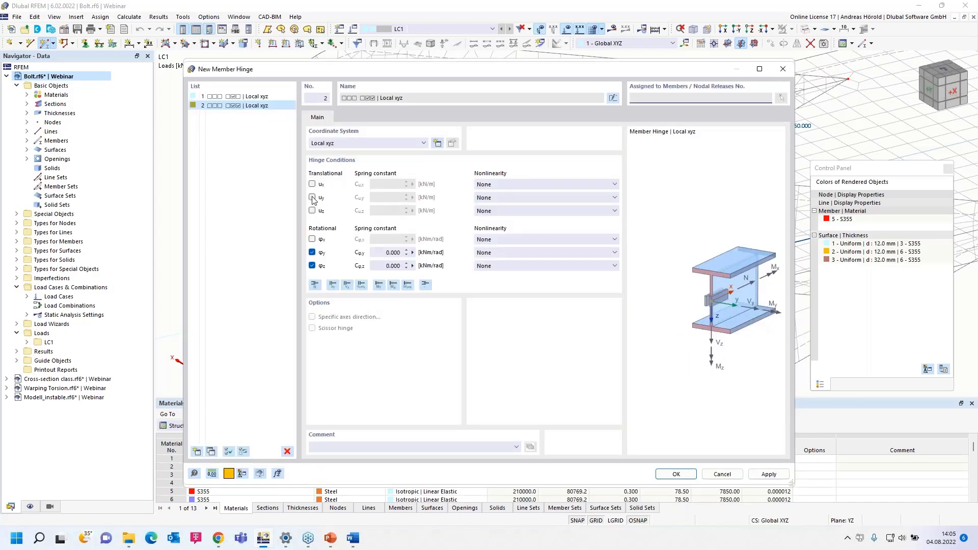
left_click(313, 198)
left_click(312, 210)
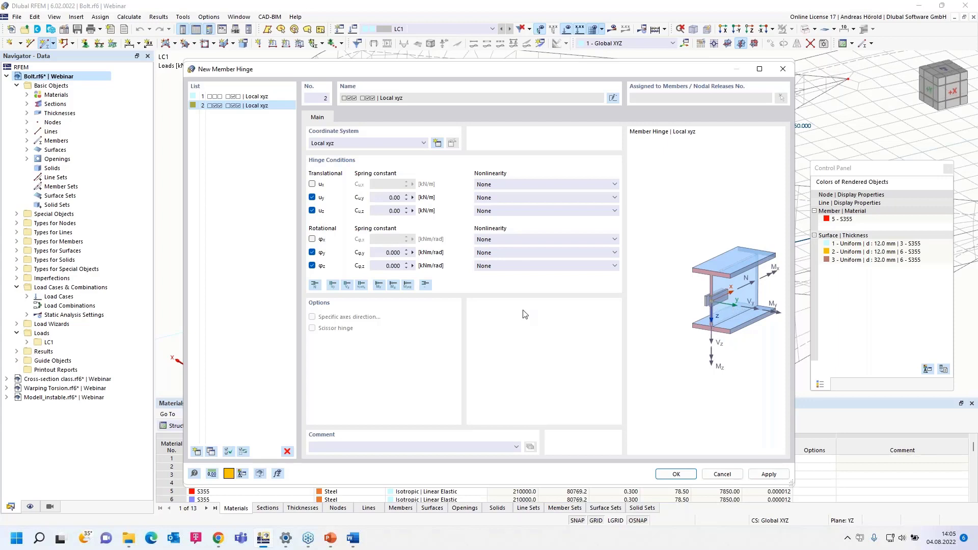
left_click(313, 266)
left_click(673, 475)
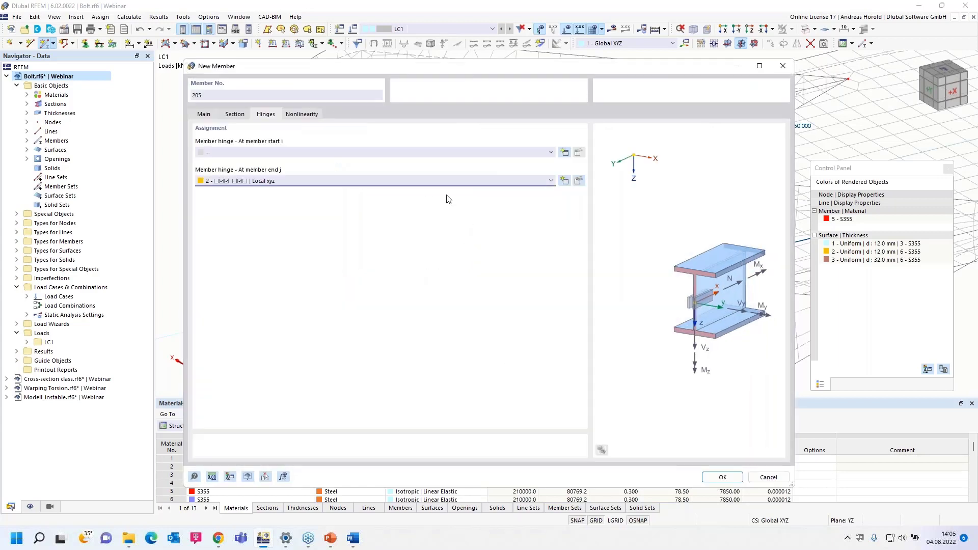
Assign a new 'Failure if tension' nonlinearity to the rigid member and accept the member definition
left_click(294, 114)
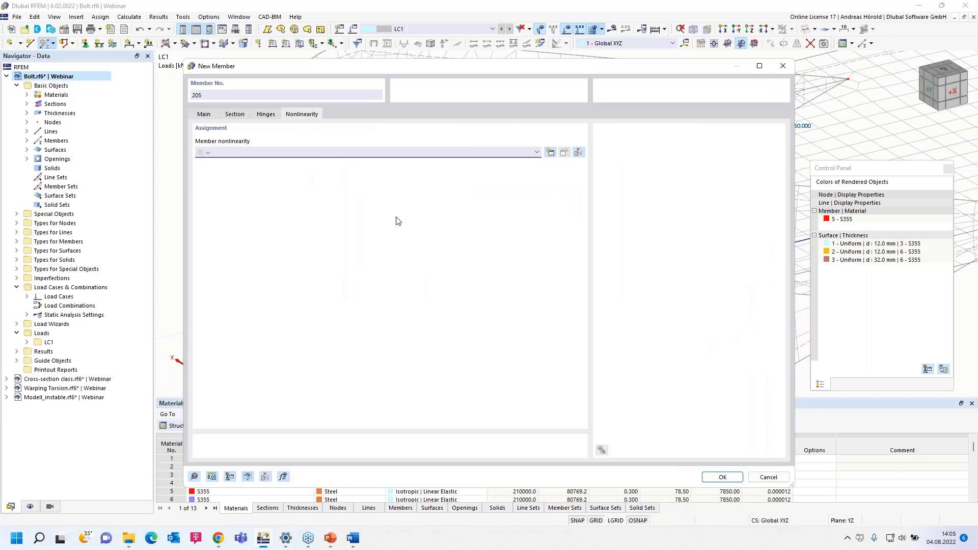
left_click(551, 153)
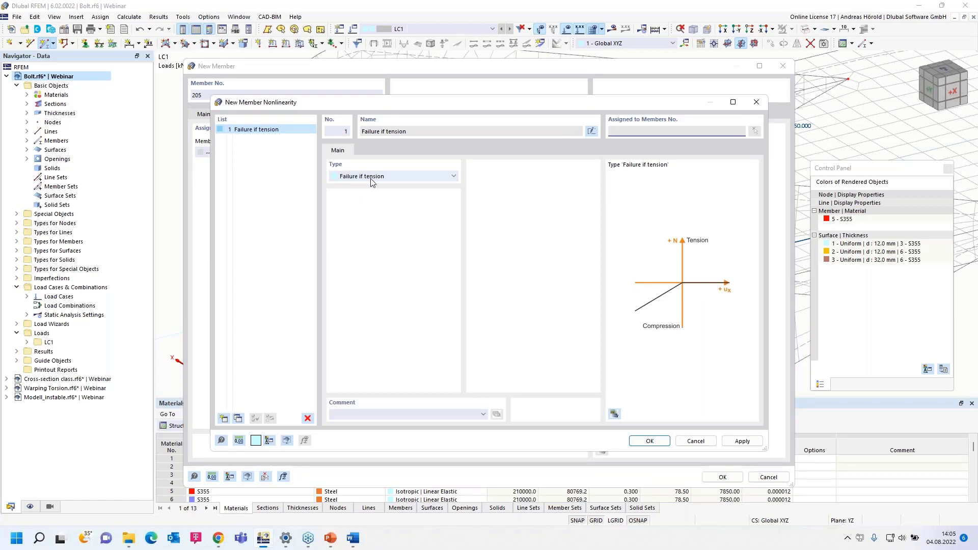
left_click(392, 176)
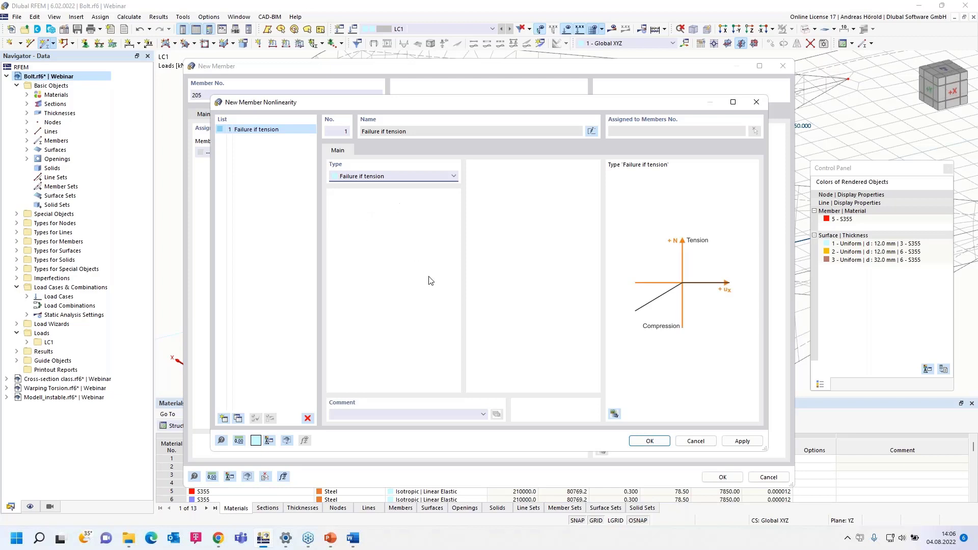
left_click(650, 443)
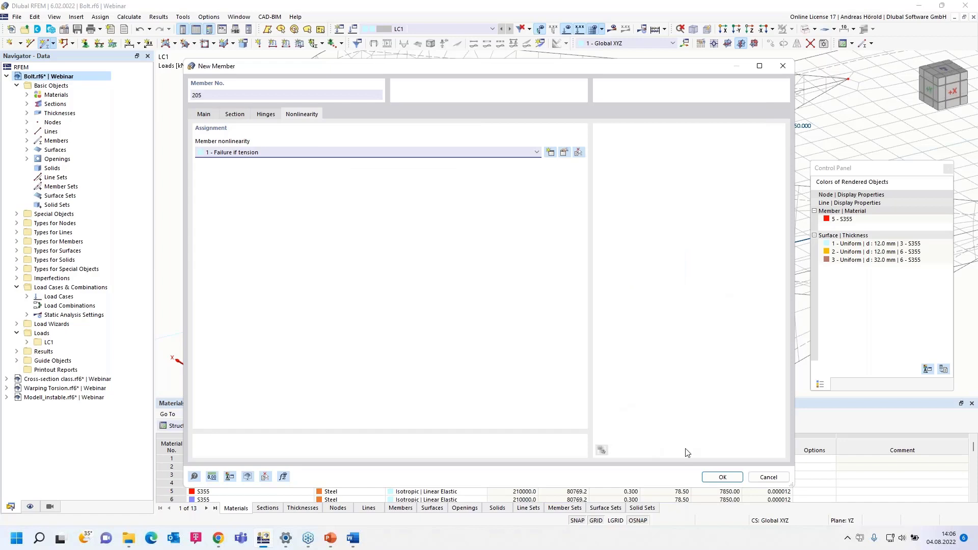
left_click(722, 477)
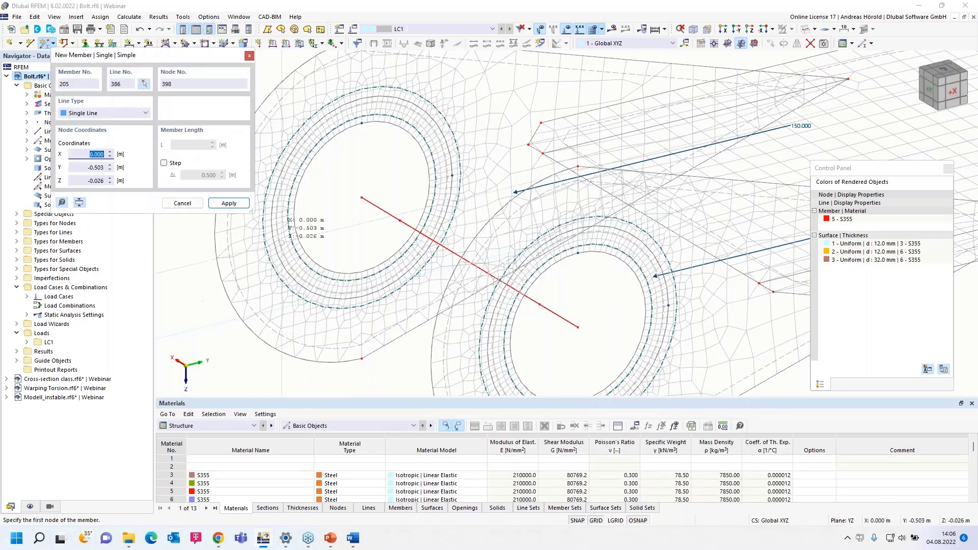
Place the rigid member from the bolt's far end node up to the hole's edge, accepting mesh deletion, and copy it to the bolt's other end
left_click(362, 197)
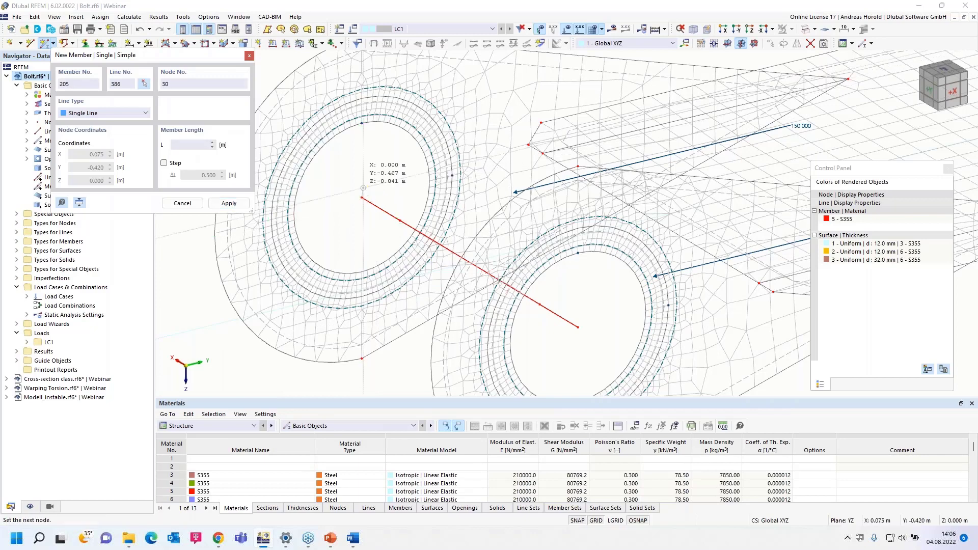
left_click(578, 327)
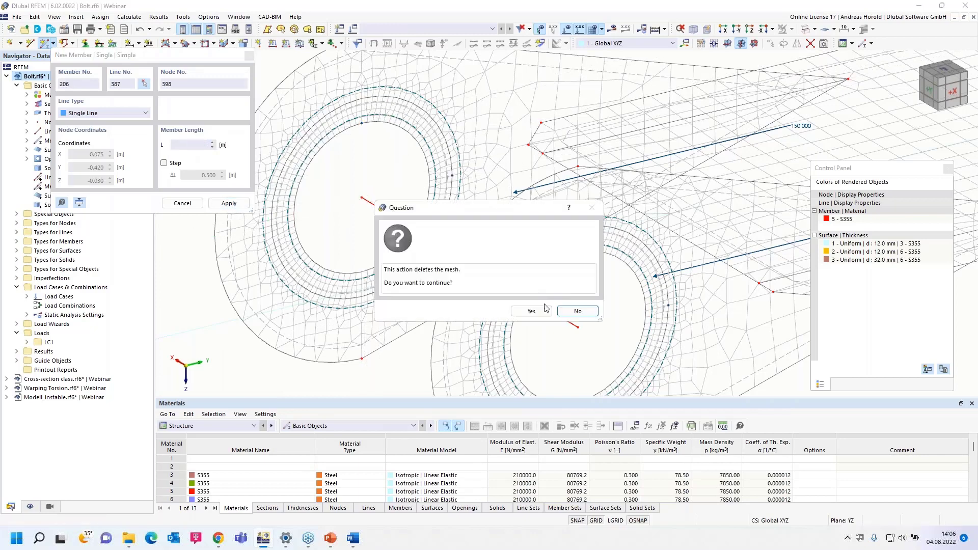
left_click(529, 311)
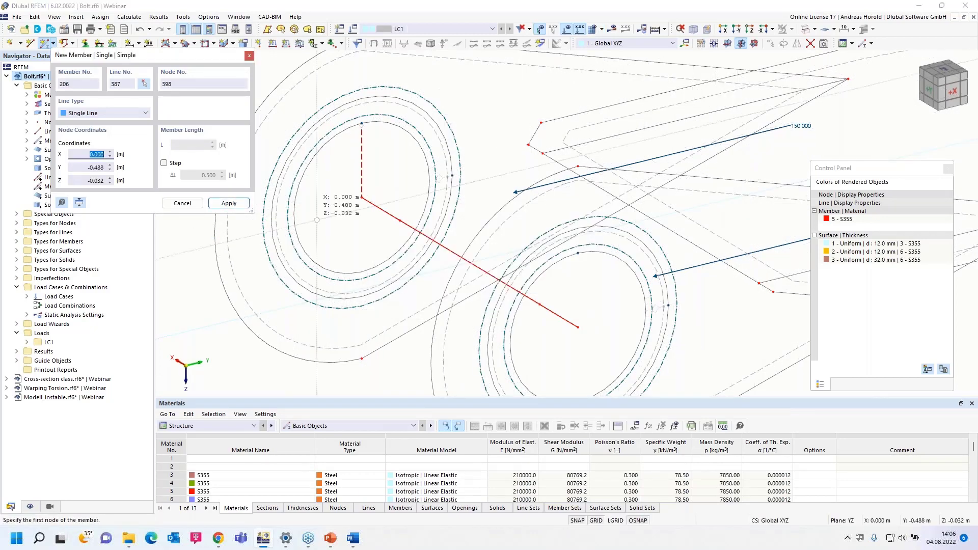
scroll(338, 203, "up", 2)
scroll(339, 203, "down", 2)
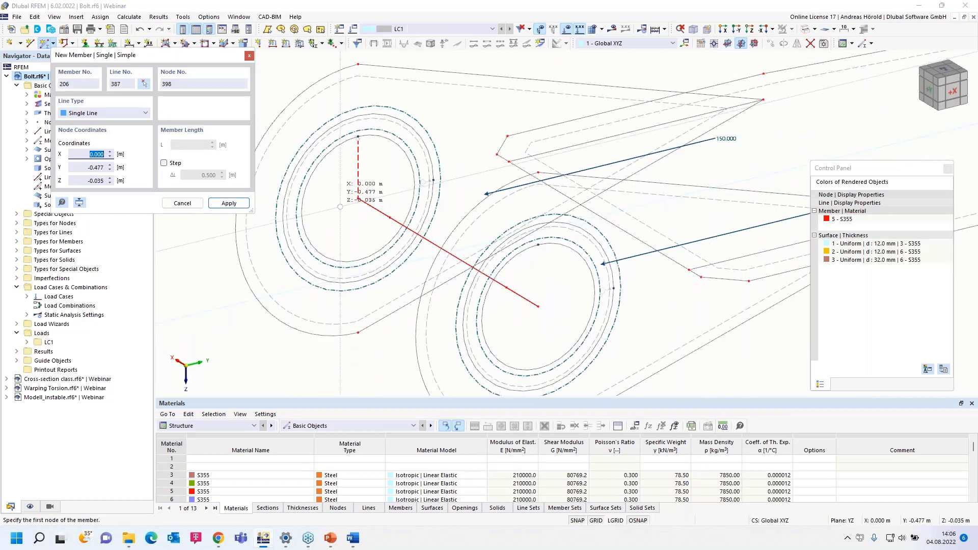
key("Escape")
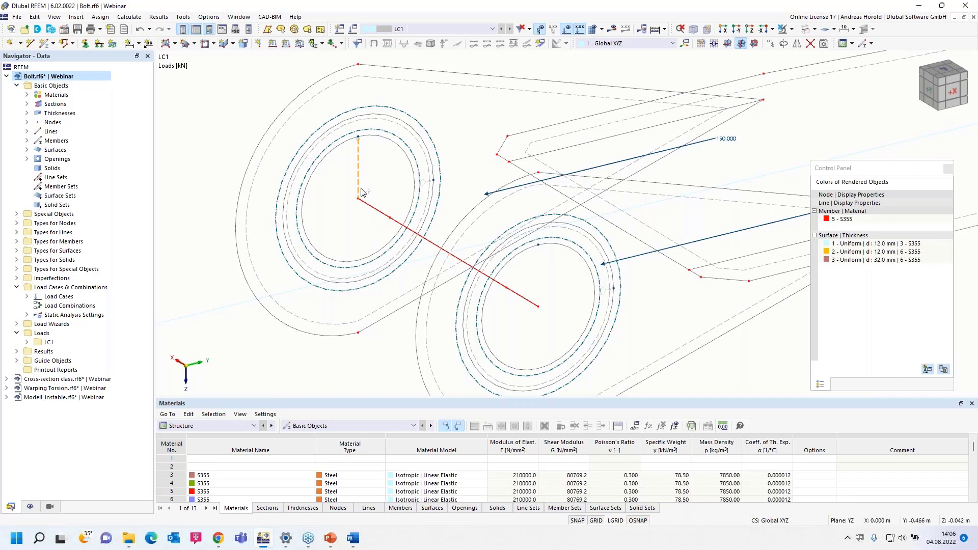
left_click_drag(359, 195, 538, 307)
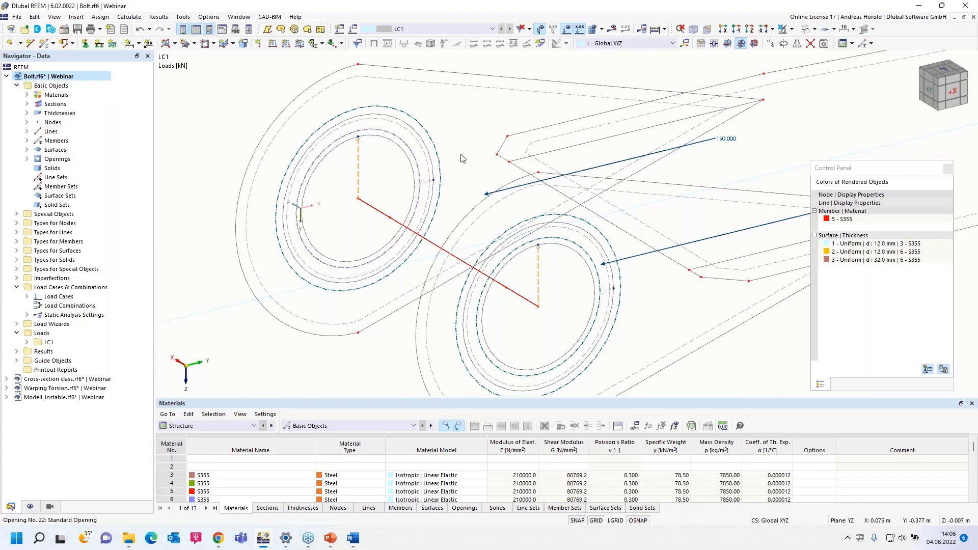
Copy both rigid members by rotating them 10° in 35 steps about the X axis through the bolt's end node
left_click(783, 44)
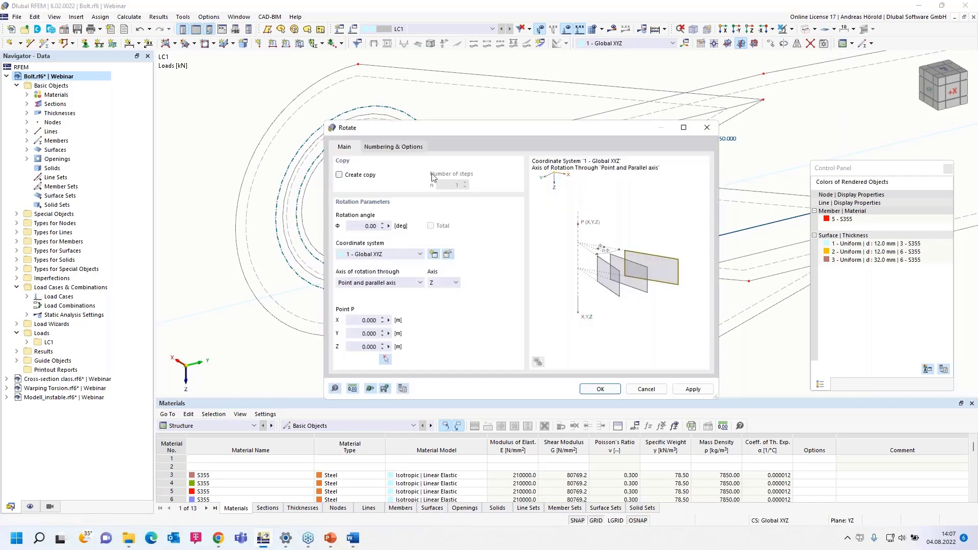
left_click(340, 175)
left_click(358, 227)
left_click(460, 184)
type("35")
left_click(439, 283)
left_click(442, 292)
left_click(385, 361)
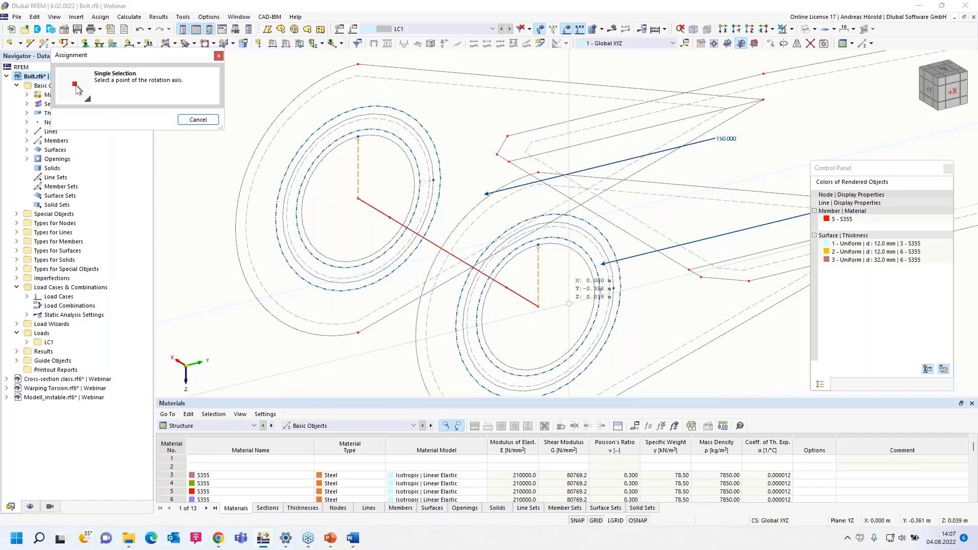
left_click(575, 336)
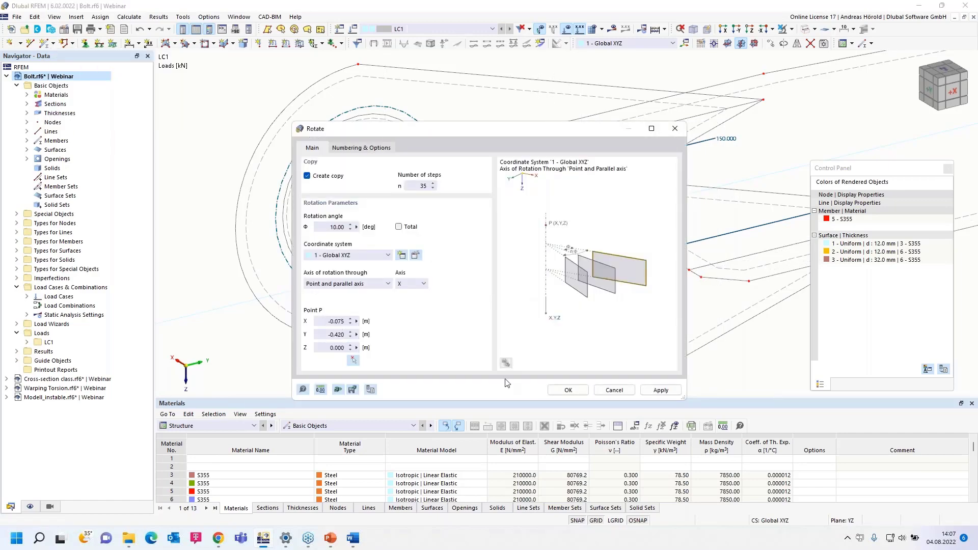
left_click(567, 391)
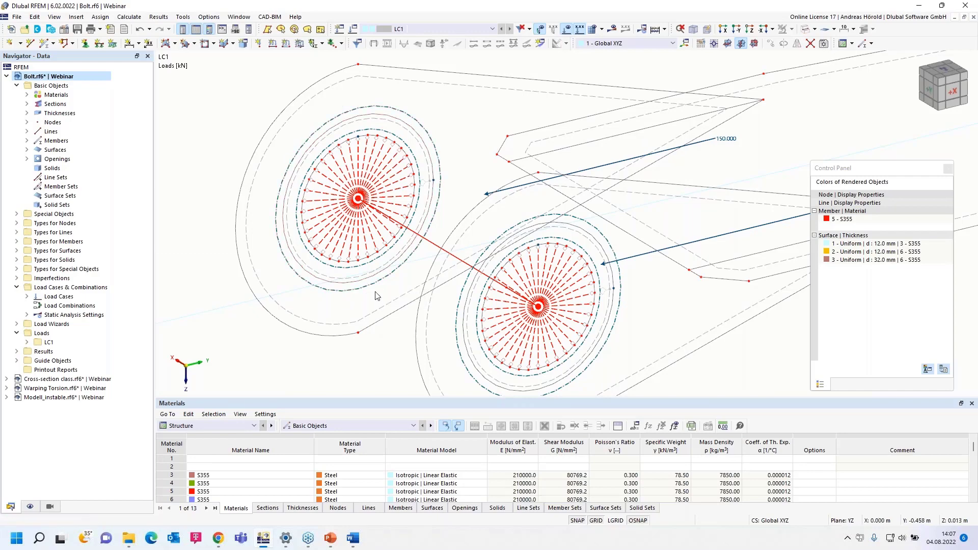
Create a new nodal support with uY and φZ released and a rotational spring constant of 1 kNm/rad about X
left_click(85, 44)
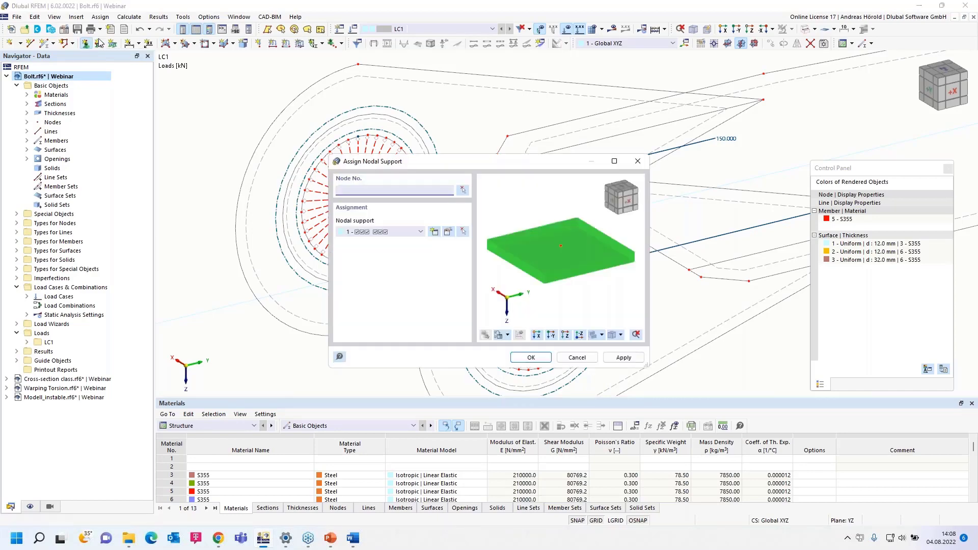
left_click(434, 232)
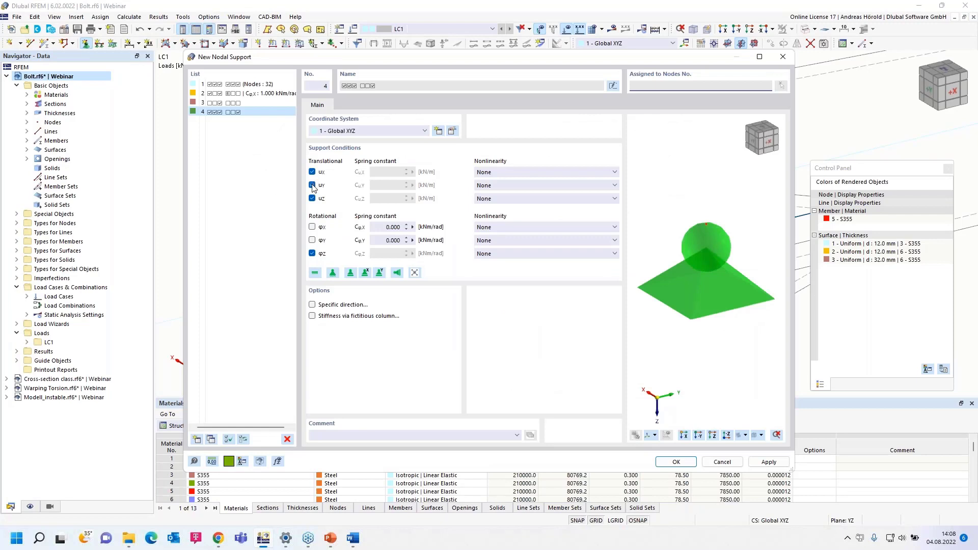
left_click(312, 186)
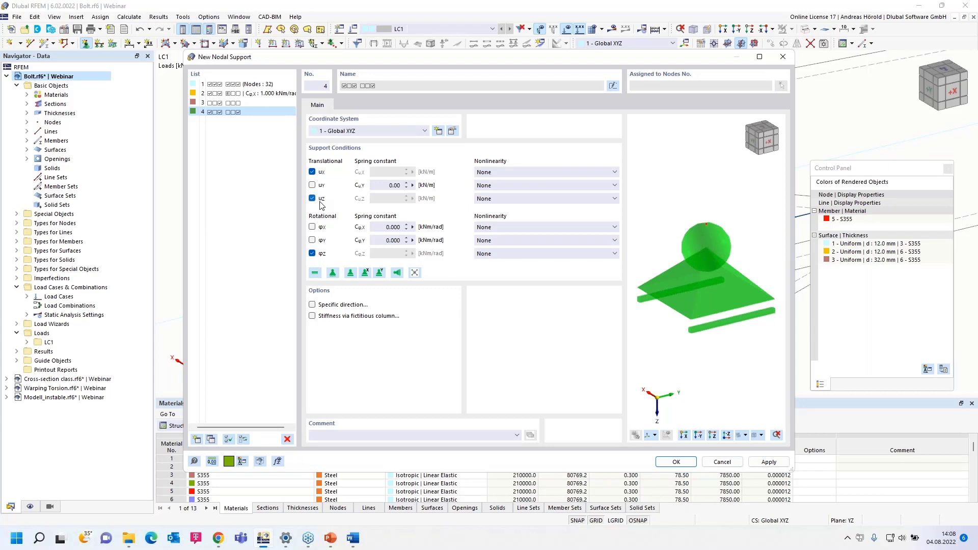
left_click(312, 253)
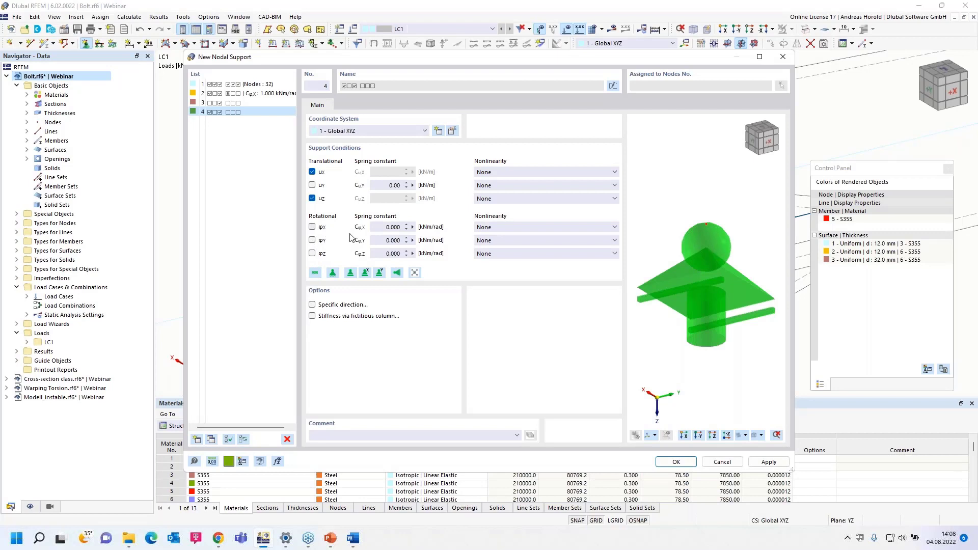
left_click_drag(397, 228, 411, 228)
type("1")
left_click(677, 463)
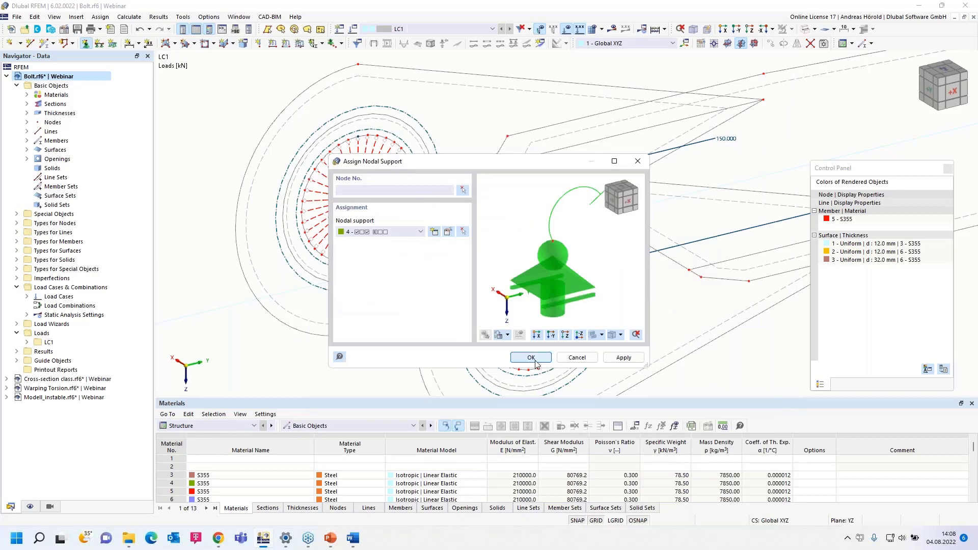
Assign the new nodal support to the nodes at both ends of the bolt
left_click(531, 359)
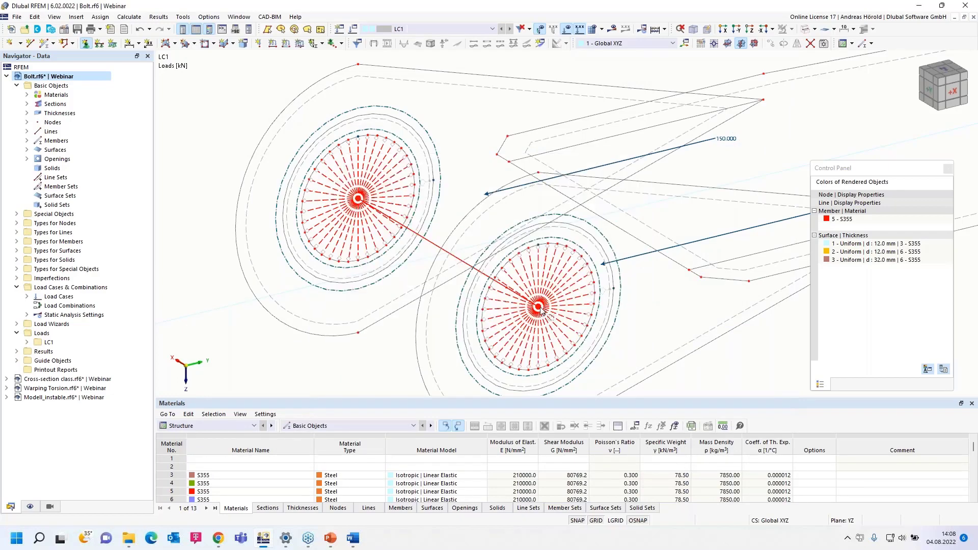
left_click(538, 307)
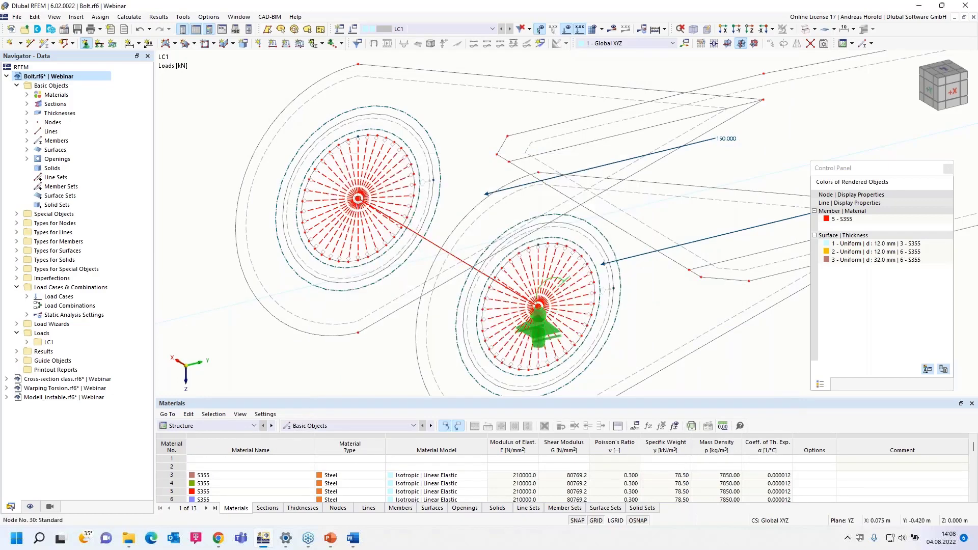
left_click(358, 198)
key("Escape")
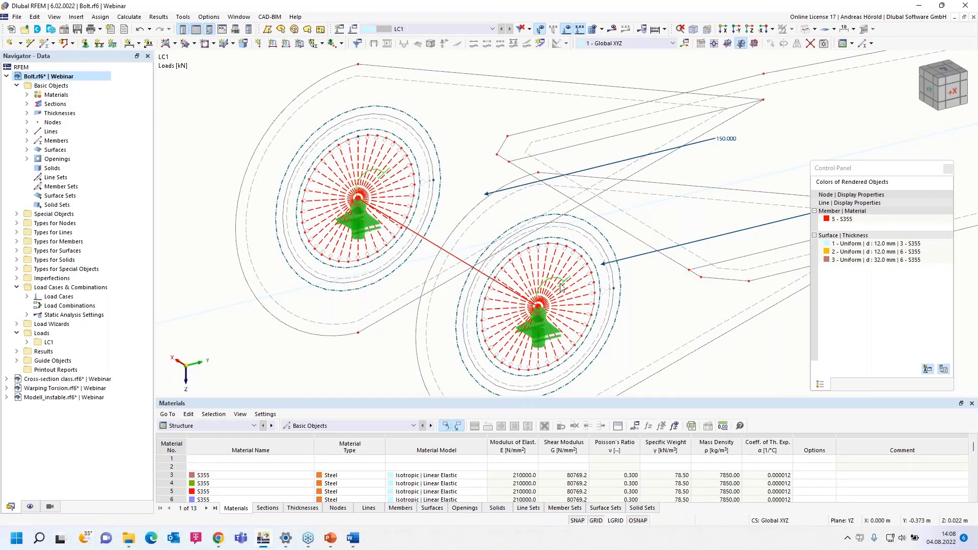
Start a new surface by boundary line selection for the lug's far hole, using the stiffness type Without Membrane Tension
scroll(561, 288, "down", 3)
middle_click_drag(639, 321, 342, 342)
middle_click_drag(632, 228, 554, 335)
scroll(577, 290, "up", 5)
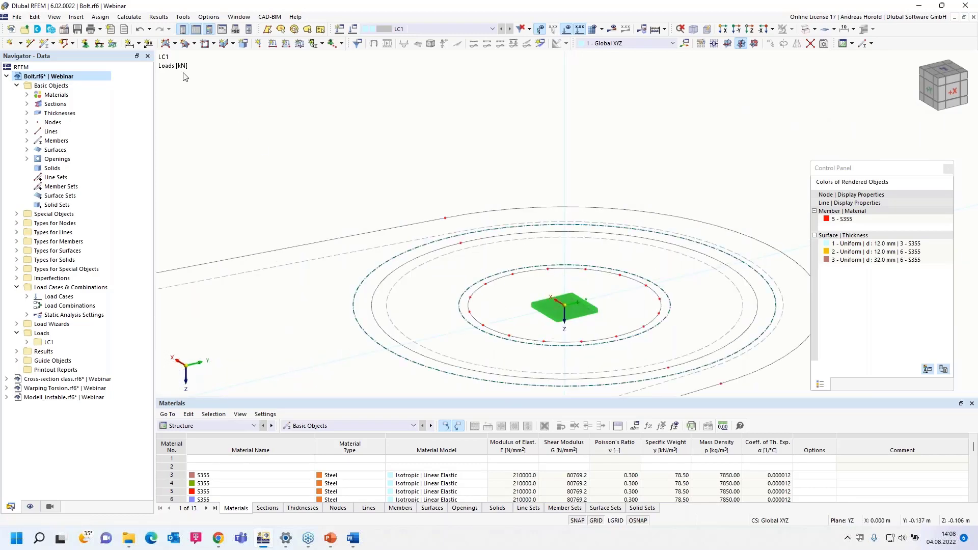
left_click(174, 44)
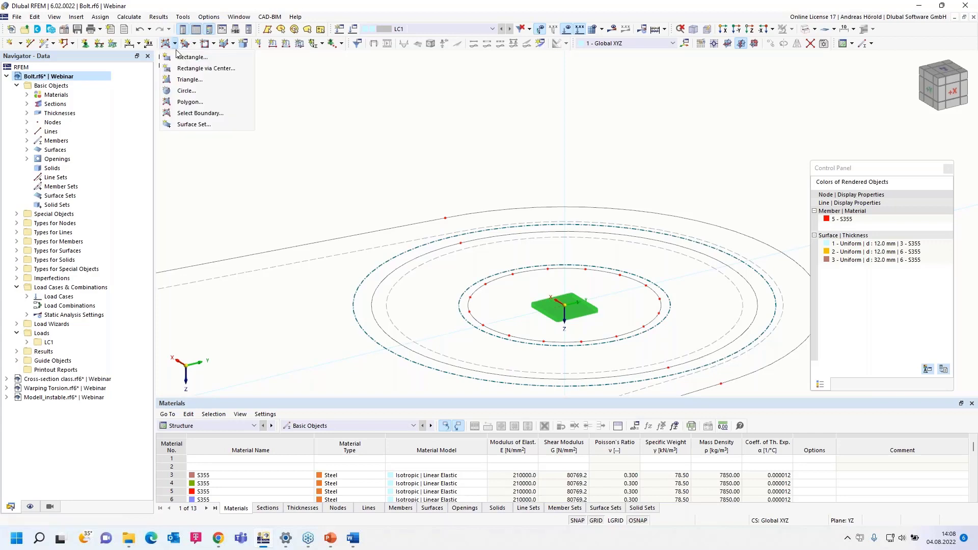
left_click(209, 114)
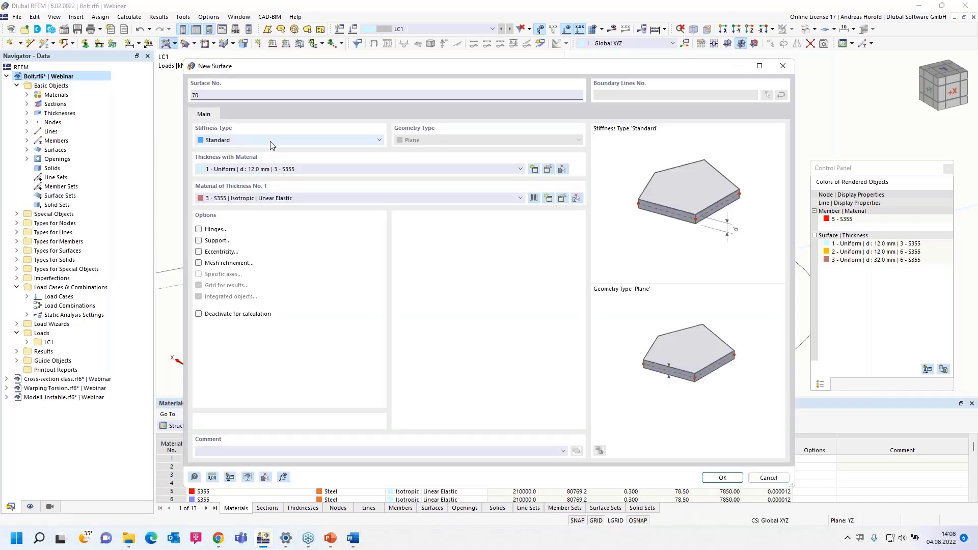
left_click(270, 142)
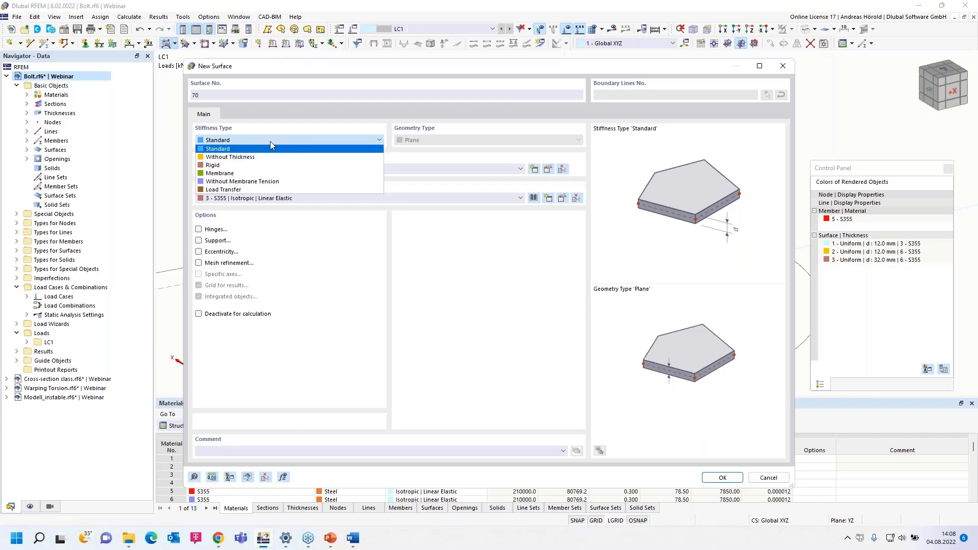
left_click(289, 184)
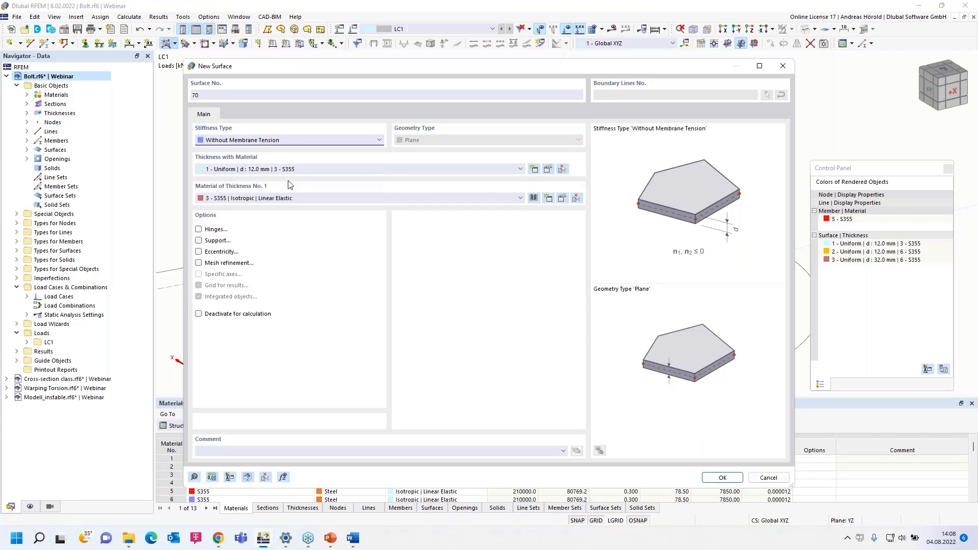
Give the surface the uniform 60.0 mm thickness in S355 without mesh refinement and create it from the far hole's inner circle
left_click(319, 172)
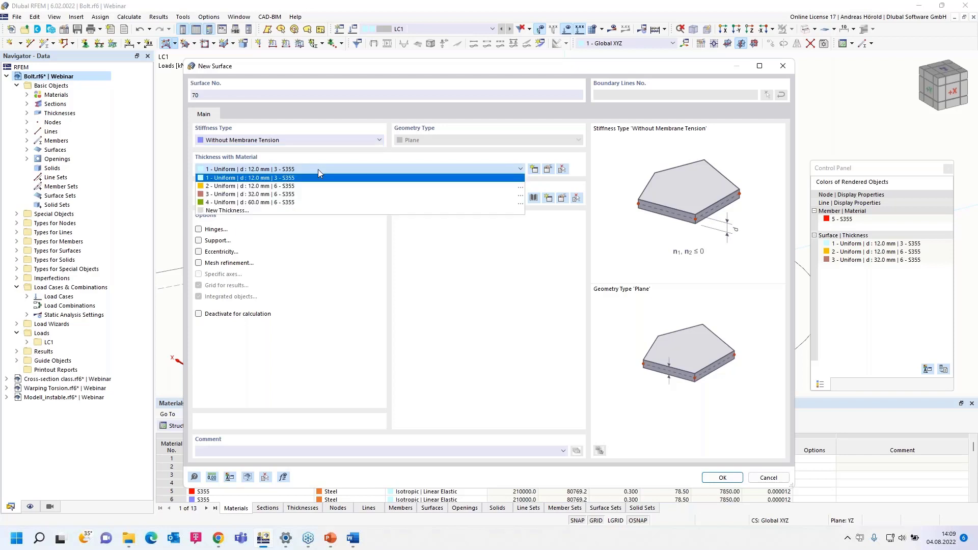
left_click(315, 203)
left_click(303, 202)
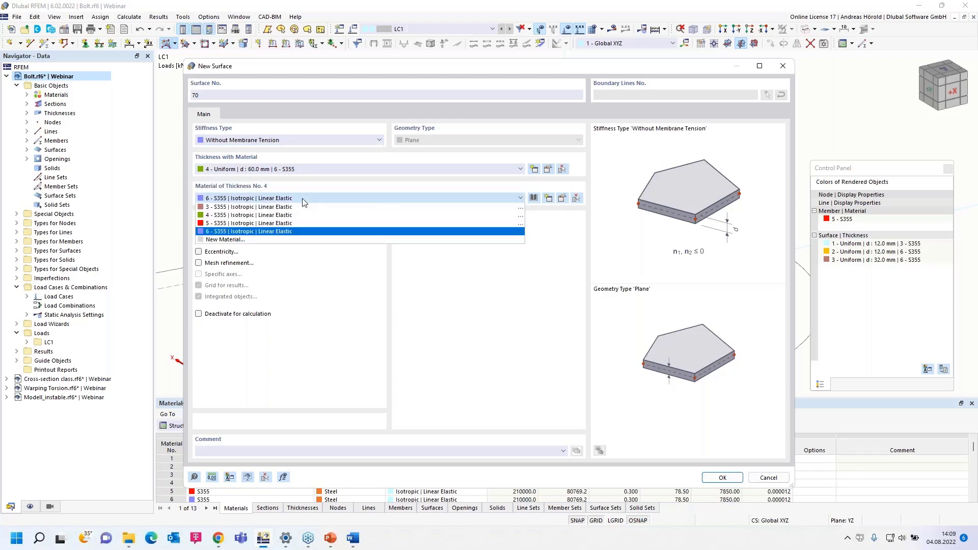
left_click(326, 261)
left_click(326, 261)
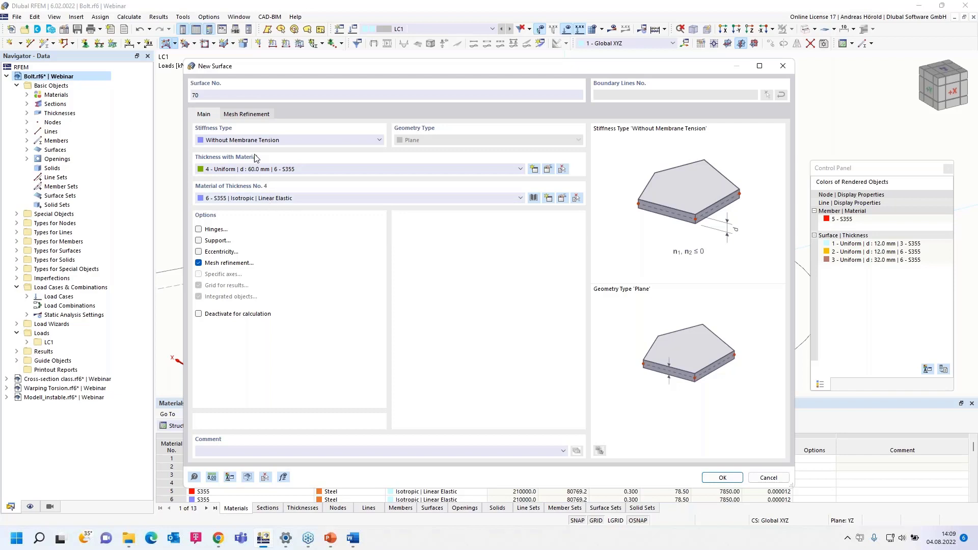
left_click(199, 263)
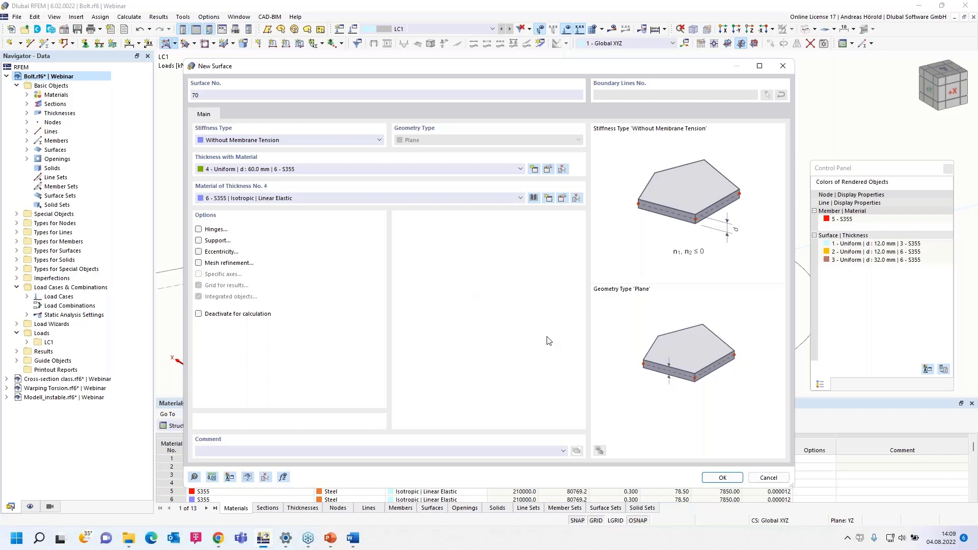
left_click(723, 478)
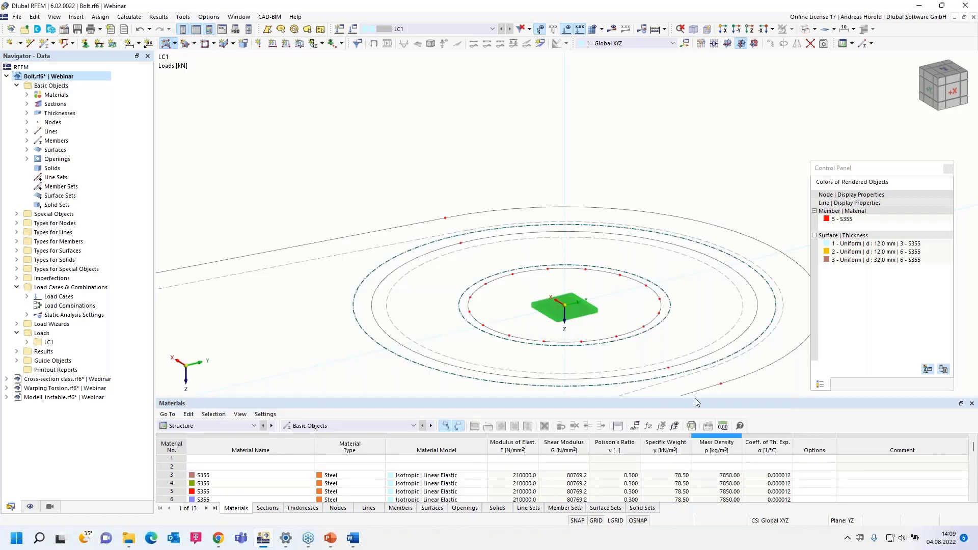
left_click(636, 281)
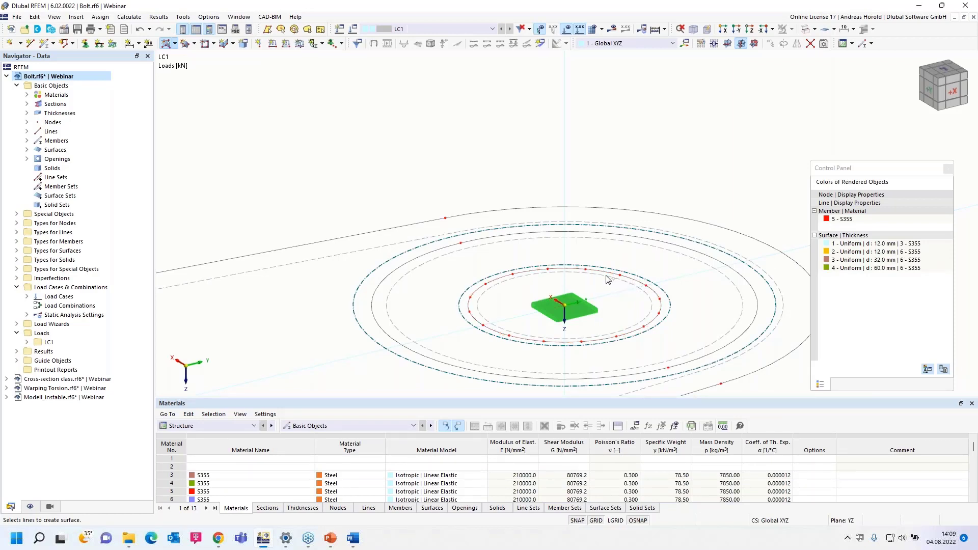
Display the whole connection as a transparent model
left_click(815, 29)
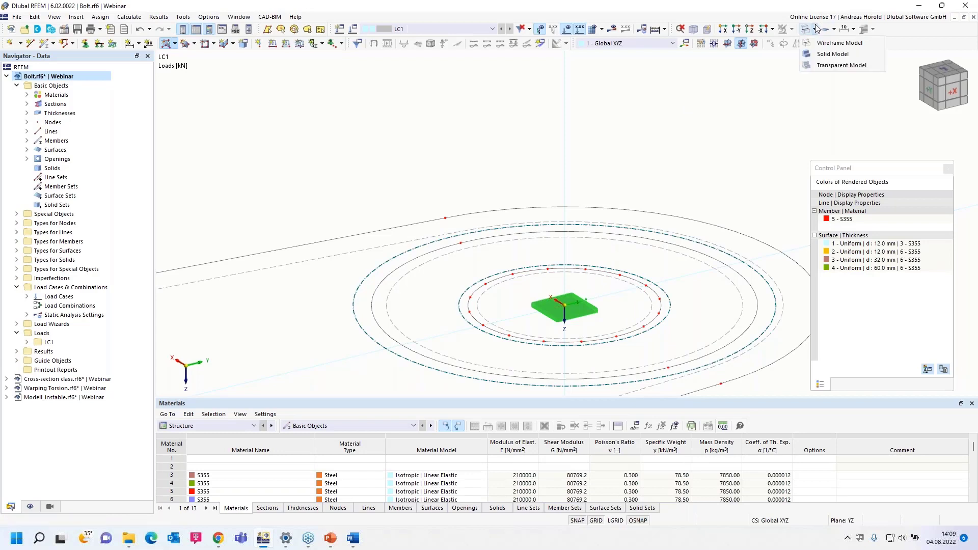
left_click(834, 65)
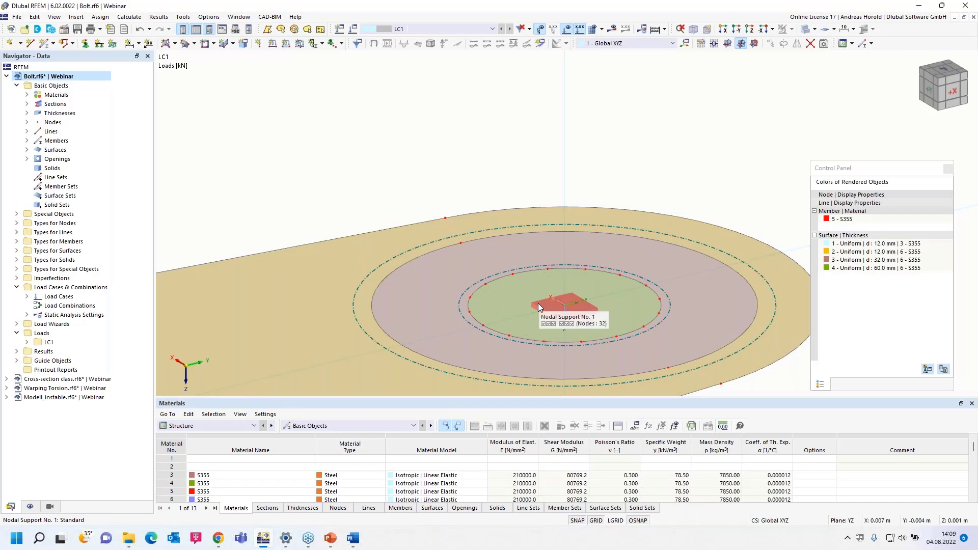
scroll(528, 303, "down", 5)
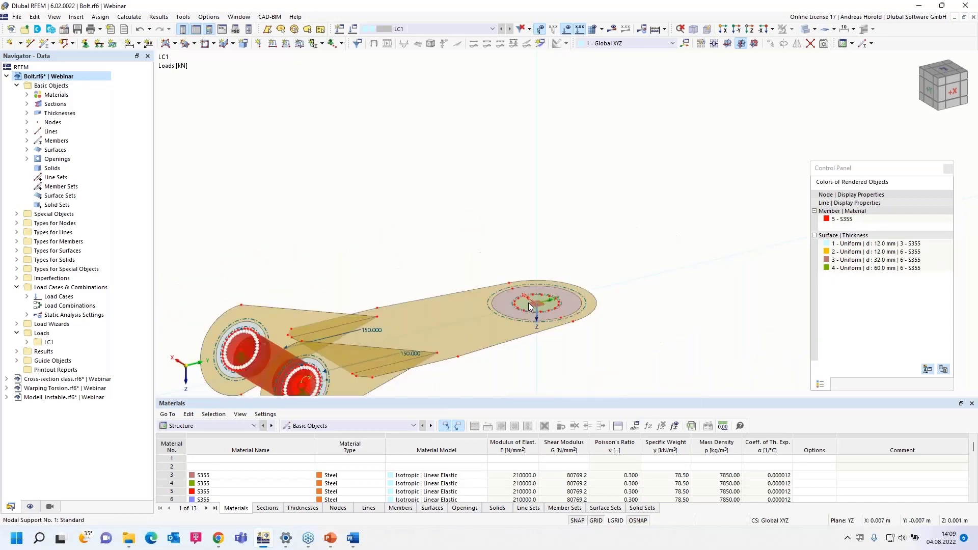
middle_click_drag(419, 227, 458, 216)
scroll(459, 216, "up", 3)
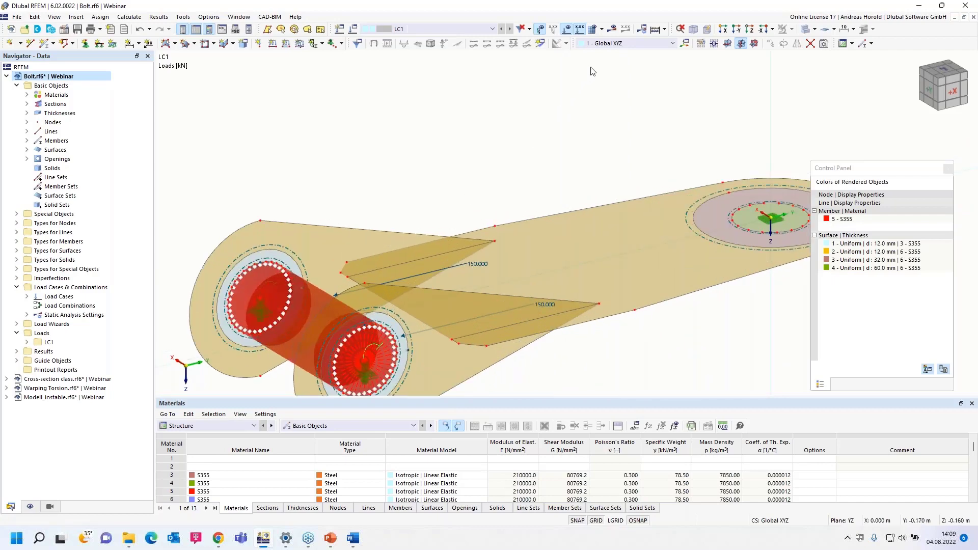
Calculate the results of LC1 and display the axial forces ny on the surfaces
left_click(613, 30)
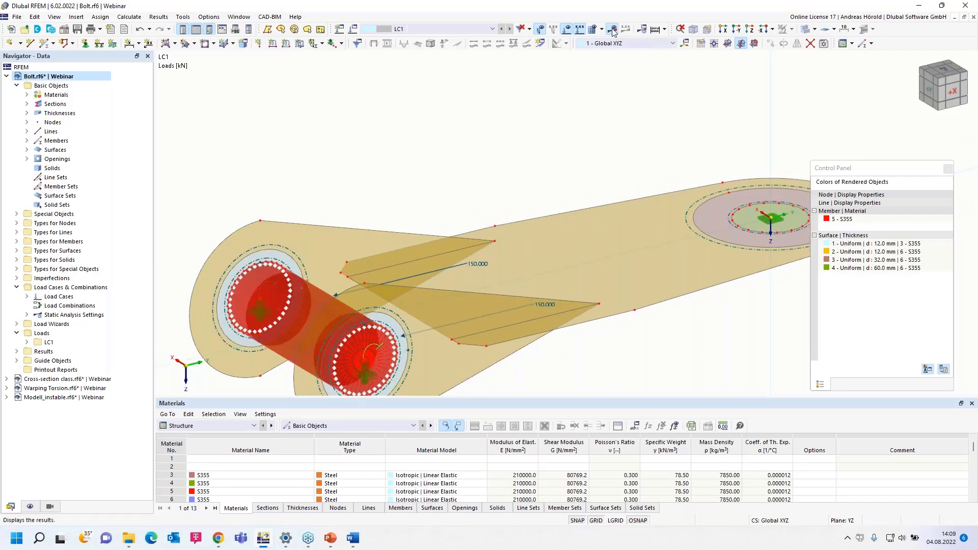
left_click(530, 311)
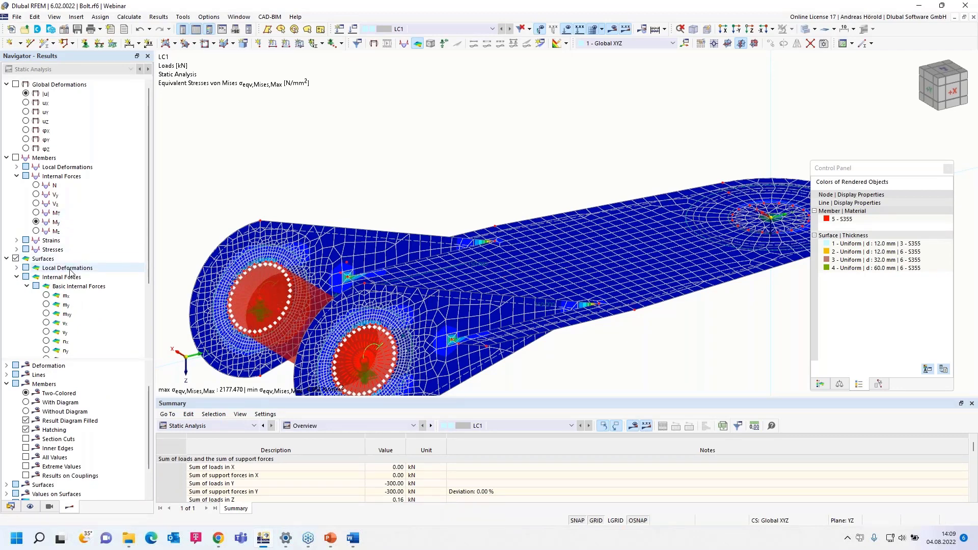
scroll(76, 319, "down", 1)
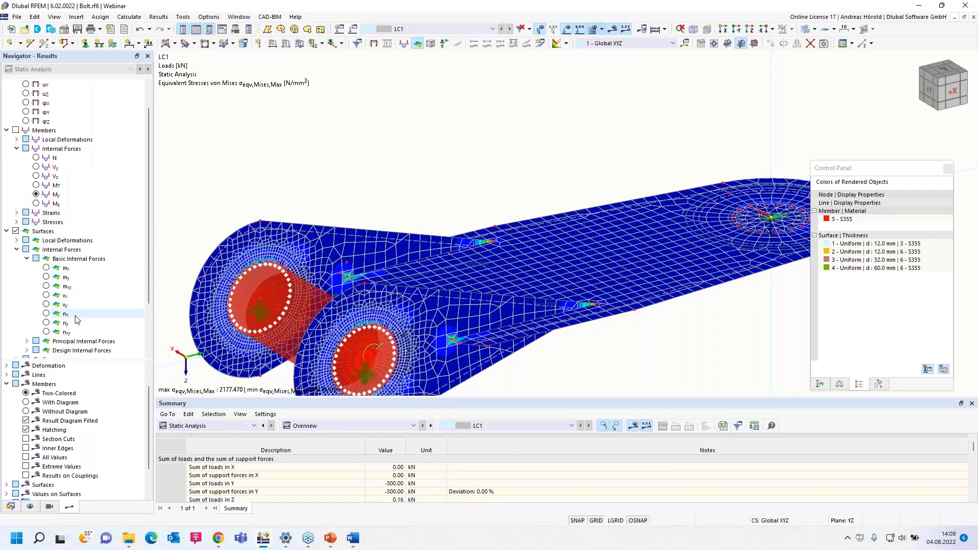
scroll(77, 319, "down", 2)
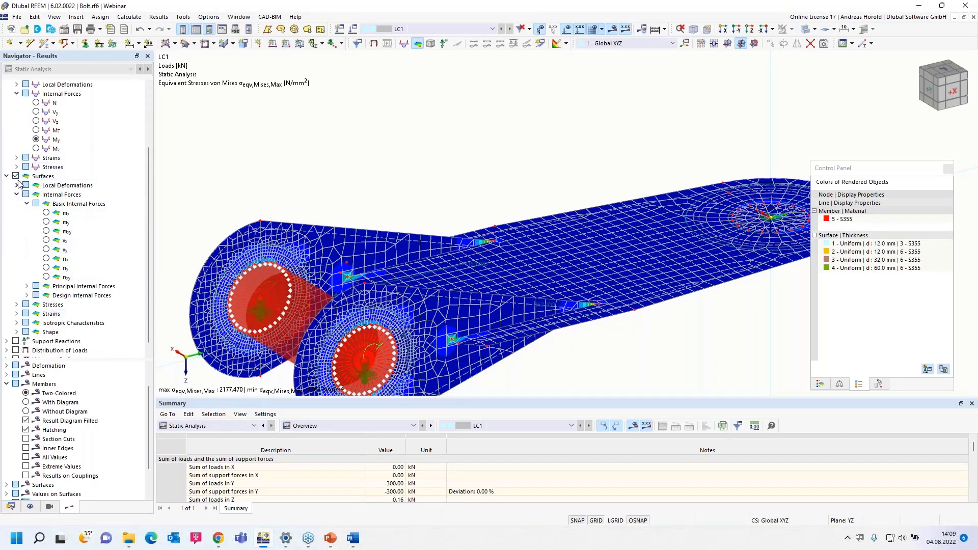
left_click(46, 268)
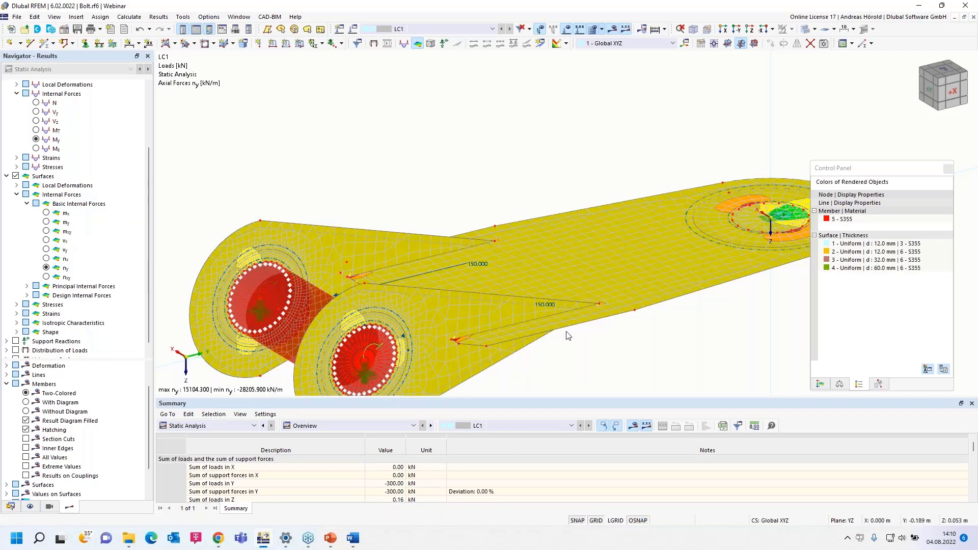
Examine the ny distribution around the filled hole at the lug's far end with the colour scale shown
middle_click_drag(564, 334, 583, 255)
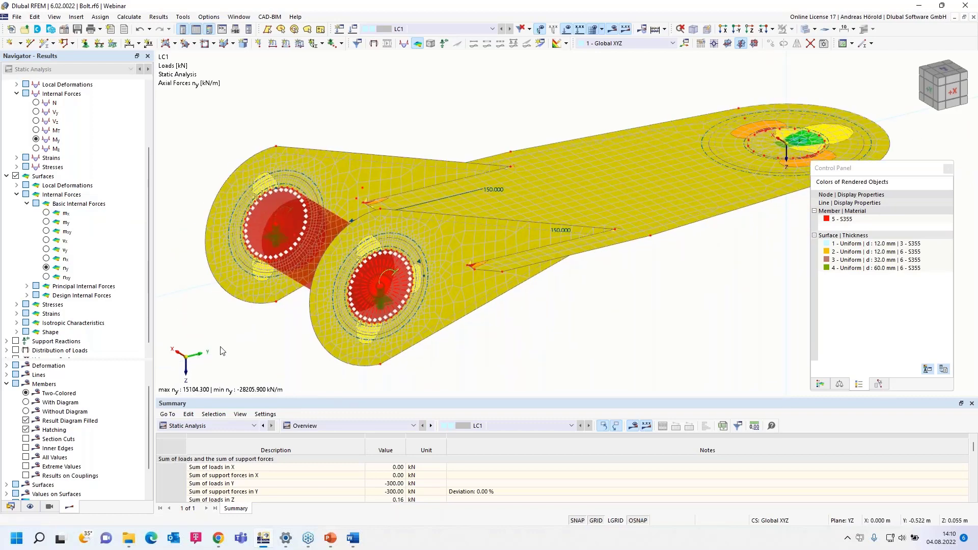
middle_click_drag(630, 298, 581, 321)
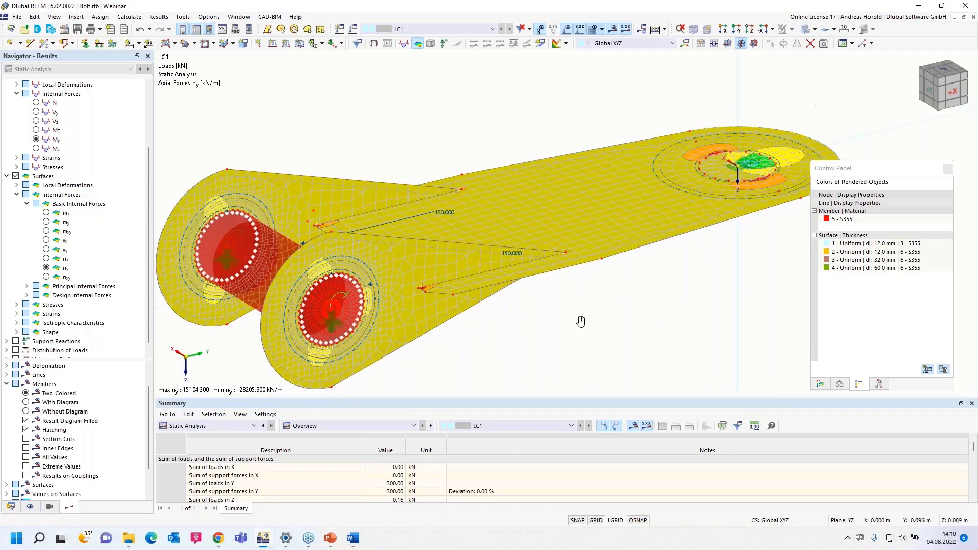
scroll(647, 231, "up", 4)
left_click(821, 385)
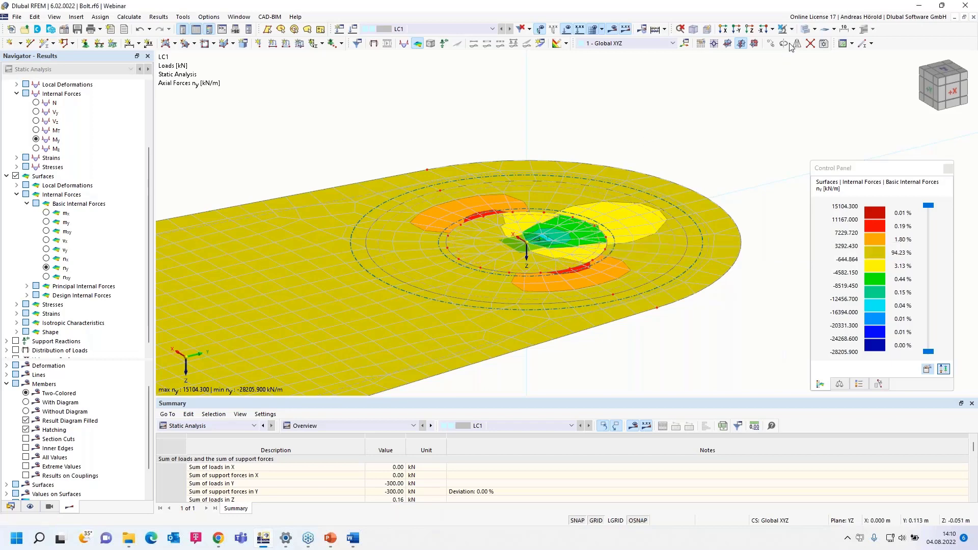
Isolate the circular bolt surface in the far hole to check its ny forces, and restore the full model's visibility
left_click(792, 30)
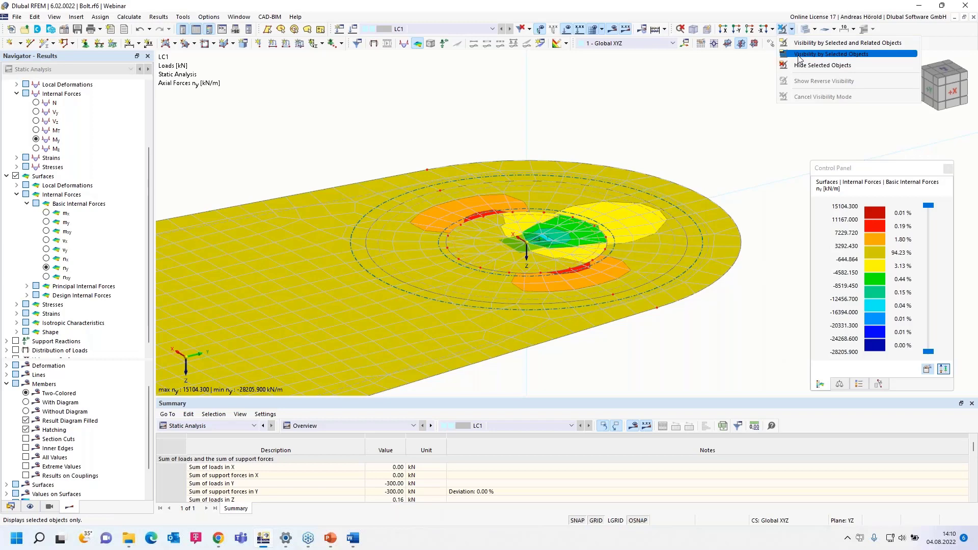
left_click(800, 54)
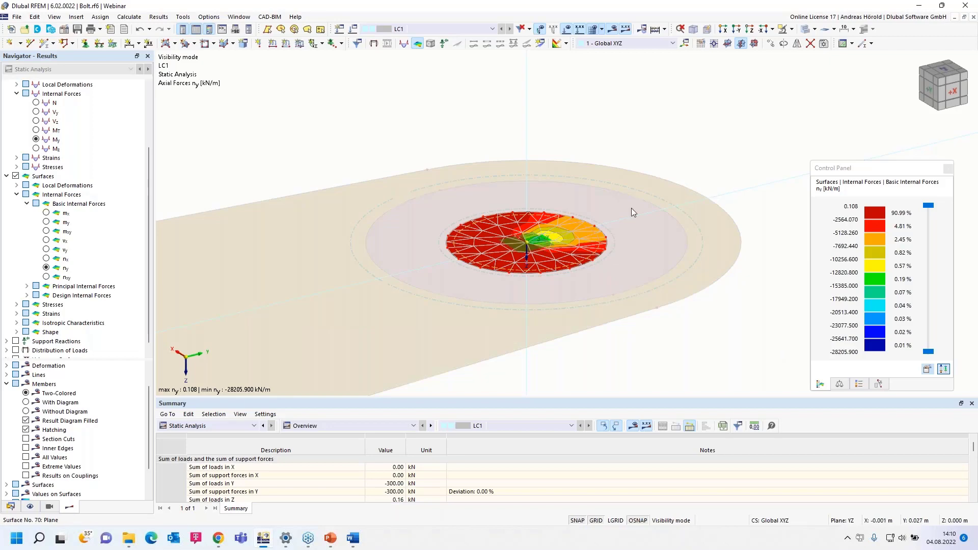
left_click(792, 30)
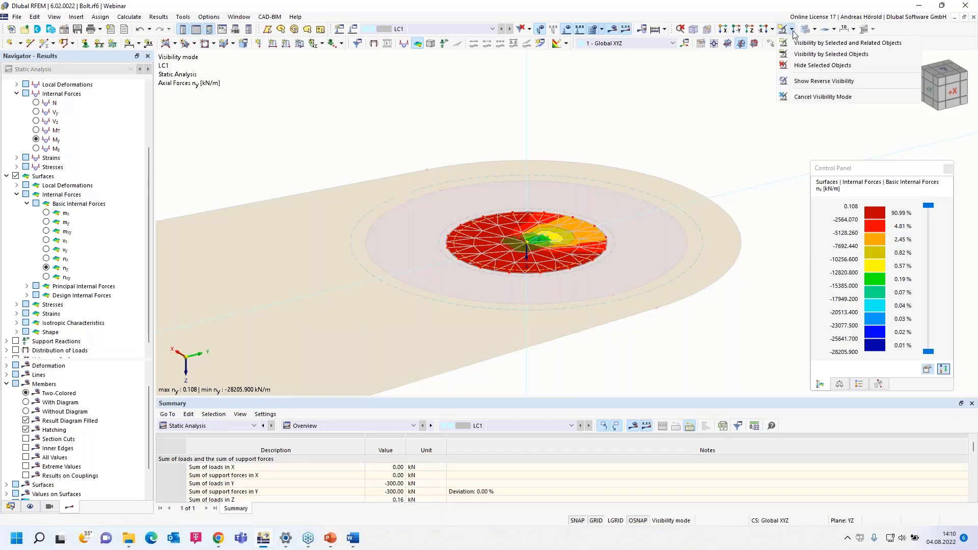
left_click(823, 97)
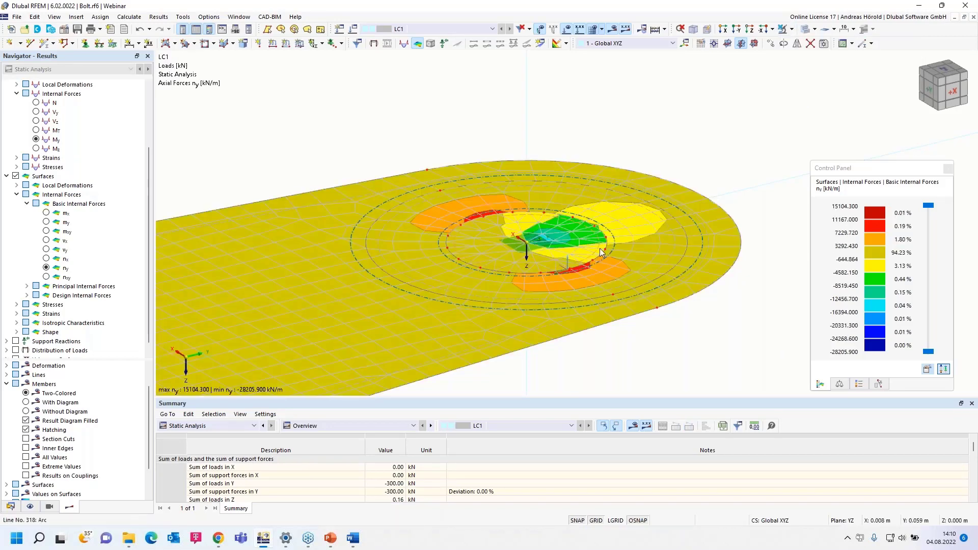
Turn off the surface results so the radial rigid members in the two bolt holes are shown without force colouring
scroll(537, 311, "down", 2)
middle_click_drag(240, 359, 647, 214)
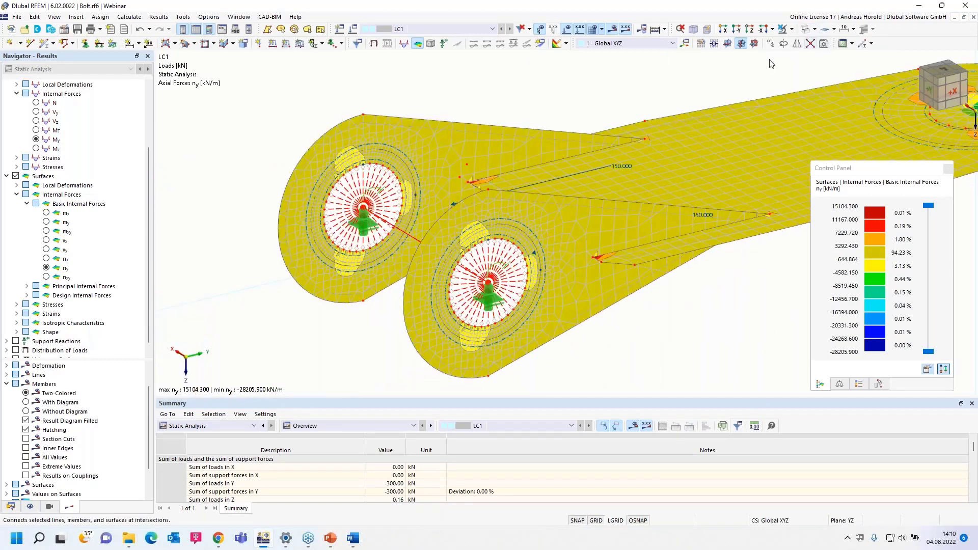
scroll(368, 210, "up", 5)
scroll(368, 210, "down", 3)
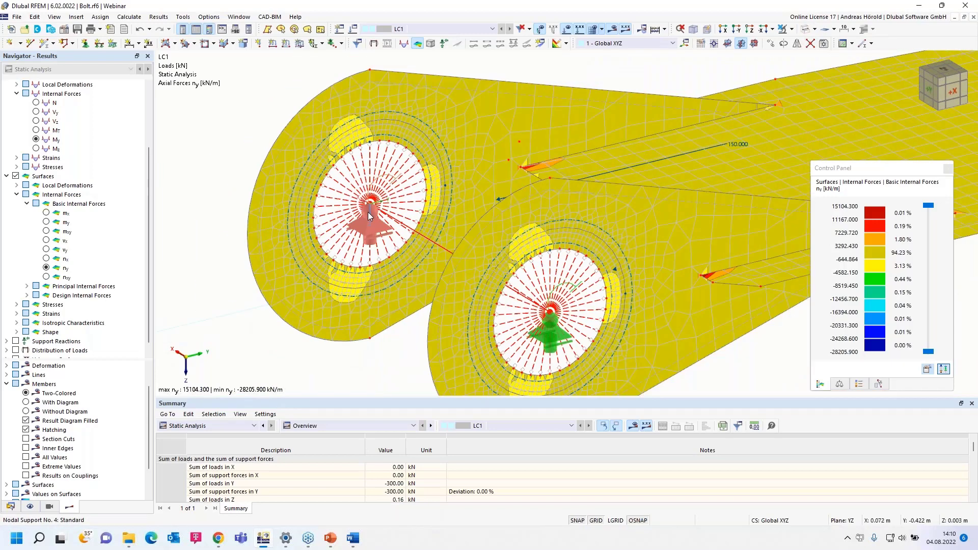
left_click(16, 176)
scroll(23, 181, "up", 3)
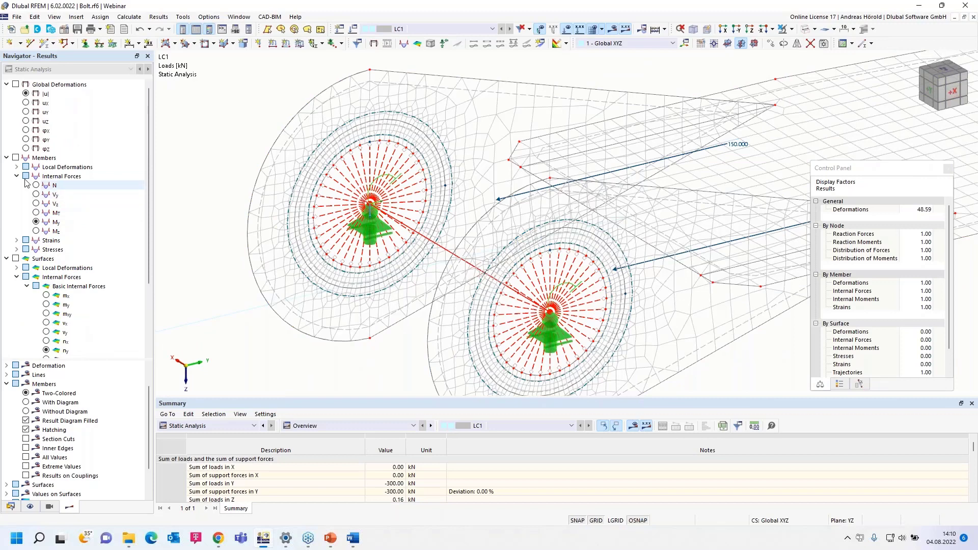
Display the member axial forces N, including the results on couplings, for the radial rigid members
left_click(15, 157)
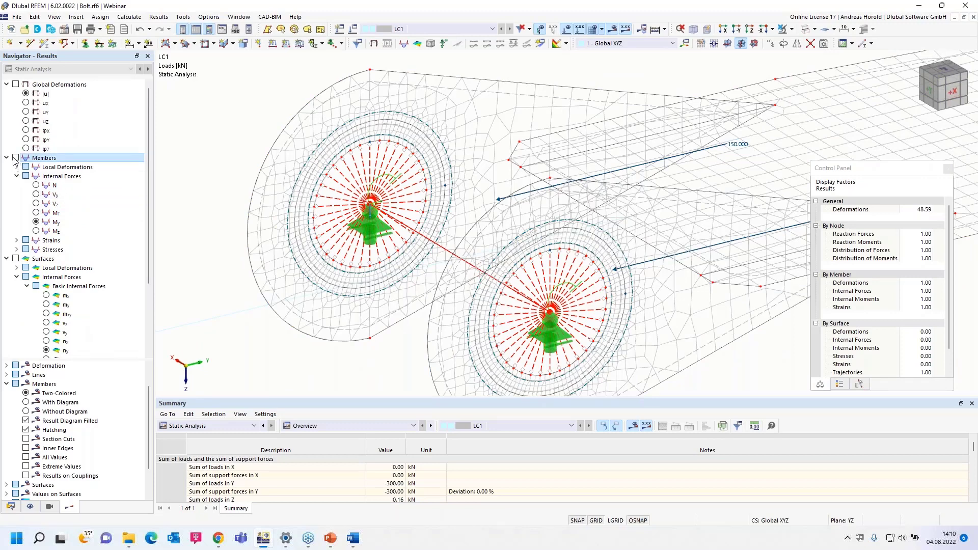
left_click(36, 187)
left_click(36, 185)
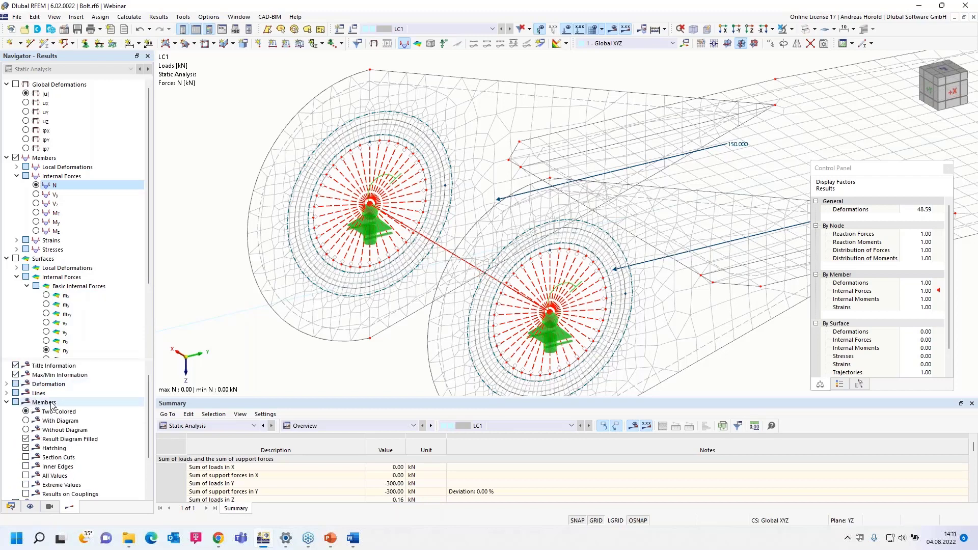
scroll(52, 405, "down", 2)
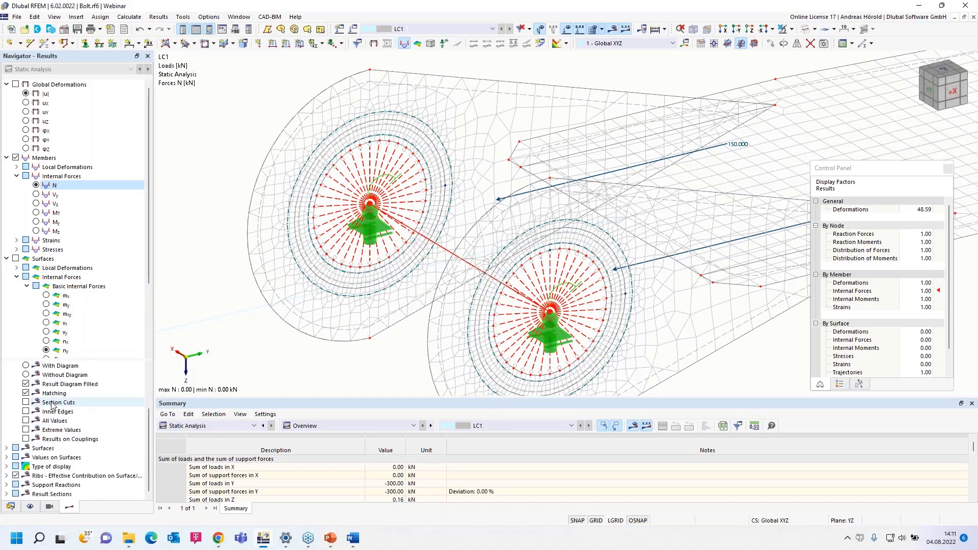
left_click(26, 439)
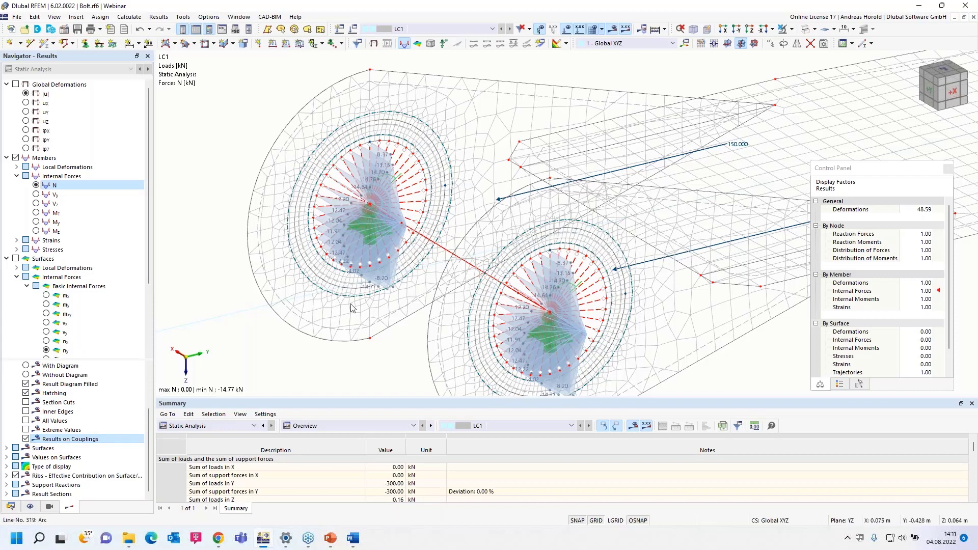
Examine the distribution of axial forces N in the radial rigid members around both bolt holes from several viewing angles
scroll(379, 251, "up", 4)
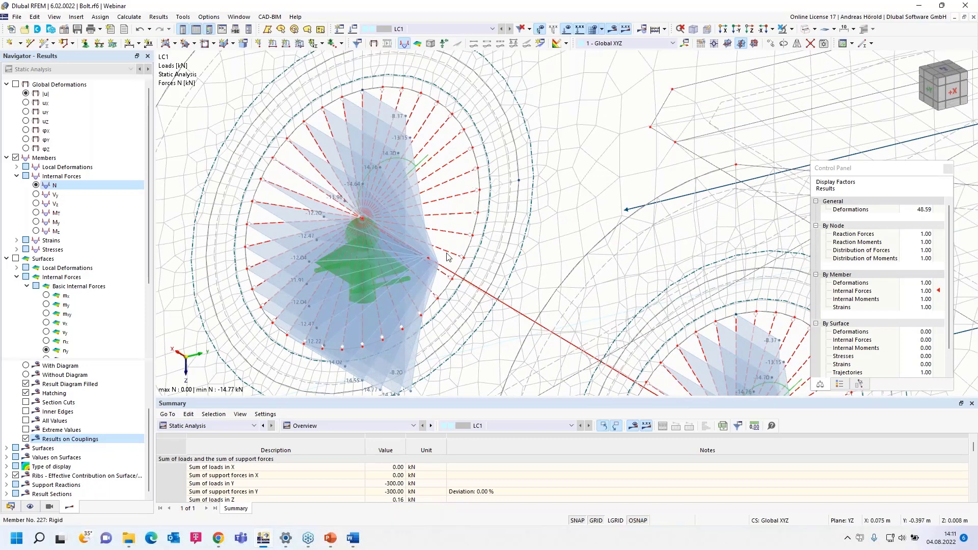
middle_click_drag(426, 280, 568, 302, "ctrl")
scroll(657, 264, "down", 4)
middle_click_drag(484, 336, 644, 281, "ctrl")
middle_click_drag(316, 274, 673, 381)
middle_click_drag(514, 370, 667, 301, "ctrl")
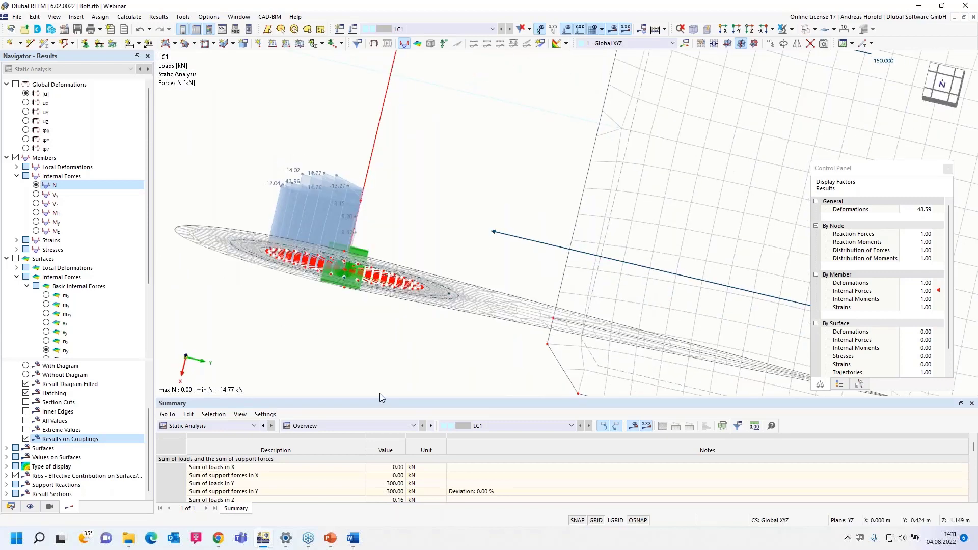
middle_click_drag(386, 381, 511, 247, "ctrl")
scroll(511, 247, "down", 5)
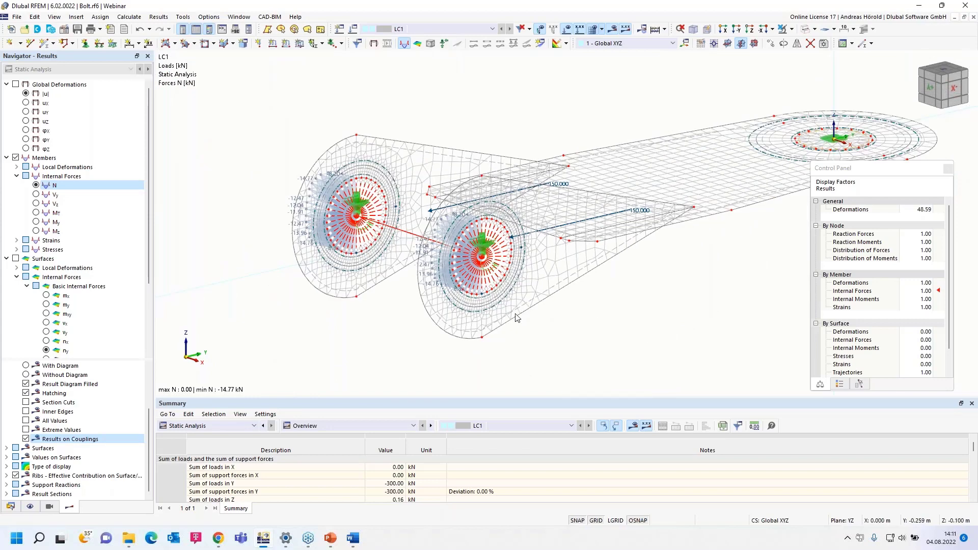
middle_click_drag(682, 304, 600, 314)
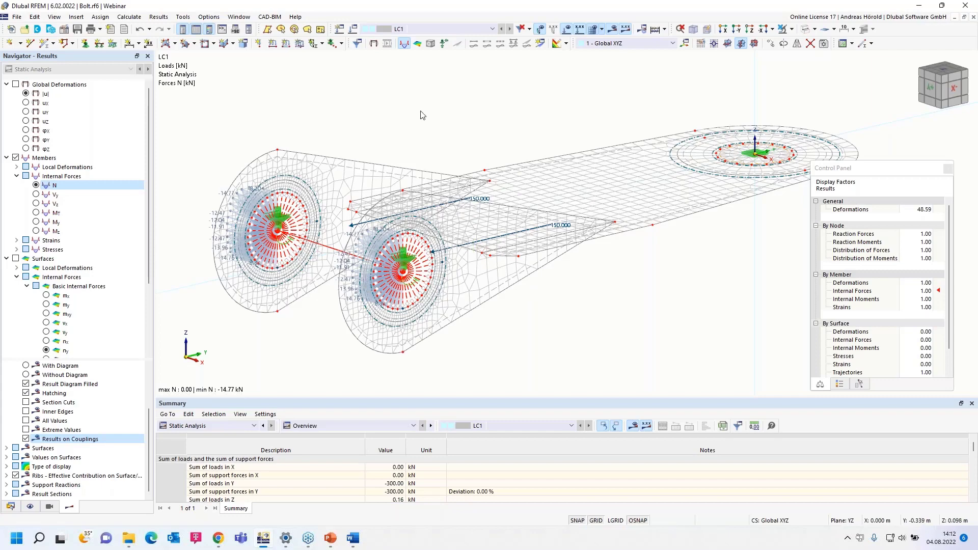
Try the automatic save to backup copy in the program options, and look at the save after calculation option
left_click(206, 18)
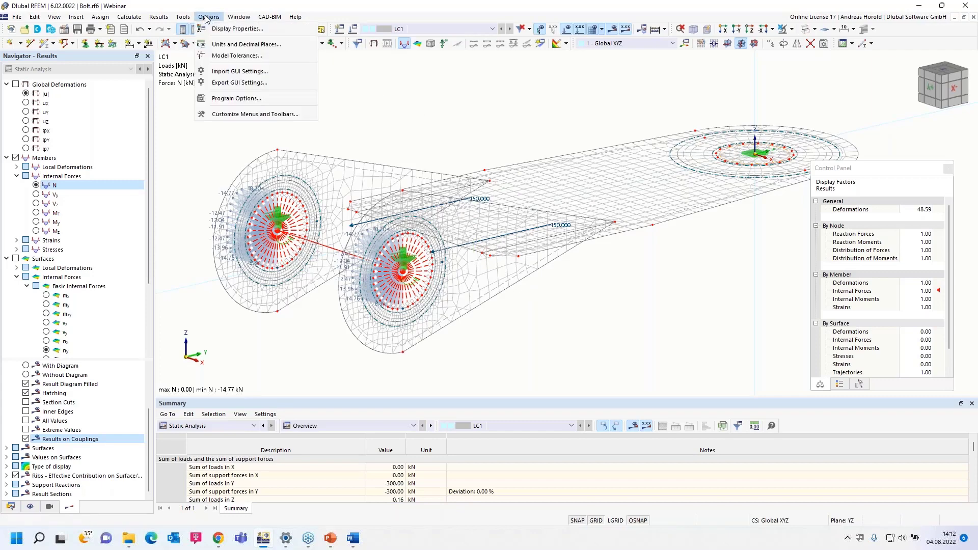
left_click(237, 98)
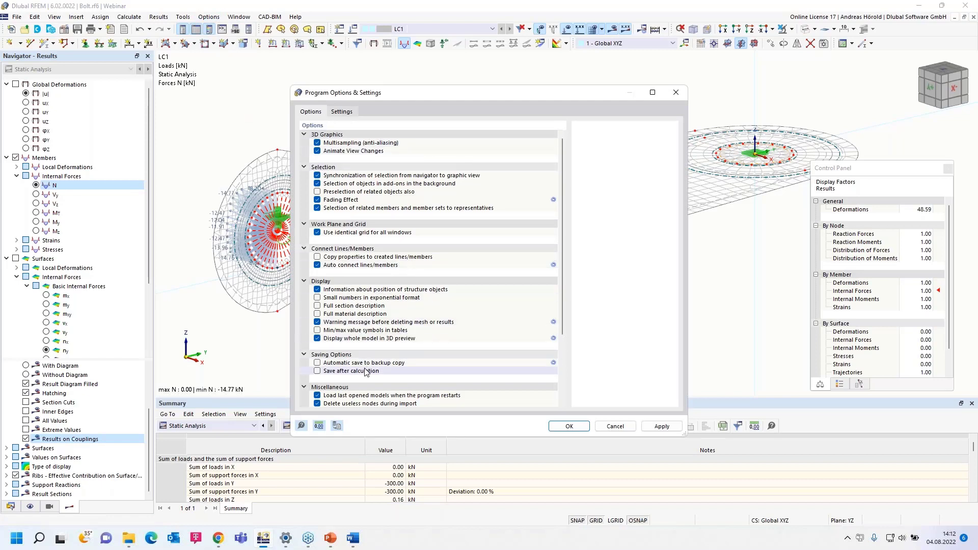
left_click(317, 363)
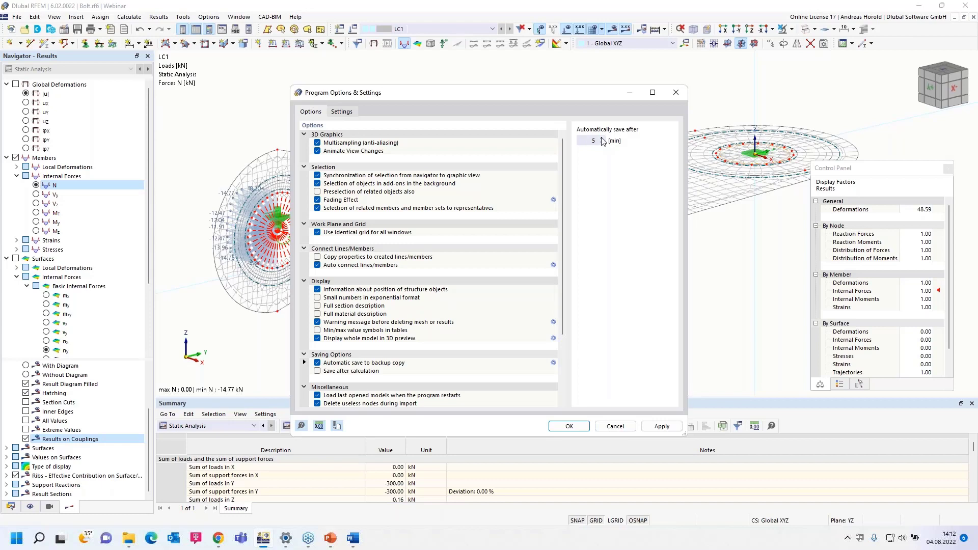
left_click(319, 374)
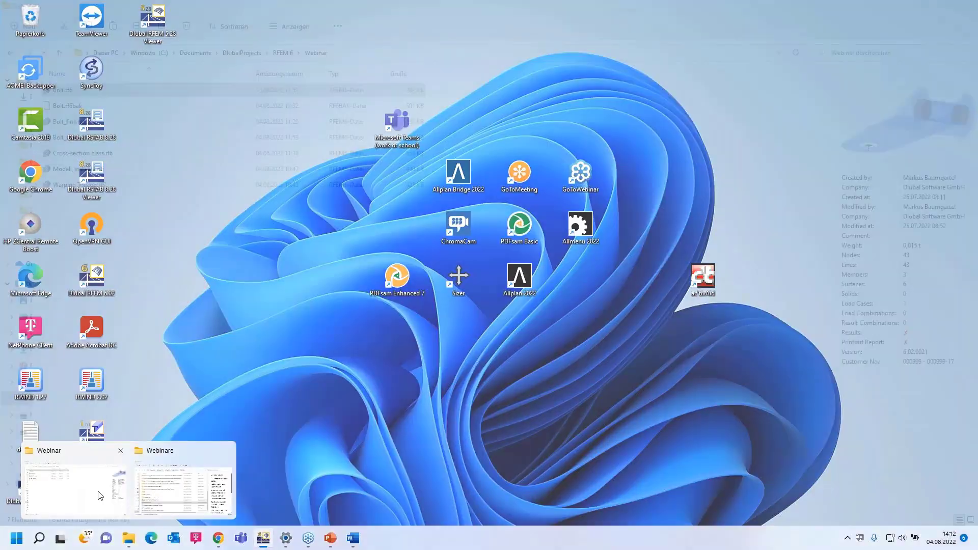
Check the Webinar project folder for the backup file Bolt.rf6bak, and discard the program option changes
left_click(96, 492)
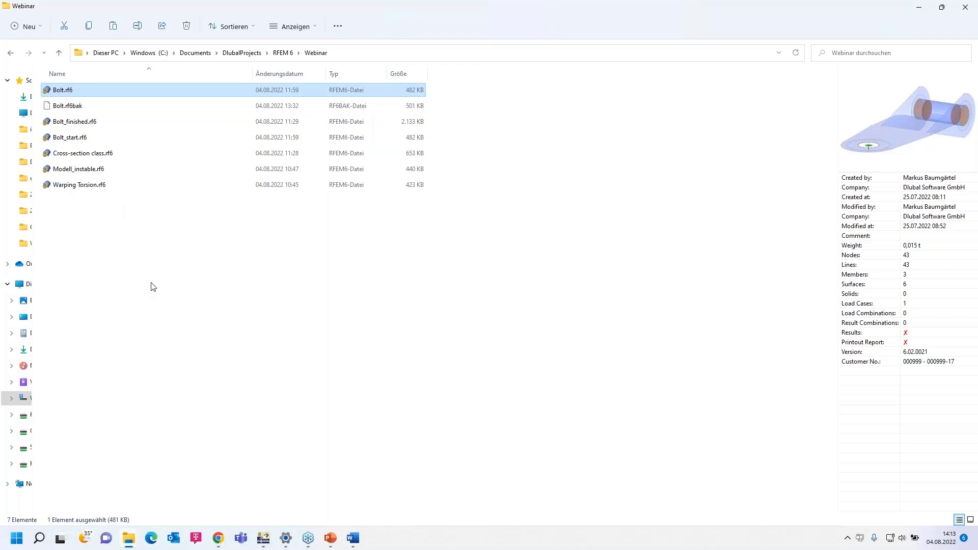
left_click(920, 7)
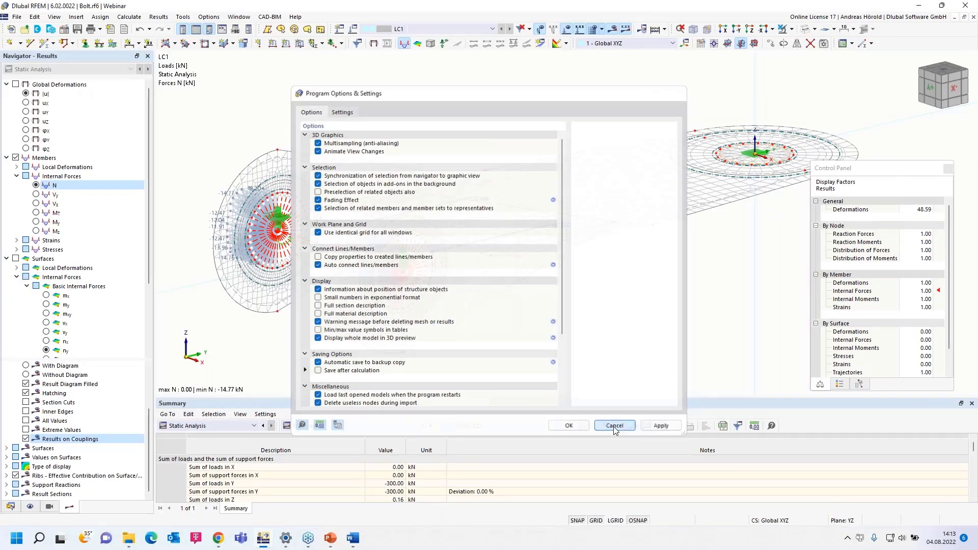
left_click(615, 427)
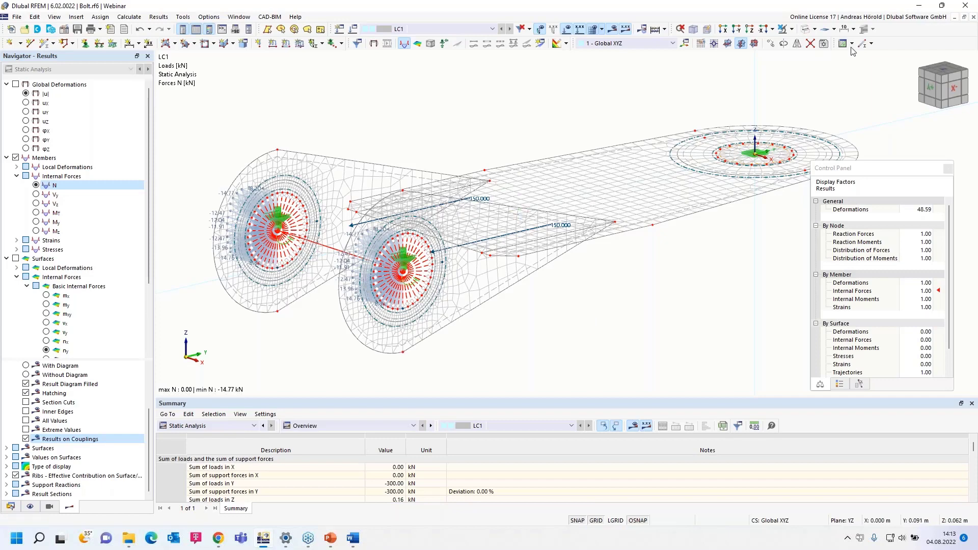
Open the License Manager and review the list of licensed RFEM 6 products and add-ons
left_click(856, 17)
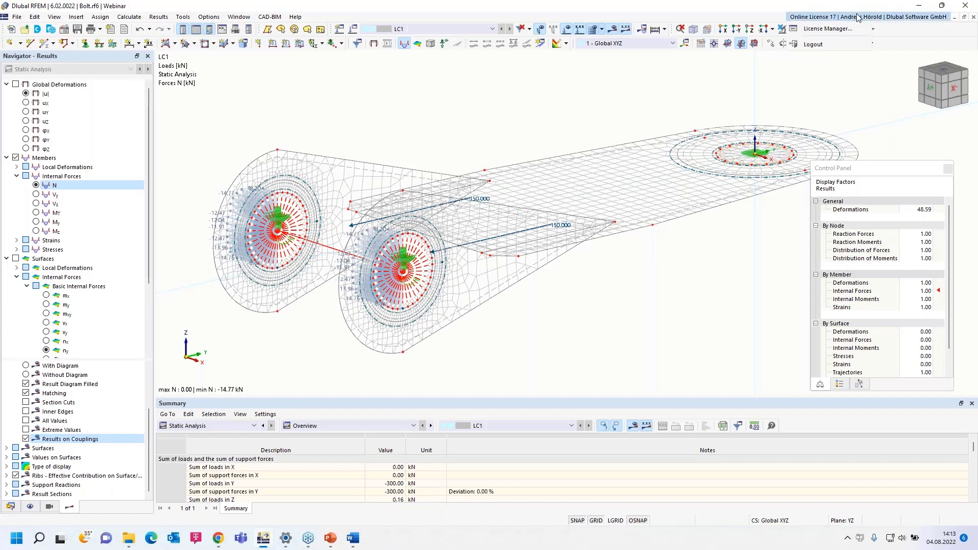
left_click(840, 30)
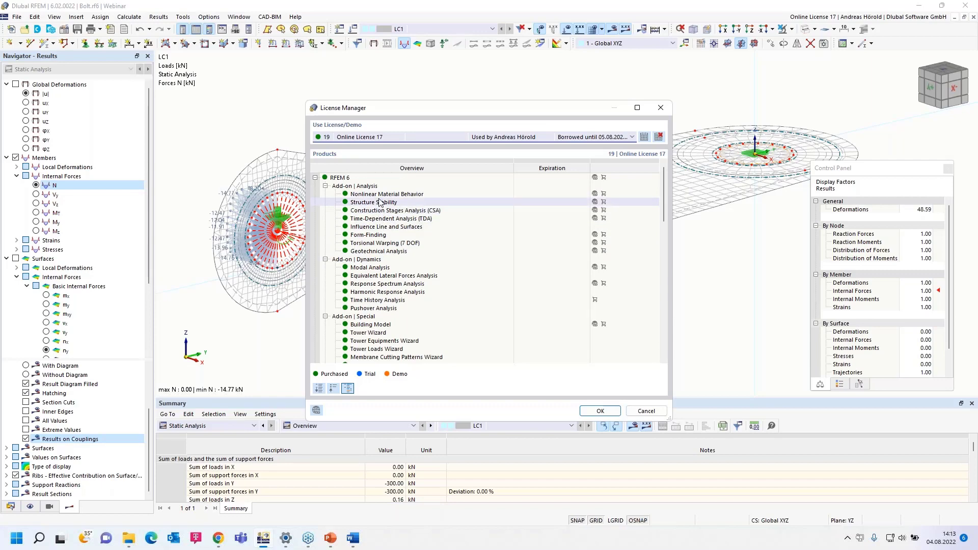
scroll(386, 200, "down", 3)
scroll(386, 200, "down", 5)
scroll(392, 252, "up", 8)
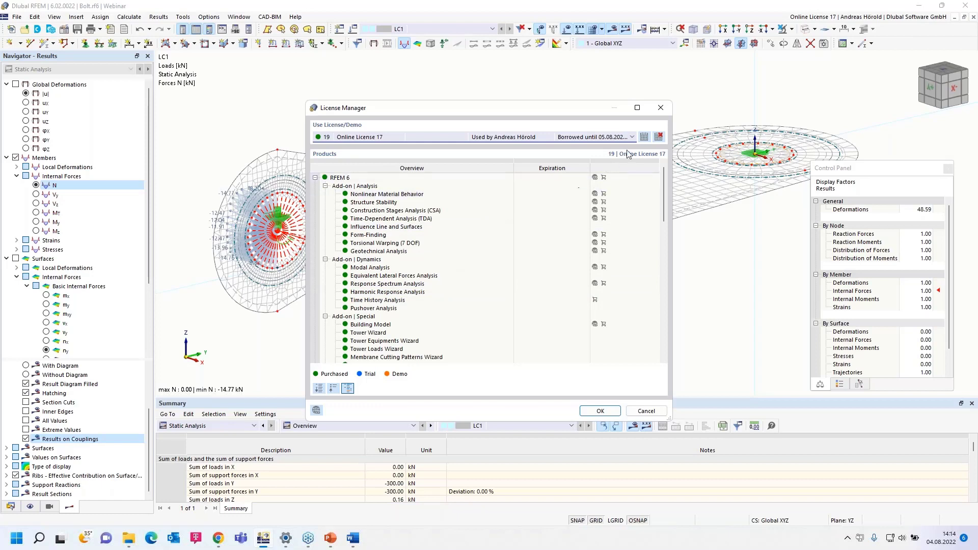
Set the online license to be borrowed until 3 September 2022
left_click(645, 137)
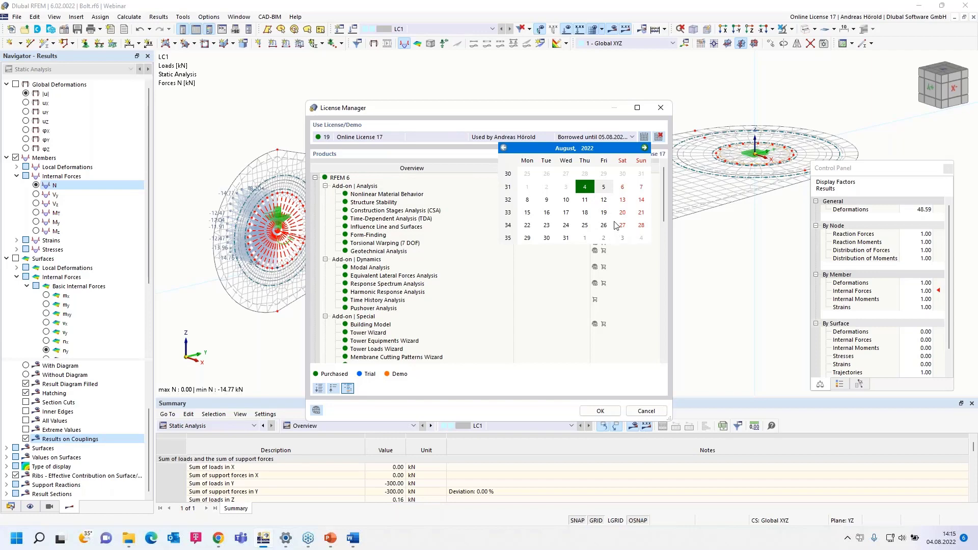
left_click(645, 147)
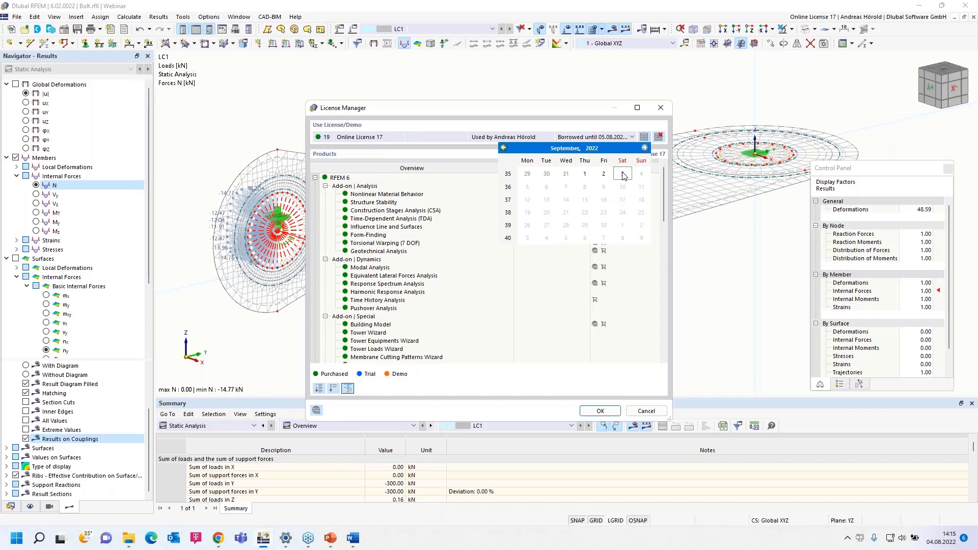
left_click(623, 175)
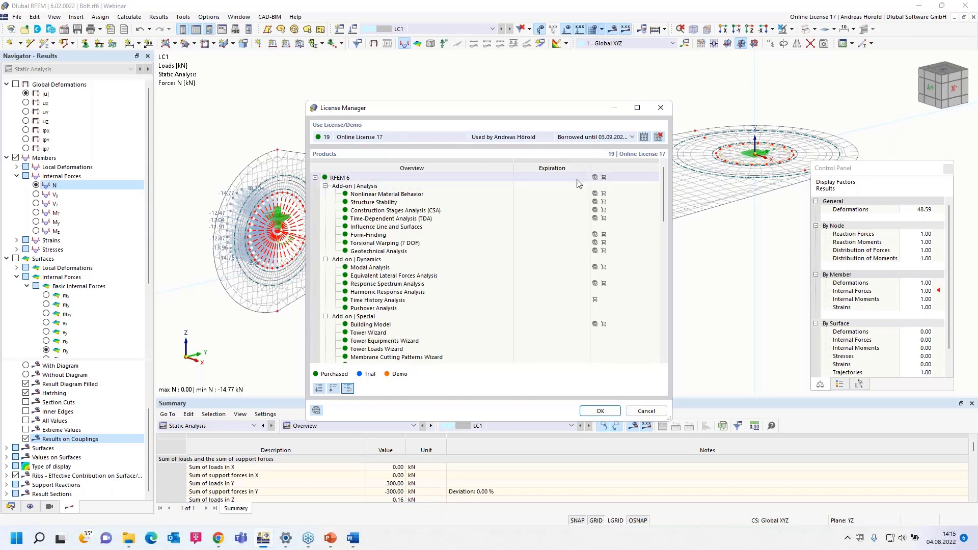
Set the online license borrowing to end on 5 August 2022 and close the License Manager
left_click(645, 137)
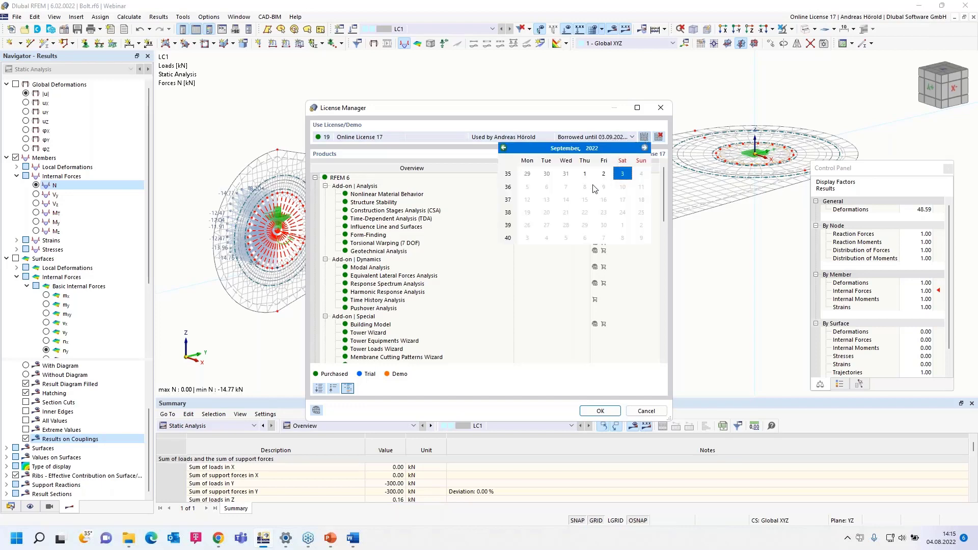
left_click(503, 148)
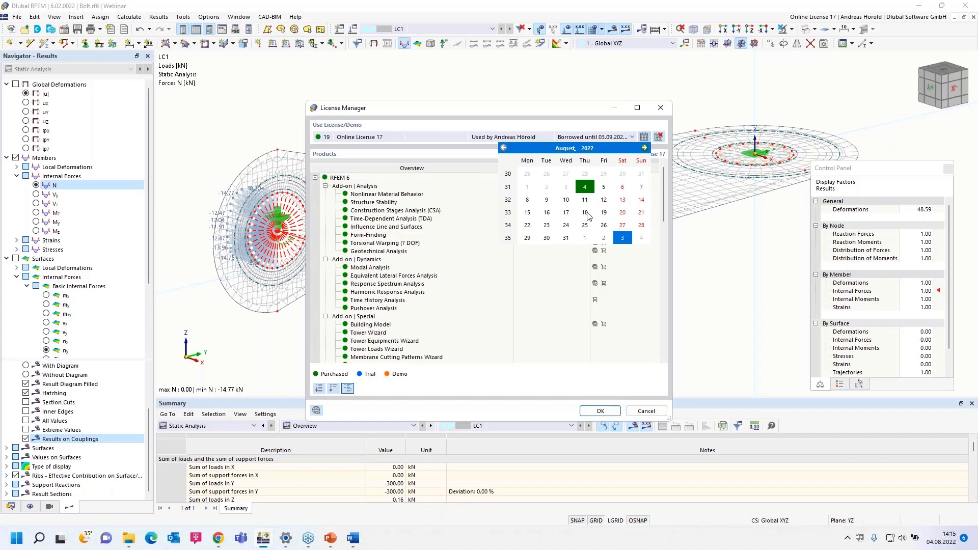
left_click(604, 187)
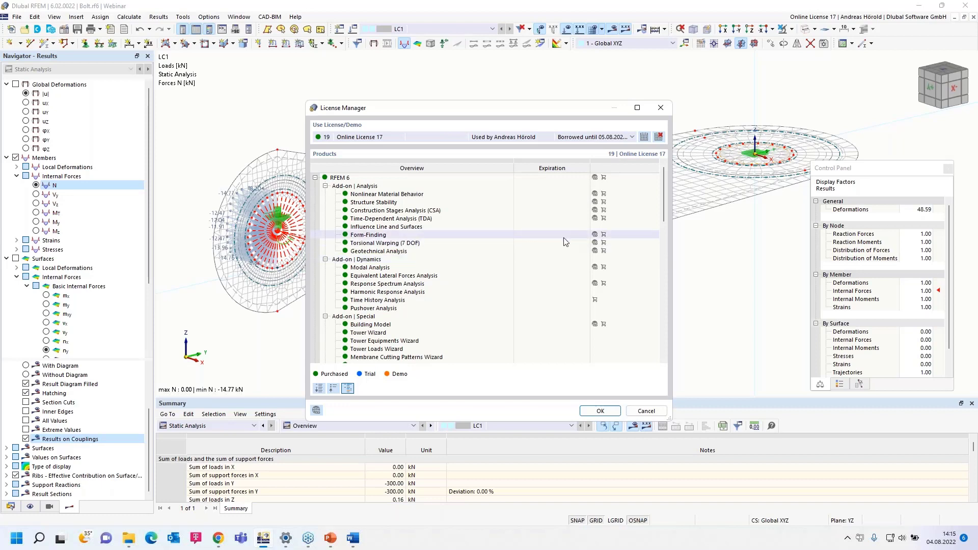
left_click(663, 109)
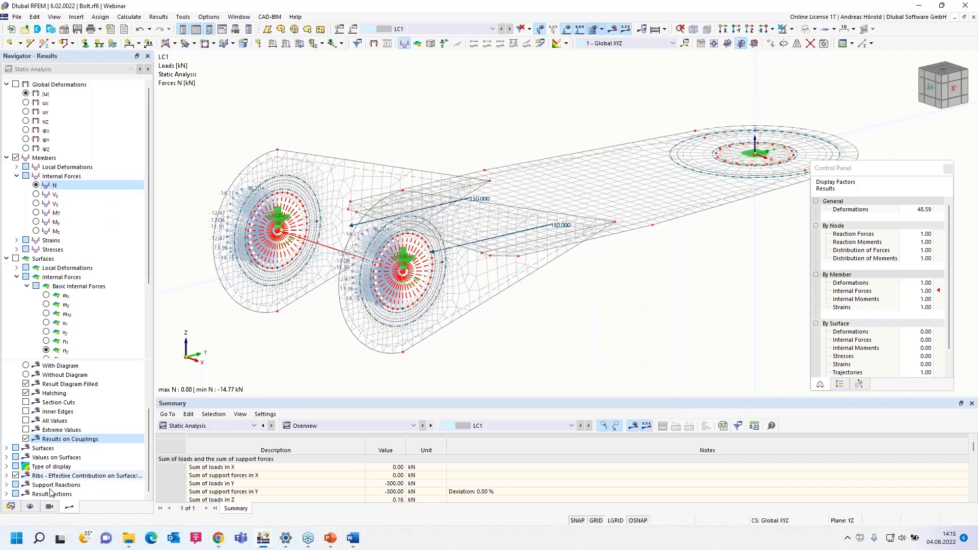
Switch to the Cross-section class.rf6 model and open its display properties
left_click(11, 508)
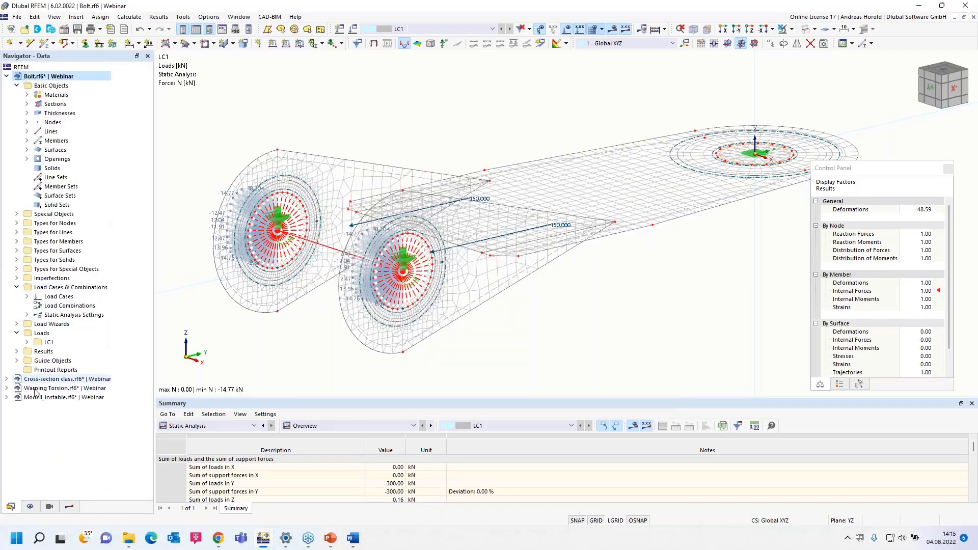
left_click(49, 380)
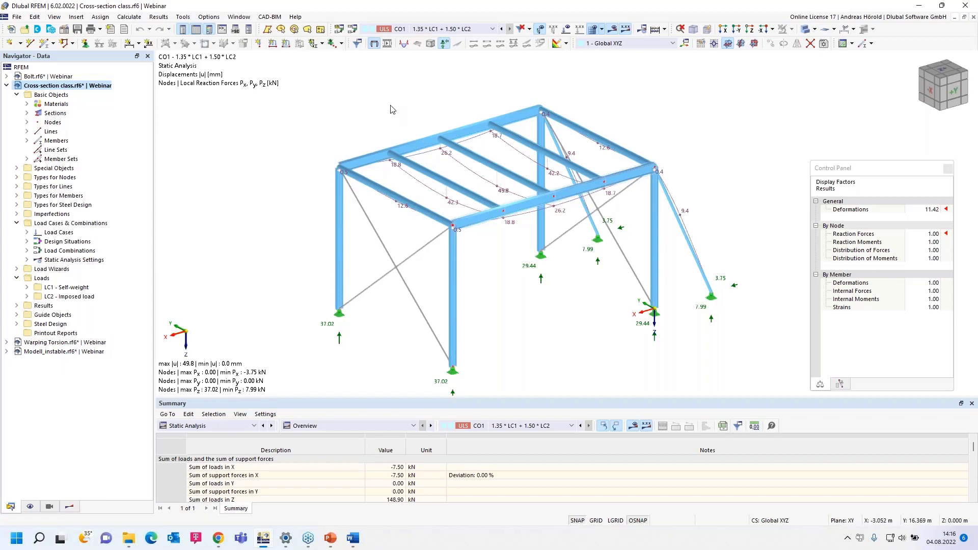
right_click(356, 101)
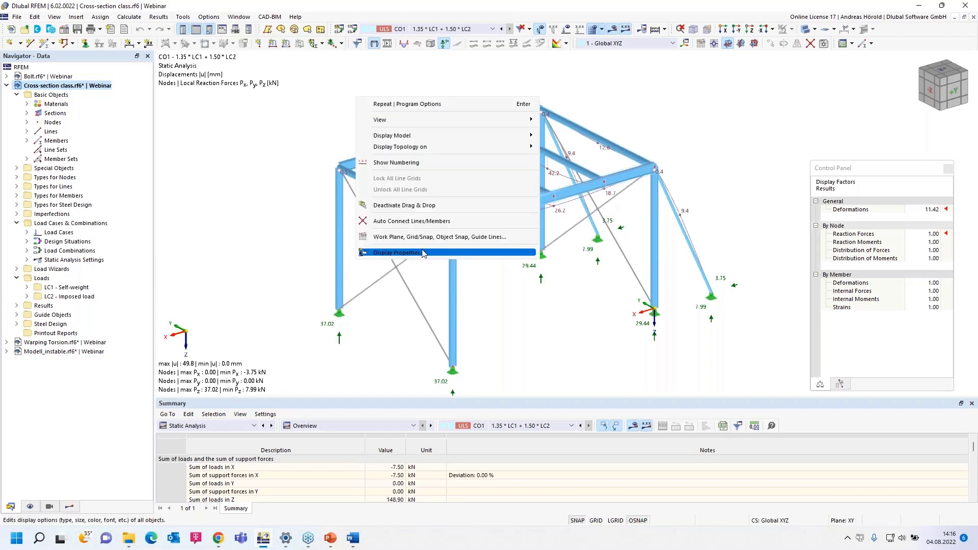
key("Escape")
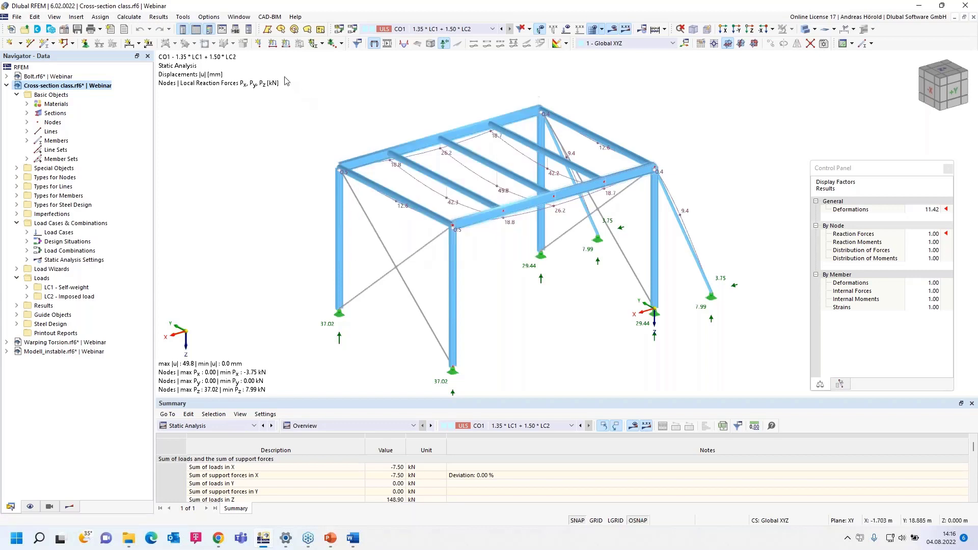
left_click(204, 19)
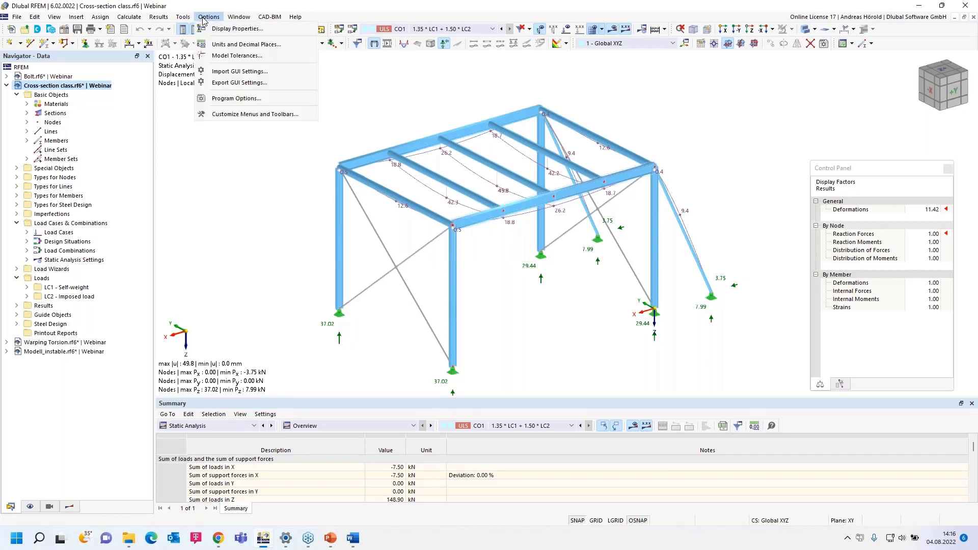
left_click(239, 31)
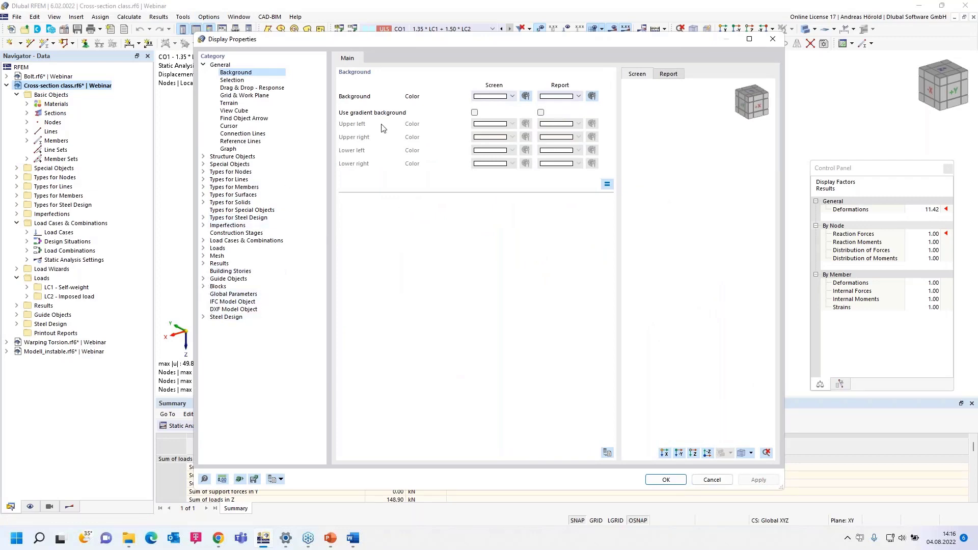
left_click_drag(511, 44, 194, 129)
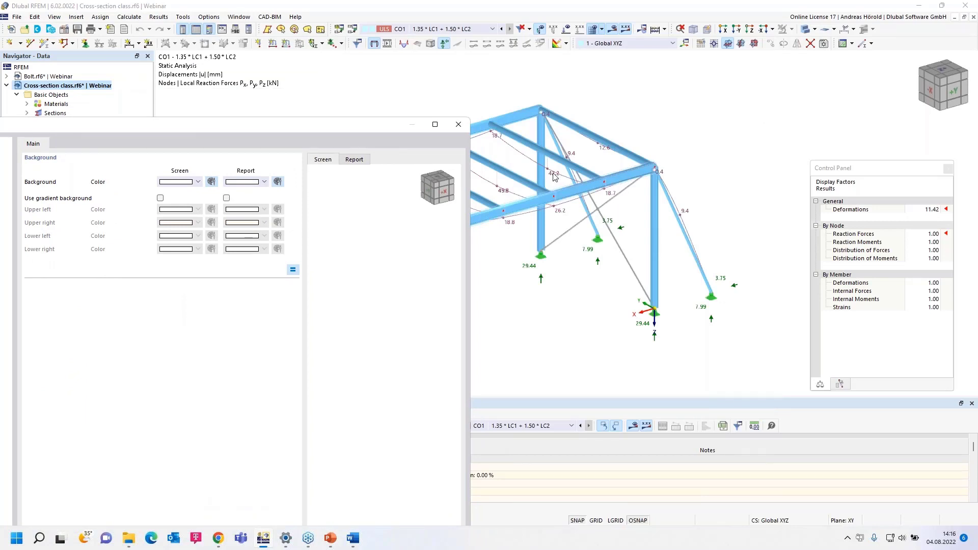
left_click_drag(299, 125, 561, 85)
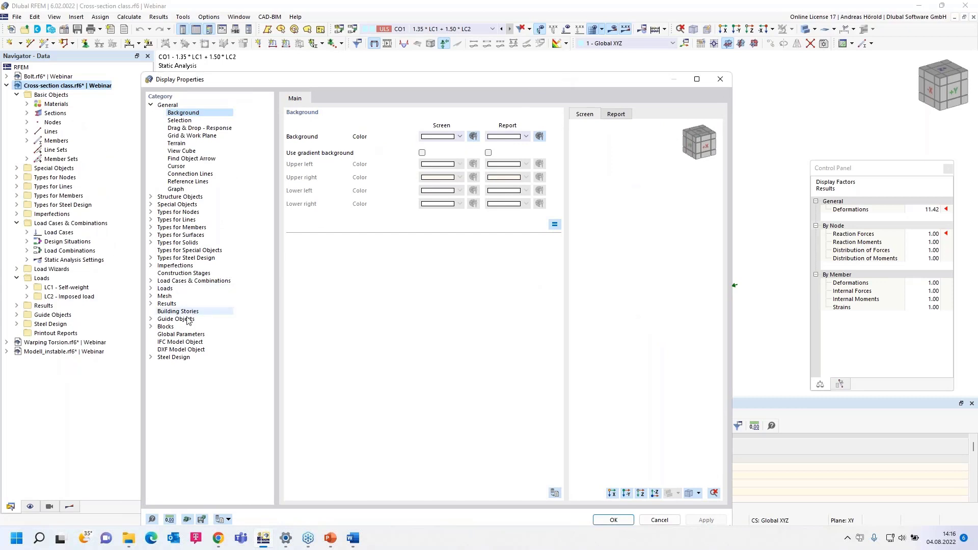
Set the on-screen font of the deformation result values to Segoe UI, style Fett, size 12, and apply it
left_click(151, 304)
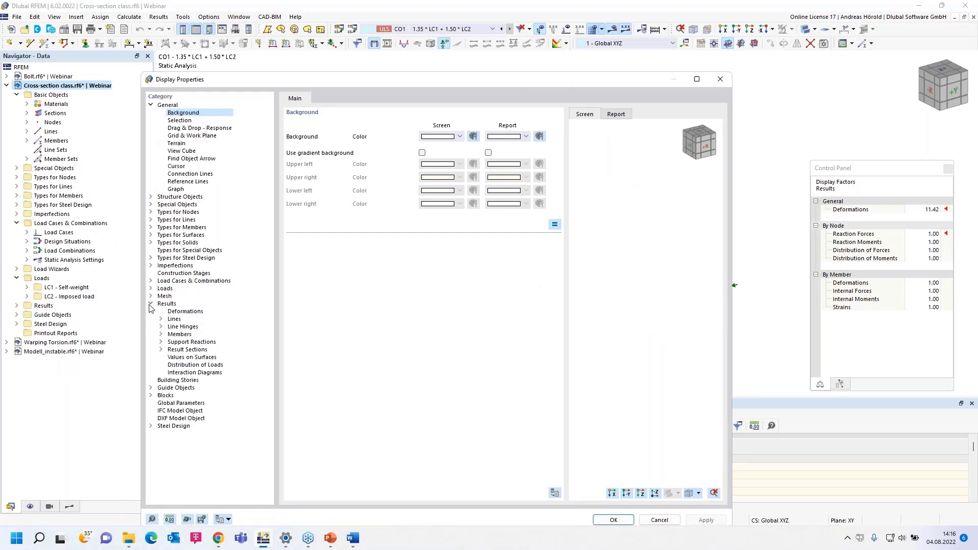
left_click(183, 311)
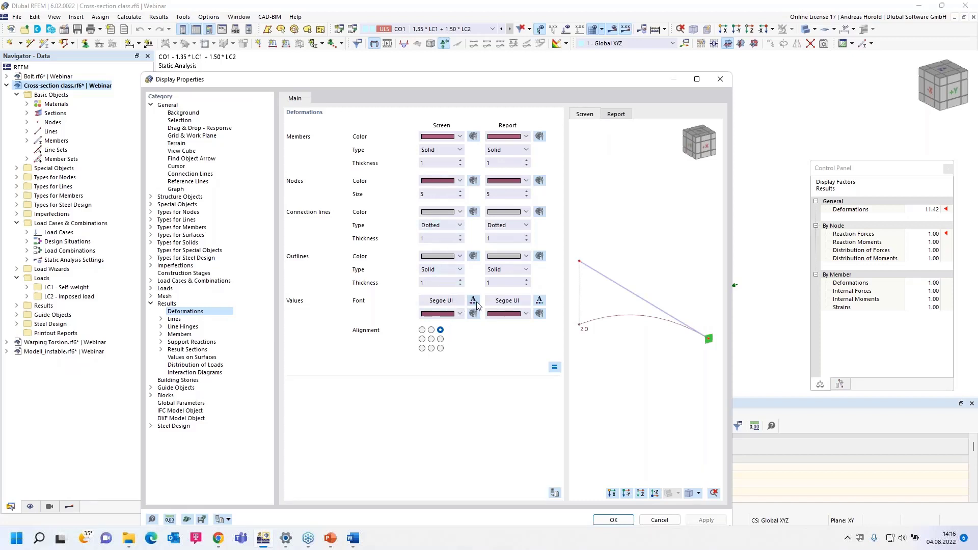
left_click_drag(558, 79, 422, 65)
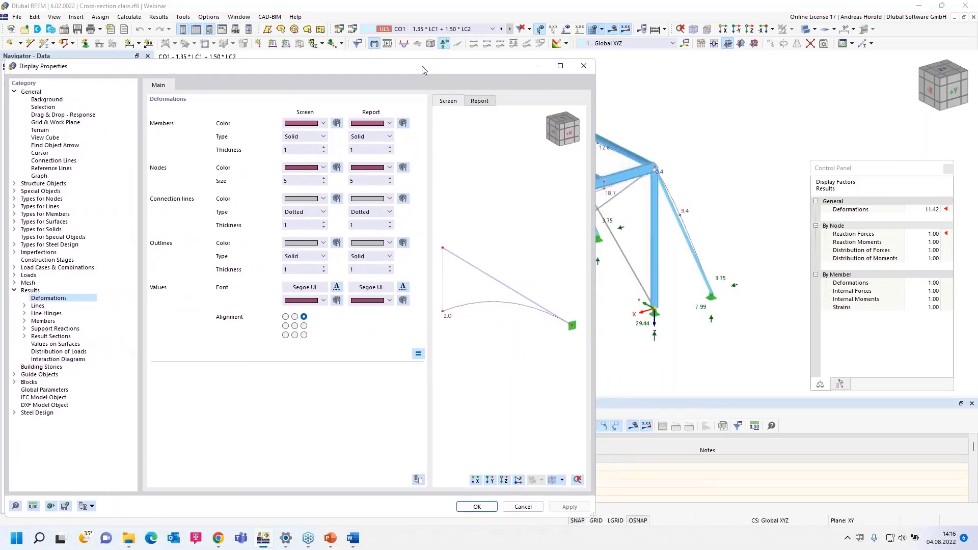
left_click(336, 289)
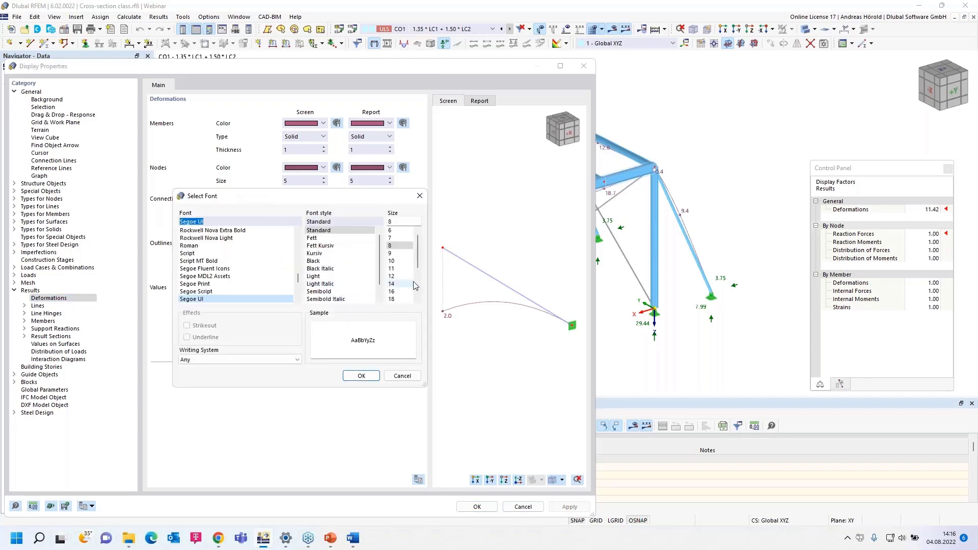
left_click(395, 277)
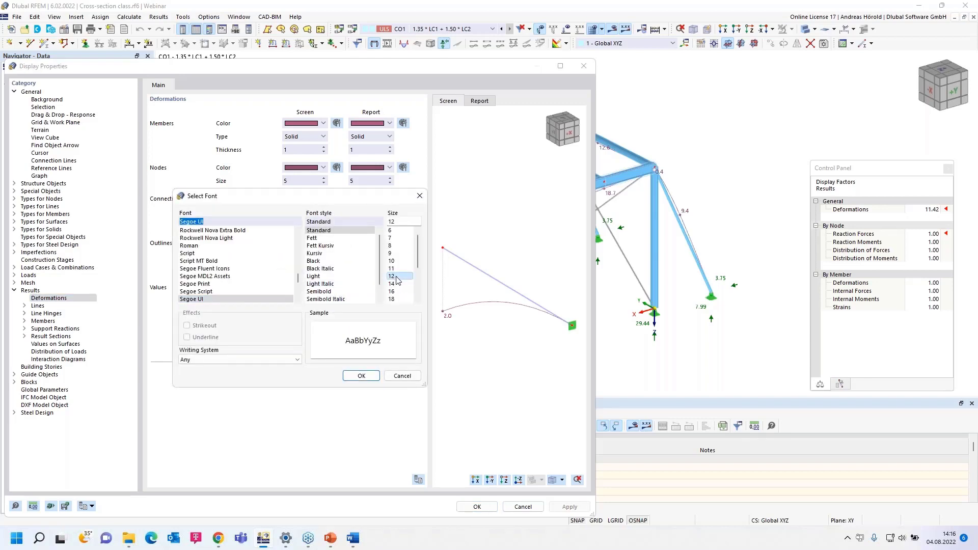
left_click(313, 238)
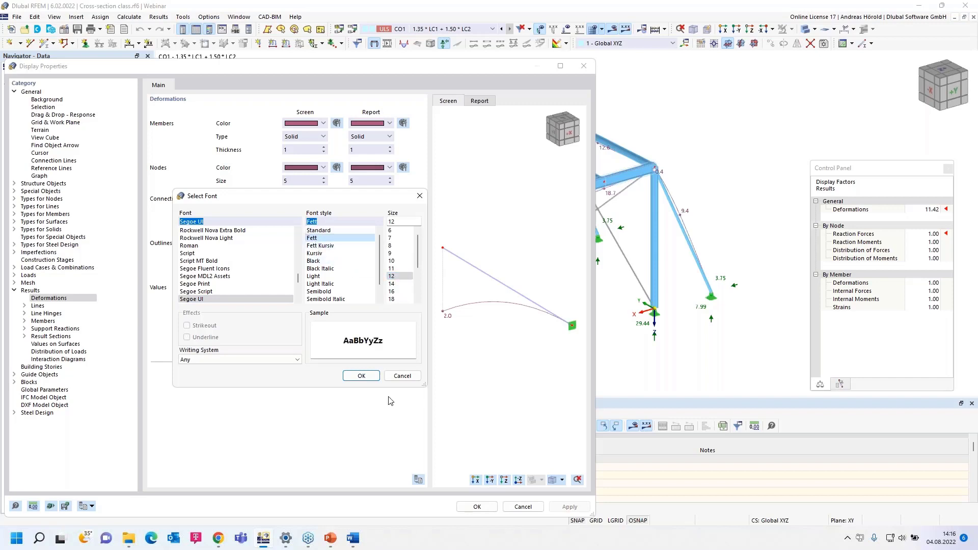
left_click(359, 377)
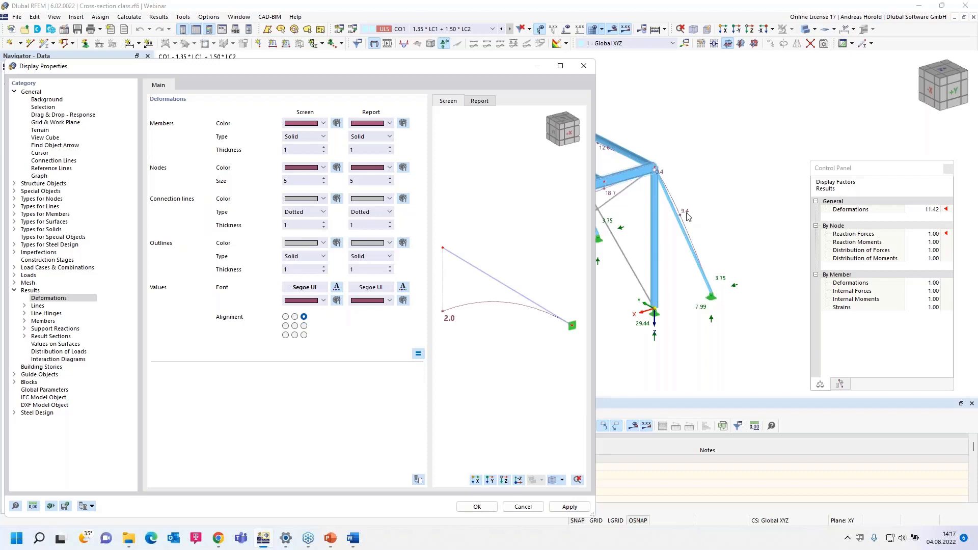
left_click(567, 508)
Load the dark background template for the display properties and apply it to the model
left_click_drag(466, 72, 615, 77)
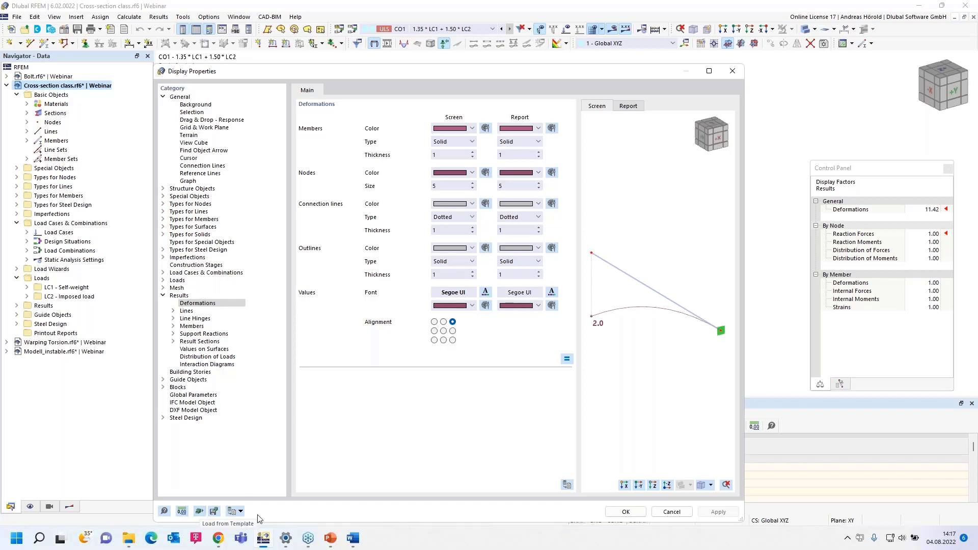
left_click(241, 512)
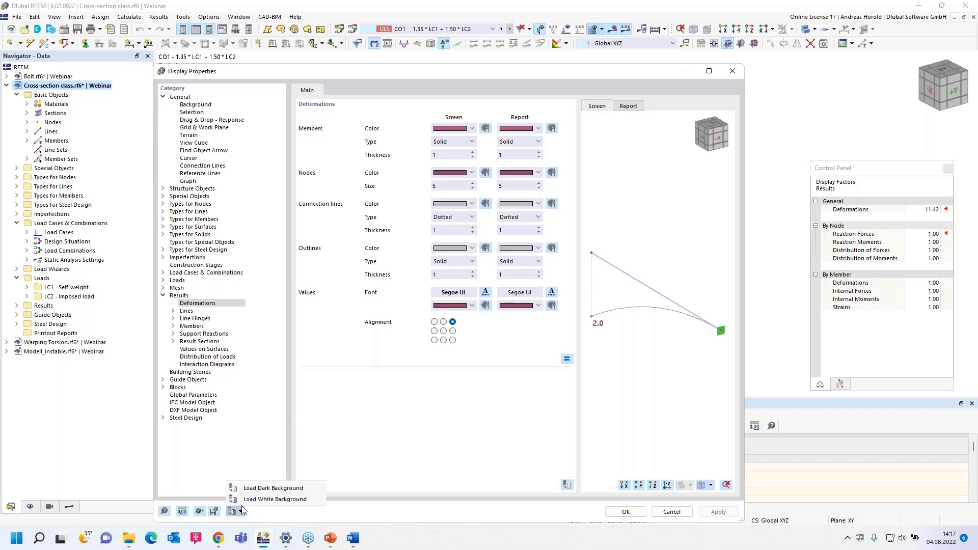
left_click(282, 490)
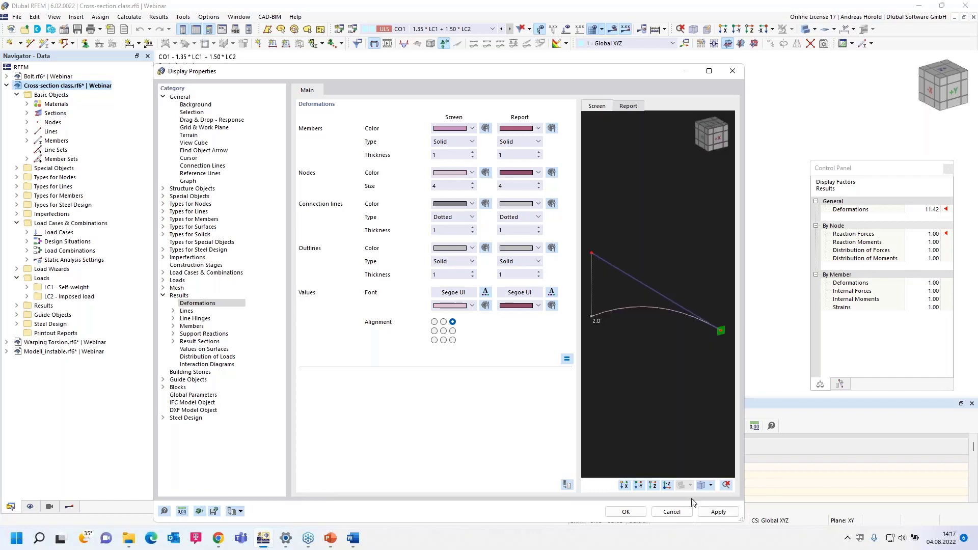
left_click(719, 512)
left_click_drag(645, 73, 665, 61)
Load the white background template, apply it to the model and close the display properties
left_click(260, 500)
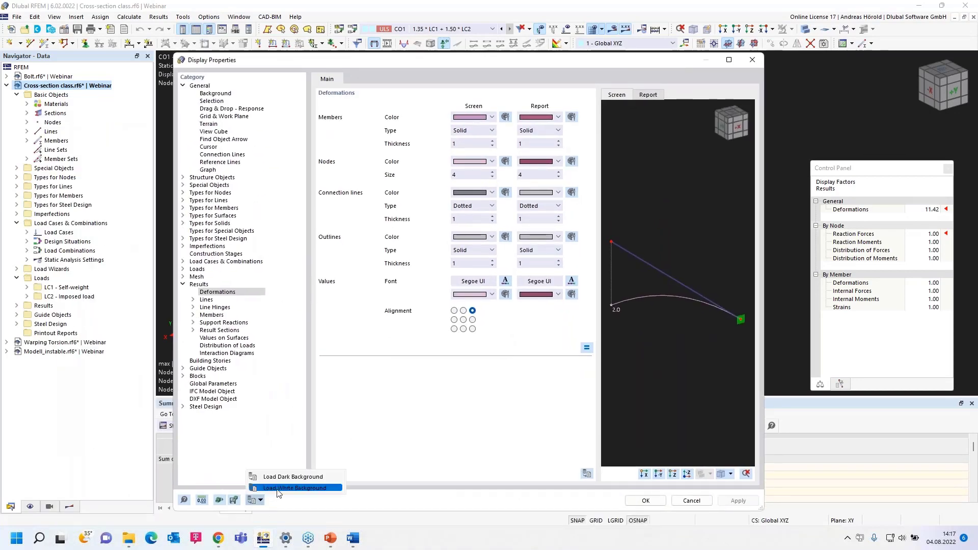
left_click(281, 488)
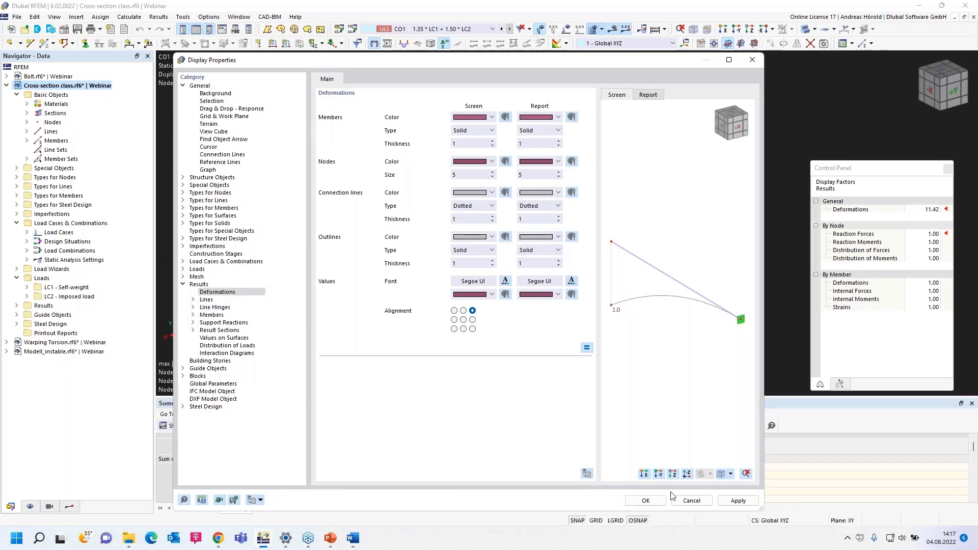
left_click(738, 500)
left_click_drag(643, 66, 321, 144)
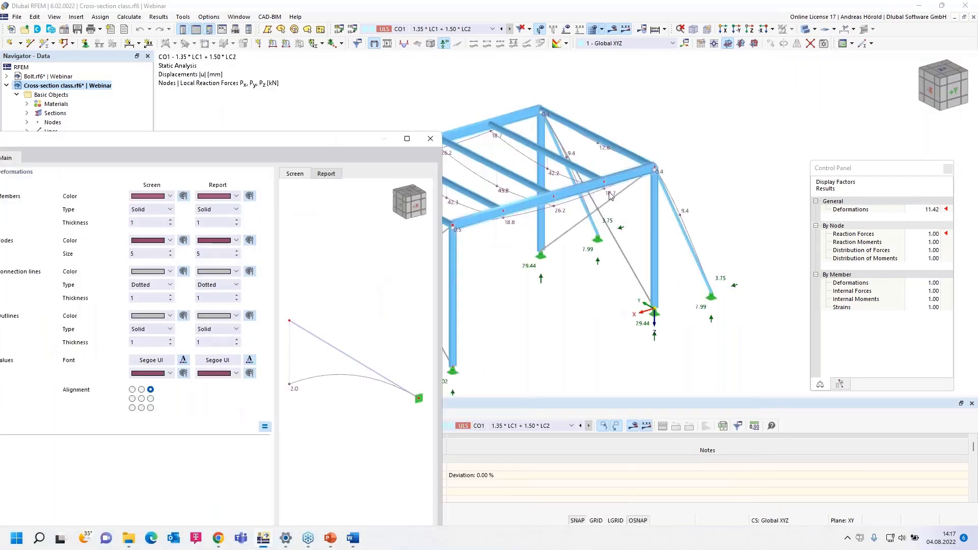
left_click_drag(300, 142, 699, 61)
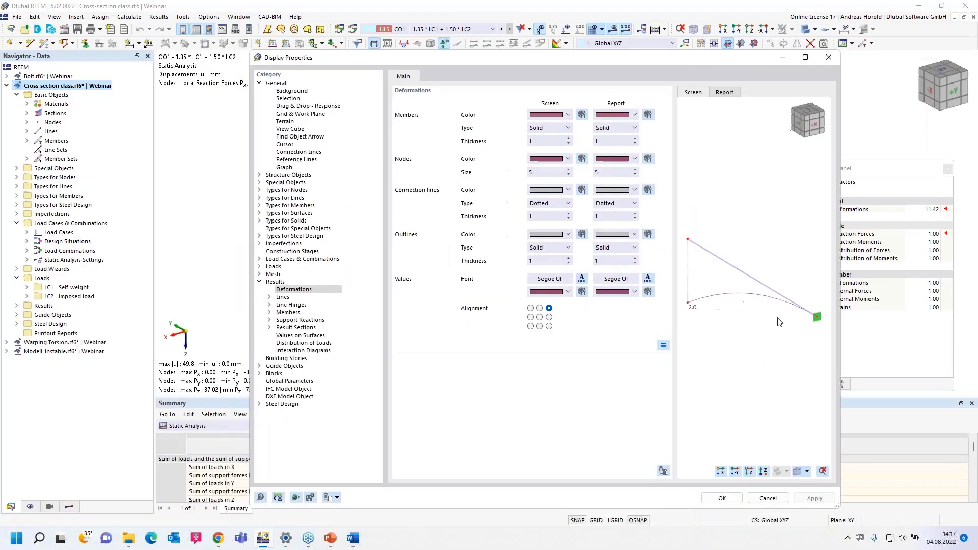
left_click(722, 499)
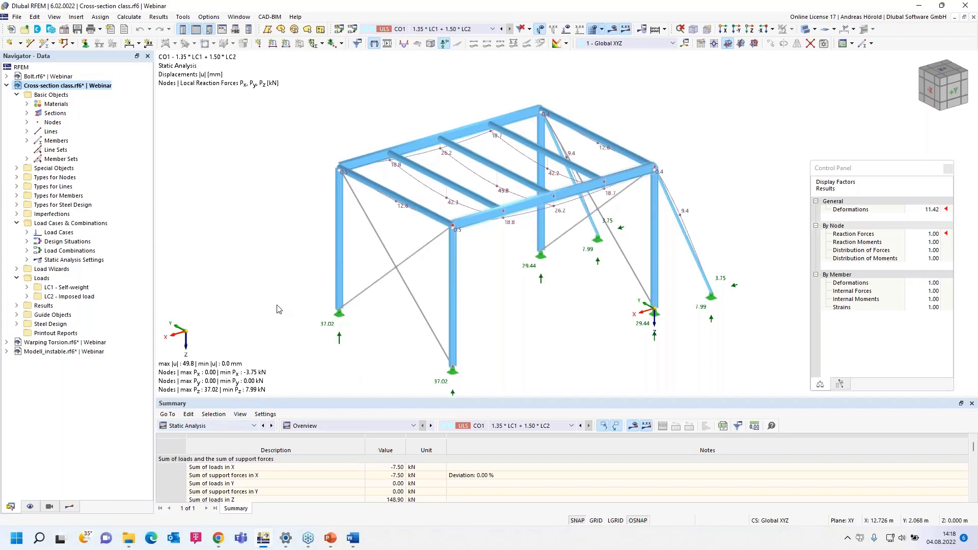
Show the Steel Design ratios on members in an enlarged table and open the check details of SP6500.02 for member 16
left_click(218, 426)
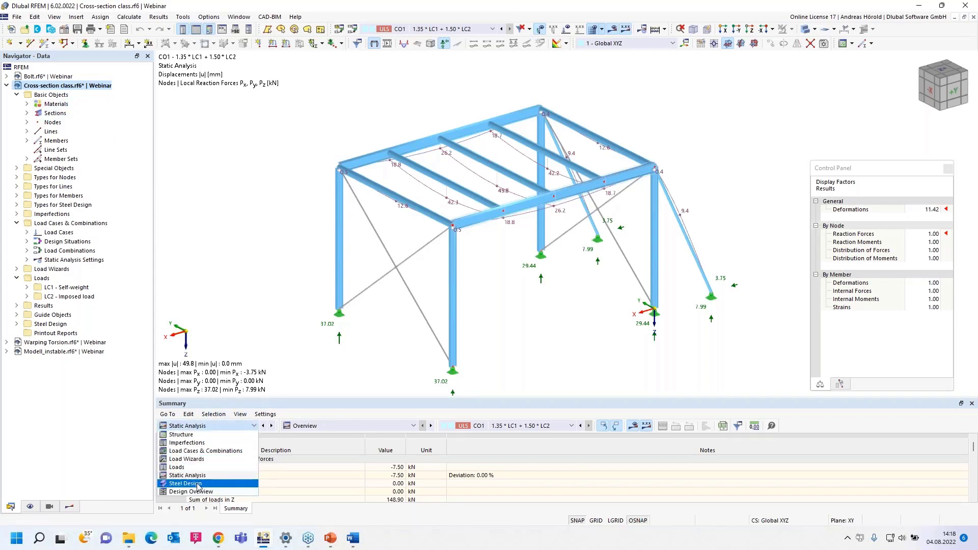
left_click(197, 485)
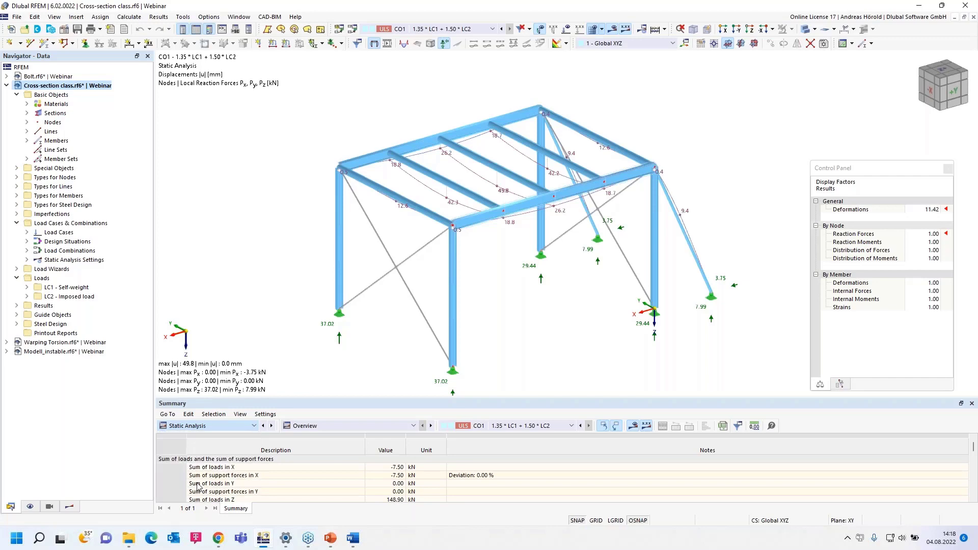
left_click_drag(430, 396, 429, 341)
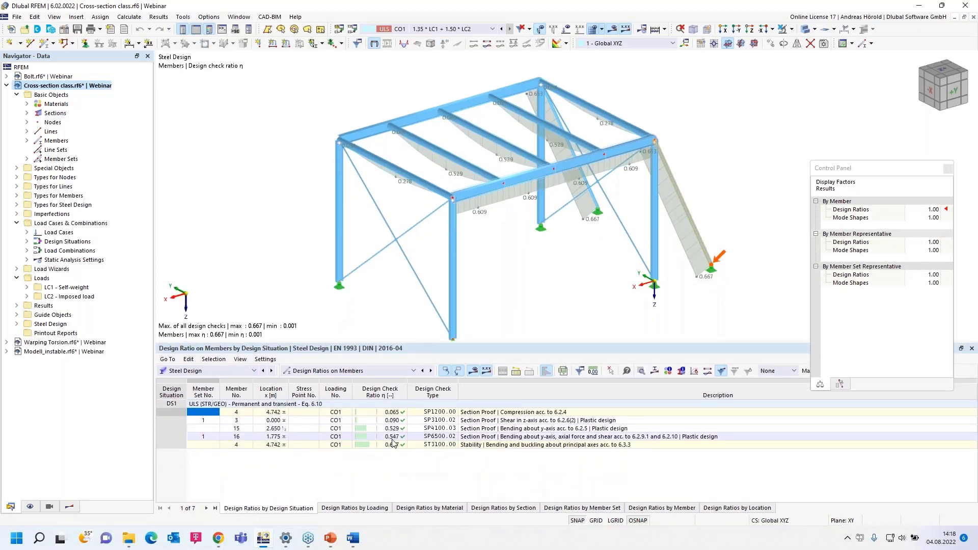
left_click(388, 438)
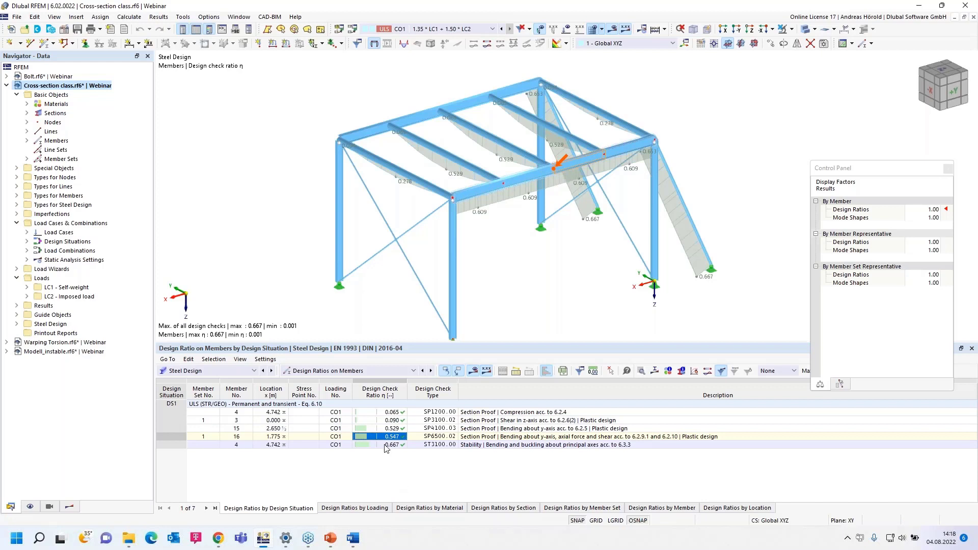
left_click(641, 372)
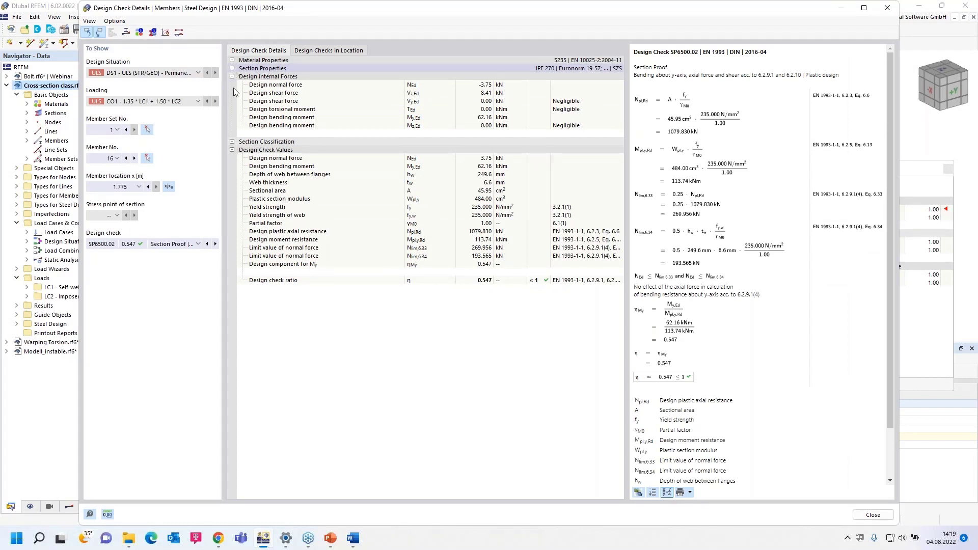
Examine the section classification of member 16, including the c/t parameters of subpanels 1 and 3
left_click(232, 142)
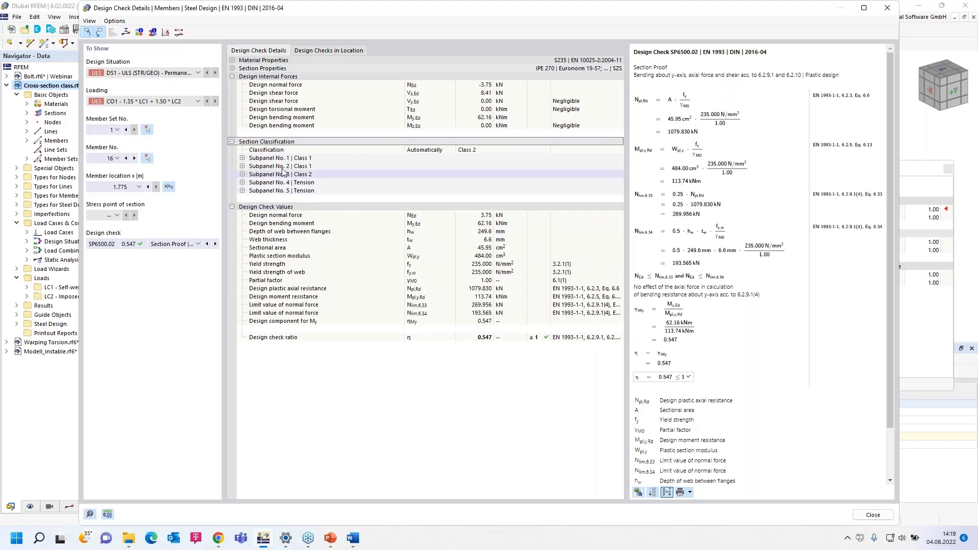
left_click(266, 159)
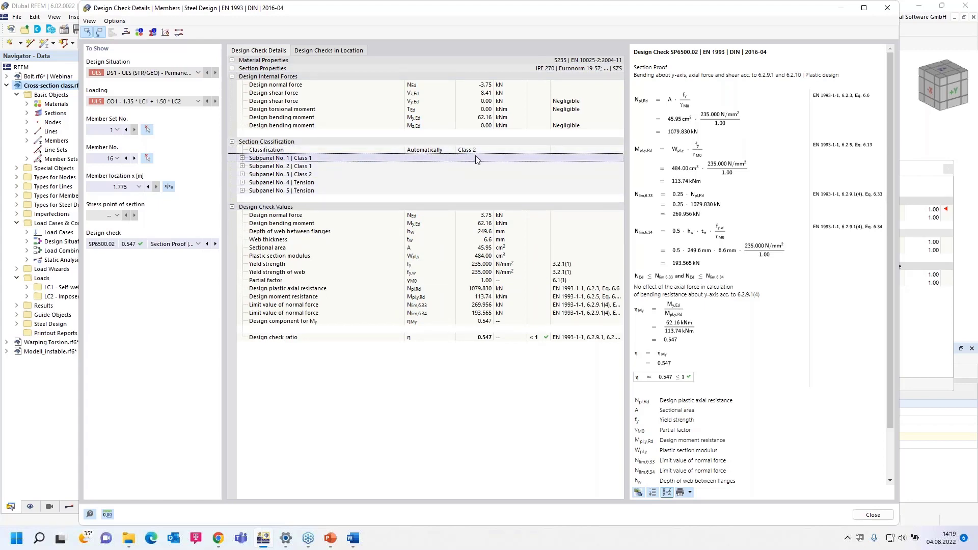
left_click(242, 158)
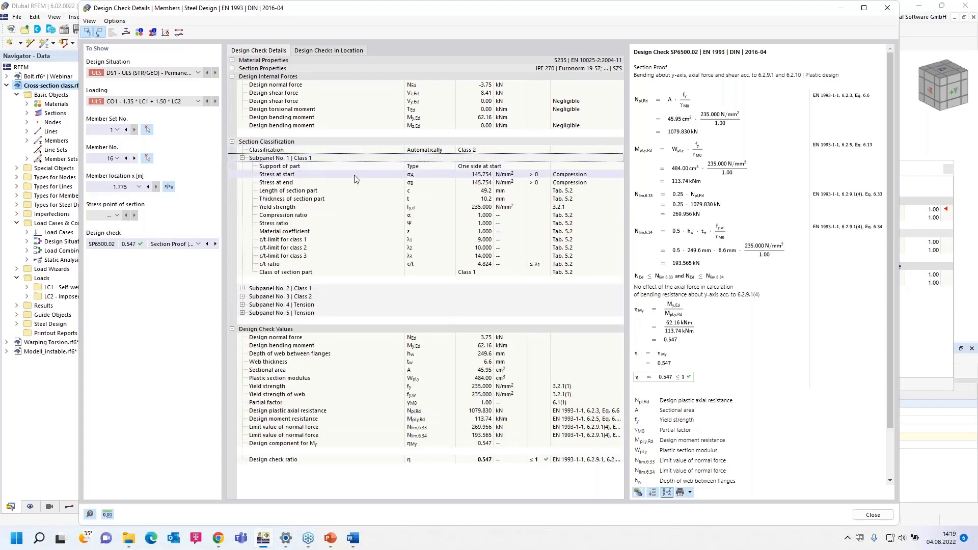
left_click(243, 158)
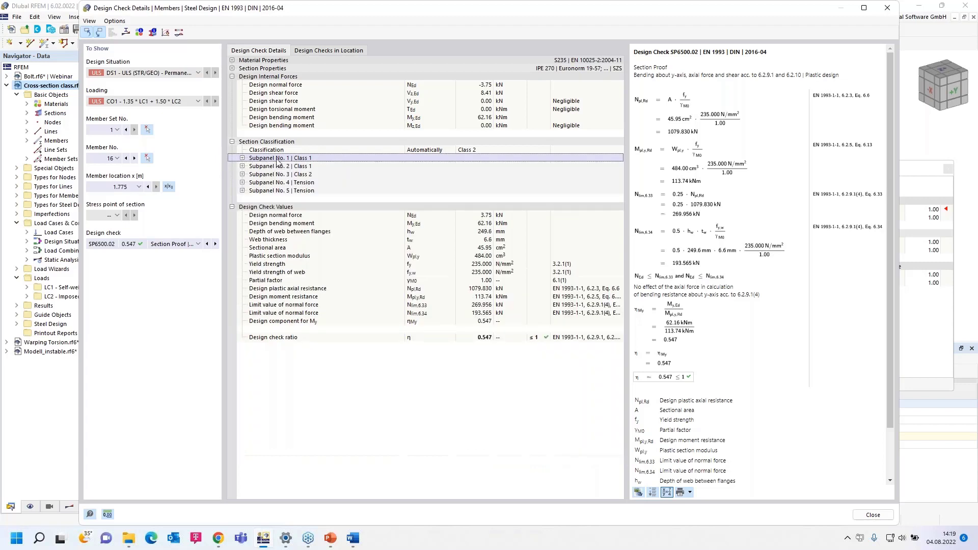
left_click(308, 168)
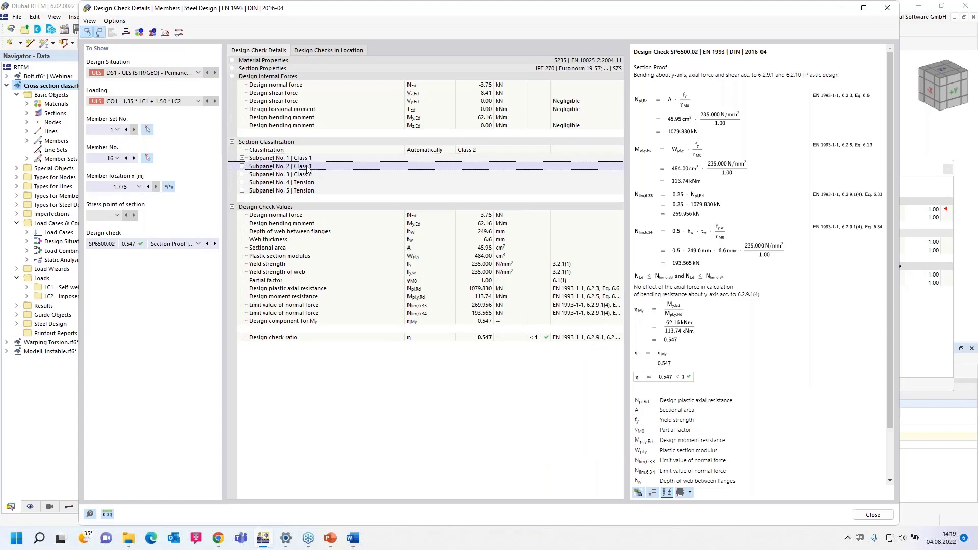
left_click(243, 174)
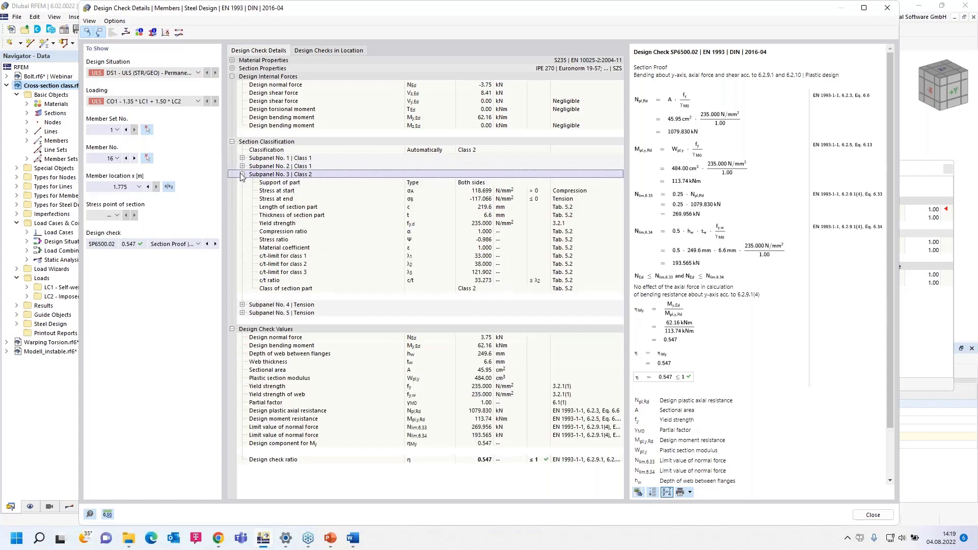
left_click(457, 182)
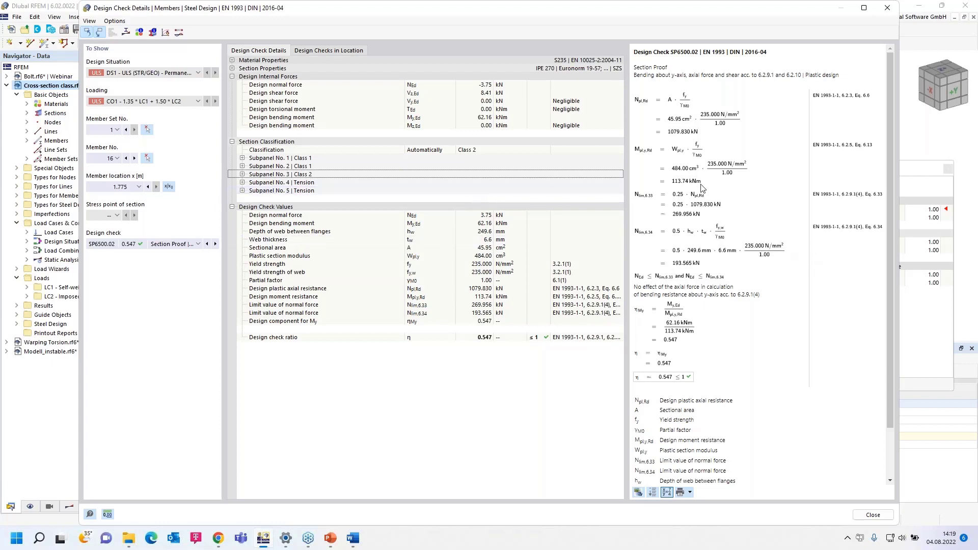
Close the design check details of member 16, switch to the Warping Torsion model and shrink the table area to enlarge the graphics
scroll(711, 216, "down", 2)
scroll(712, 216, "up", 2)
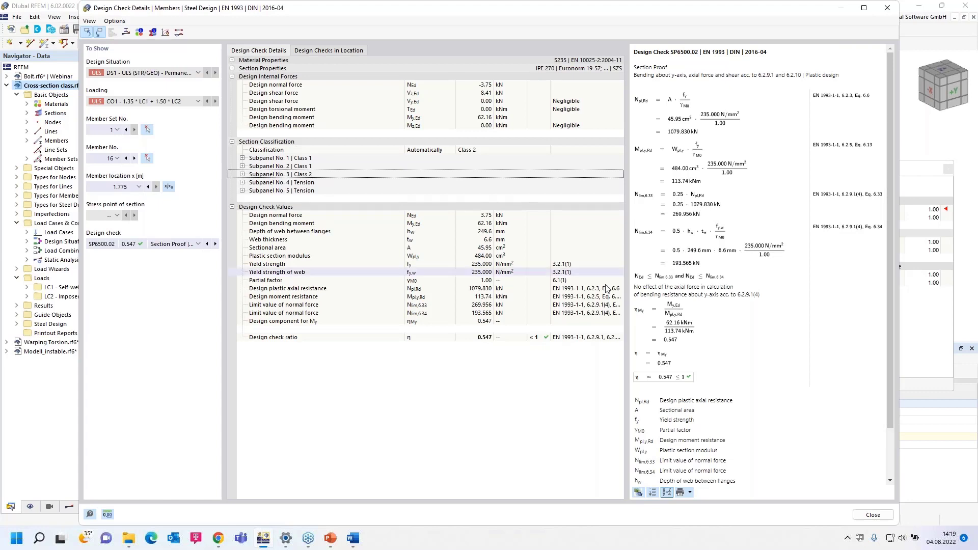
left_click(873, 515)
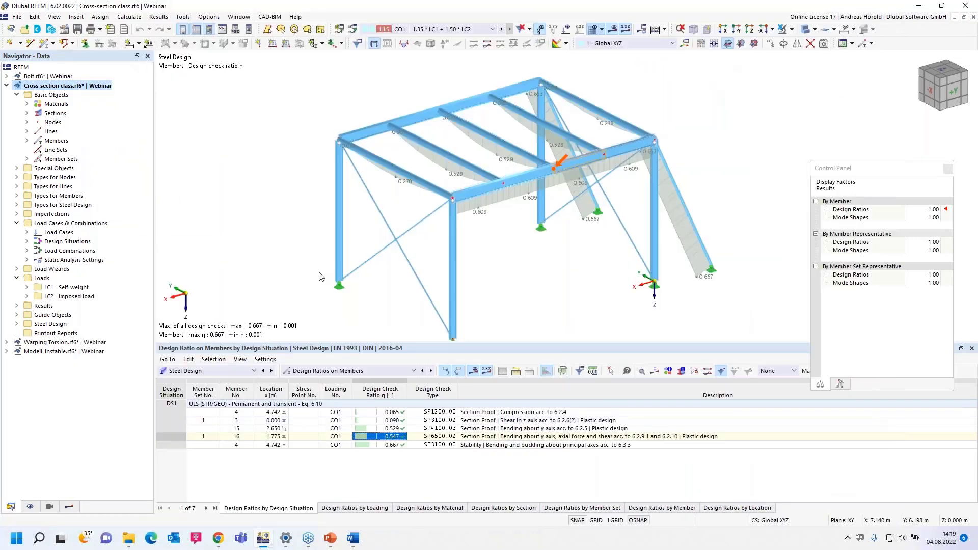
left_click(63, 345)
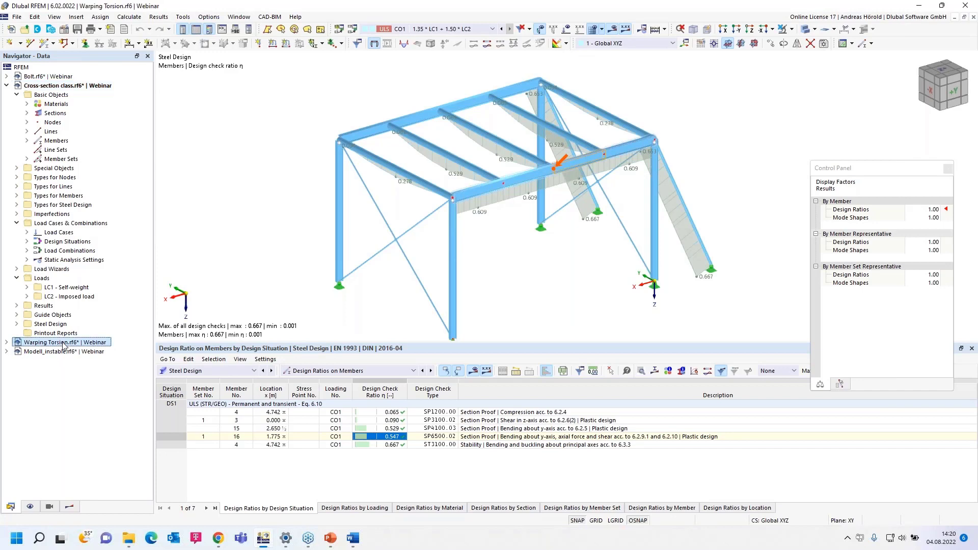
left_click_drag(509, 343, 506, 409)
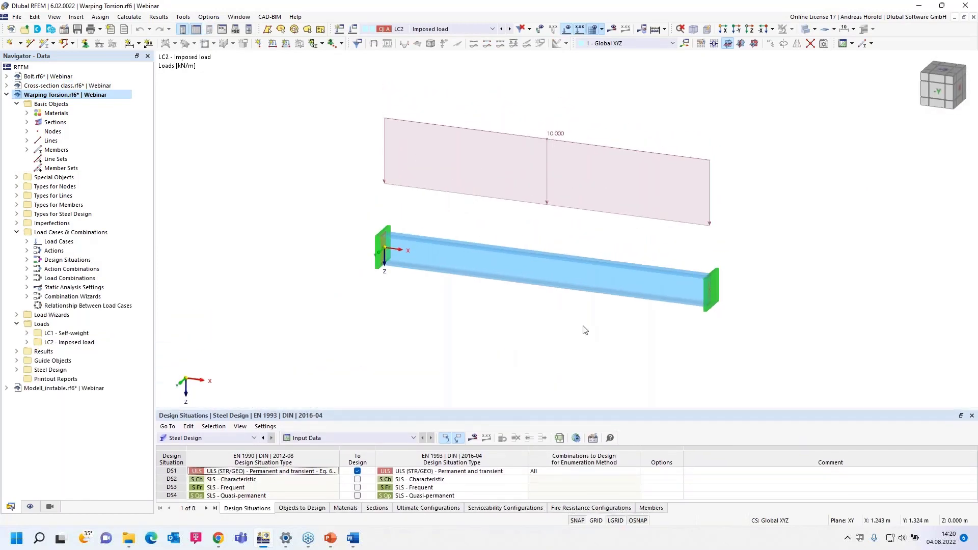
Open the channel beam's member properties and bring up its assigned transverse stiffener definition for editing
scroll(542, 317, "up", 1)
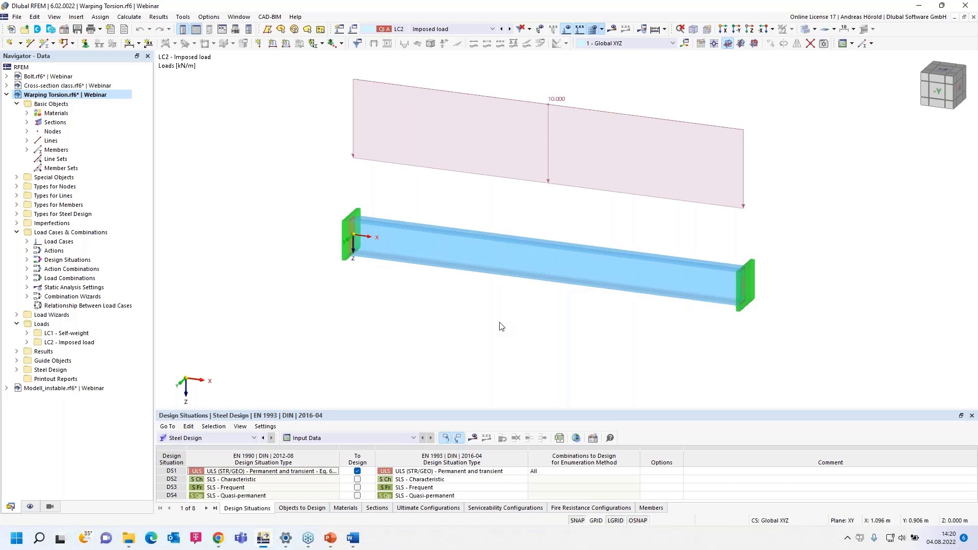
double_click(553, 249)
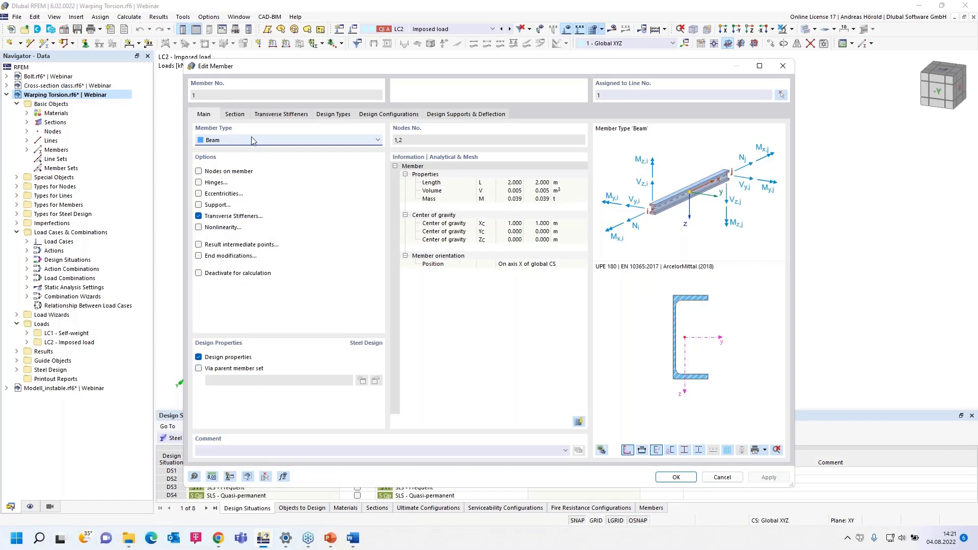
left_click(280, 115)
middle_click_drag(563, 393, 402, 417, "ctrl")
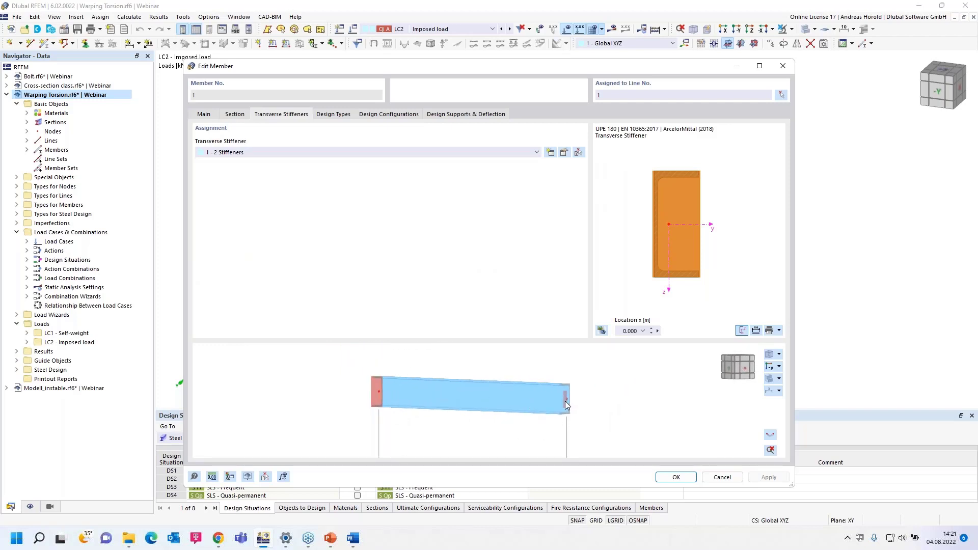
left_click(564, 154)
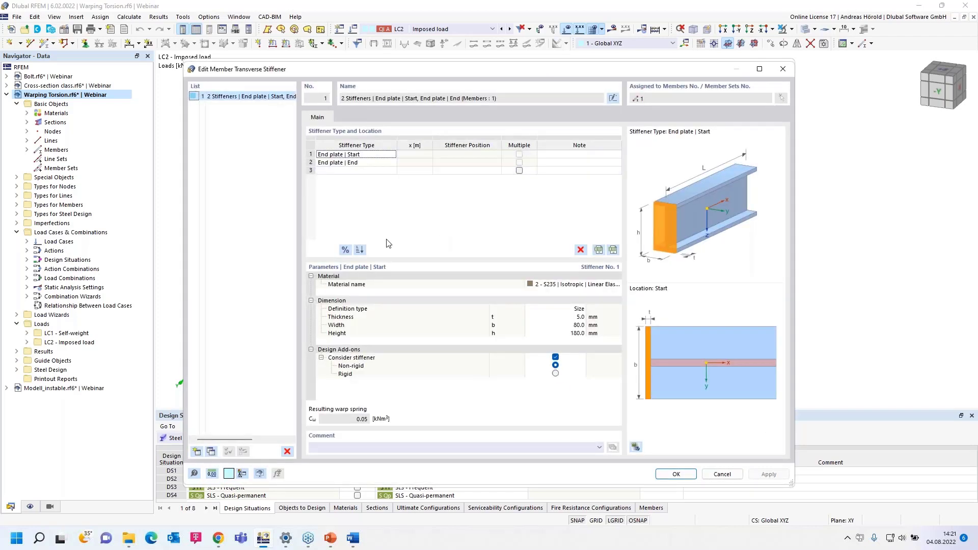
Examine the start end plate's parameters and inspect the stiffeners at both beam ends in the 3D model preview
left_click(326, 154)
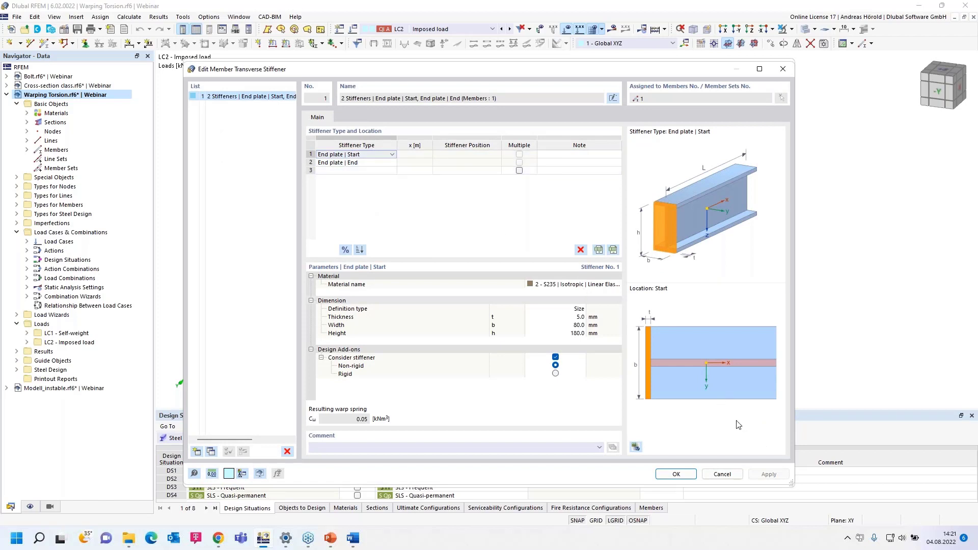
left_click(636, 447)
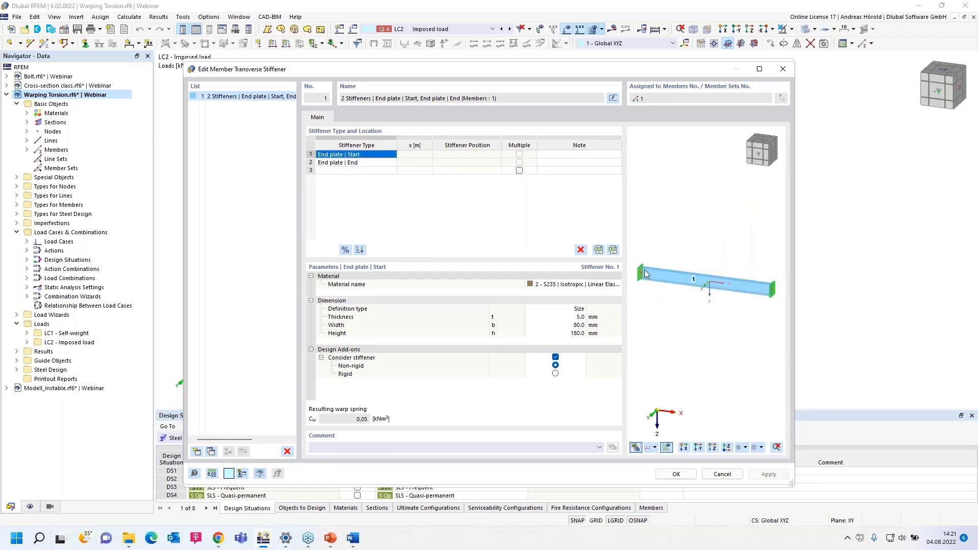
scroll(645, 273, "up", 5)
middle_click_drag(686, 293, 732, 312)
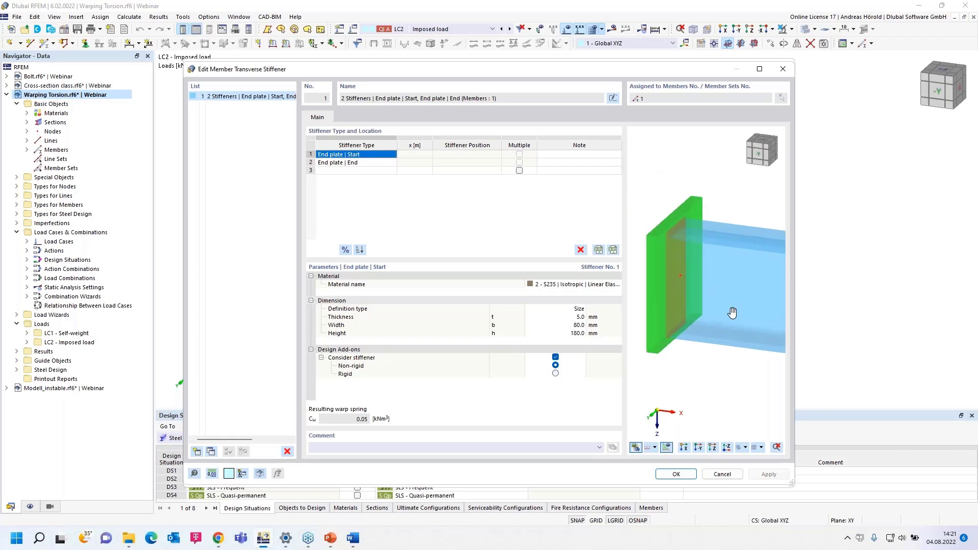
scroll(733, 312, "down", 2)
scroll(702, 285, "down", 2)
scroll(724, 302, "down", 5)
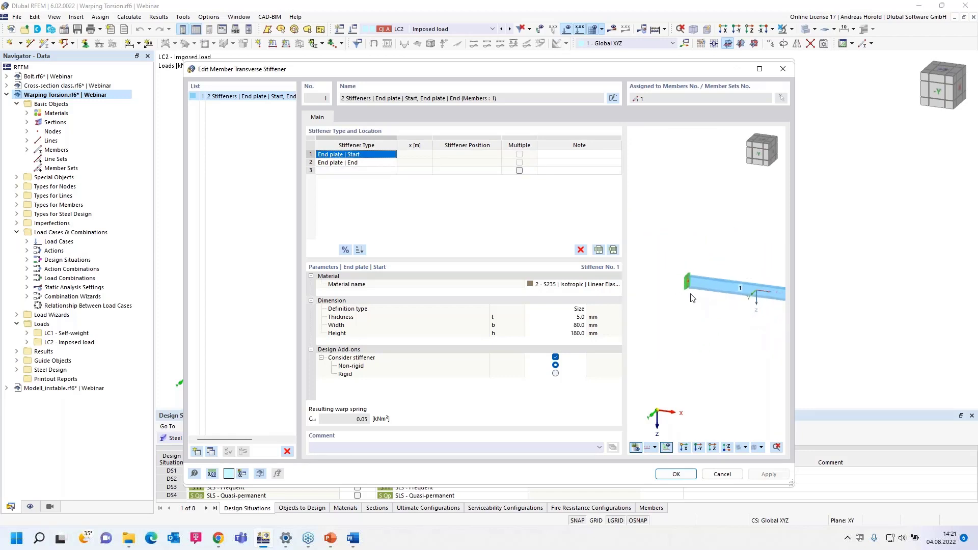
middle_click_drag(768, 312, 715, 306)
scroll(719, 305, "up", 2)
scroll(720, 306, "up", 3)
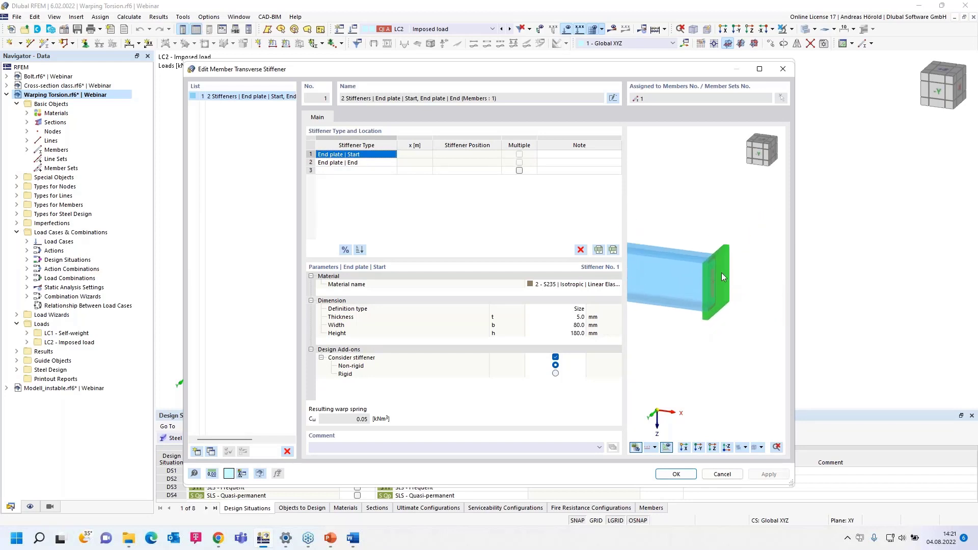
middle_click_drag(727, 335, 688, 303, "ctrl")
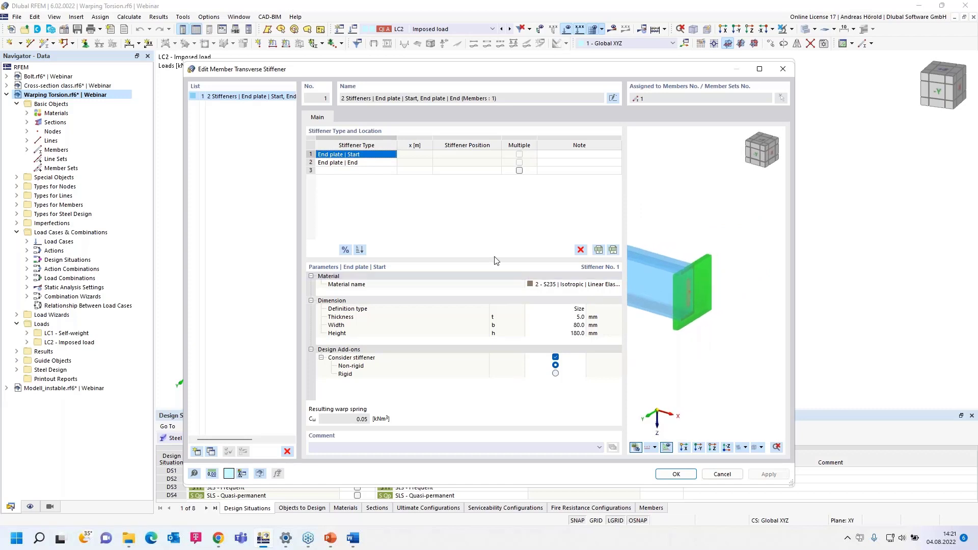
Set the end plate at the beam's end to 80 mm width and 180 mm height and confirm the transverse stiffener
left_click(356, 163)
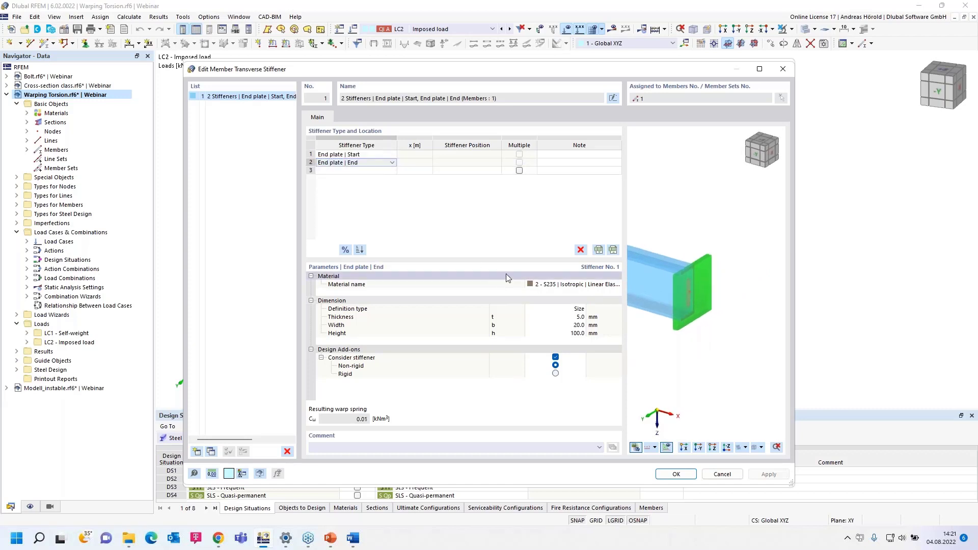
left_click(577, 325)
type("80")
key("Tab")
type("1")
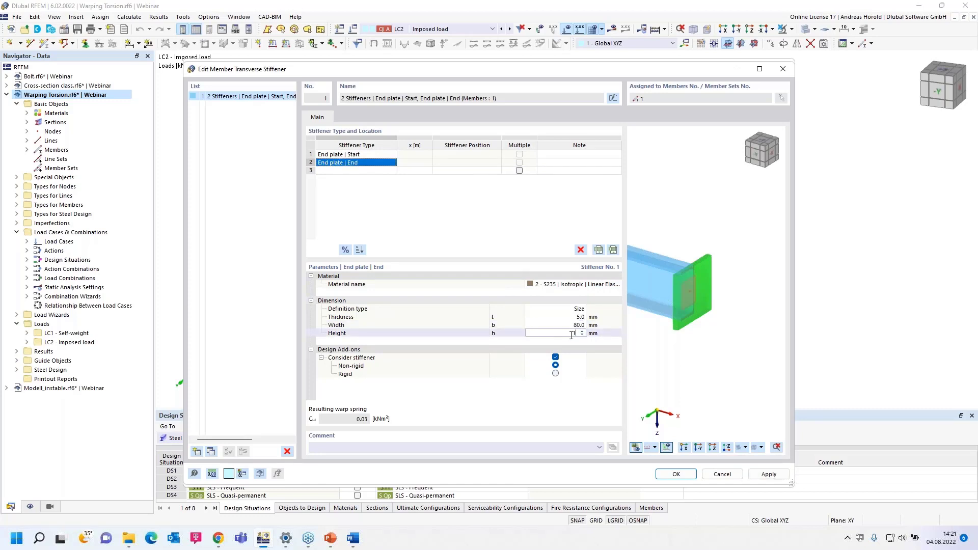
key("shift+Tab")
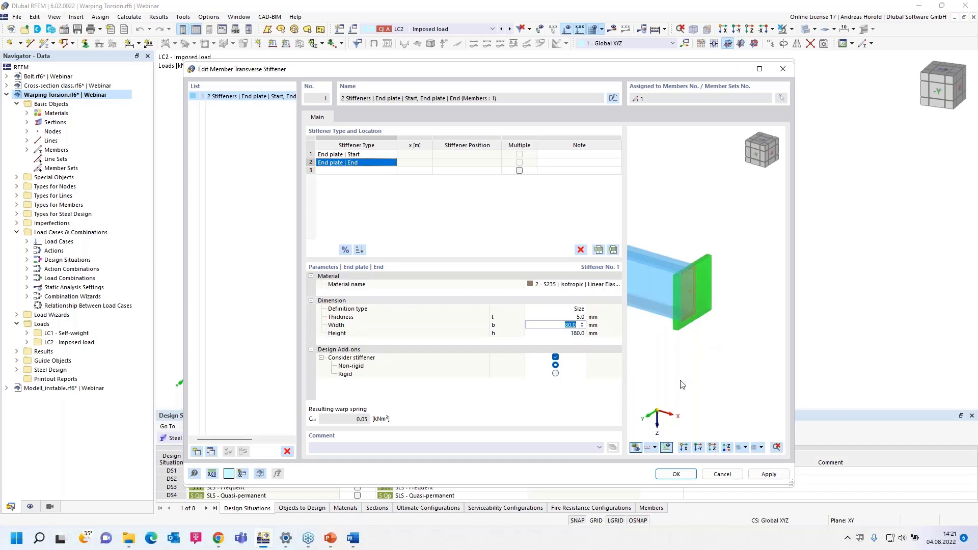
left_click(668, 476)
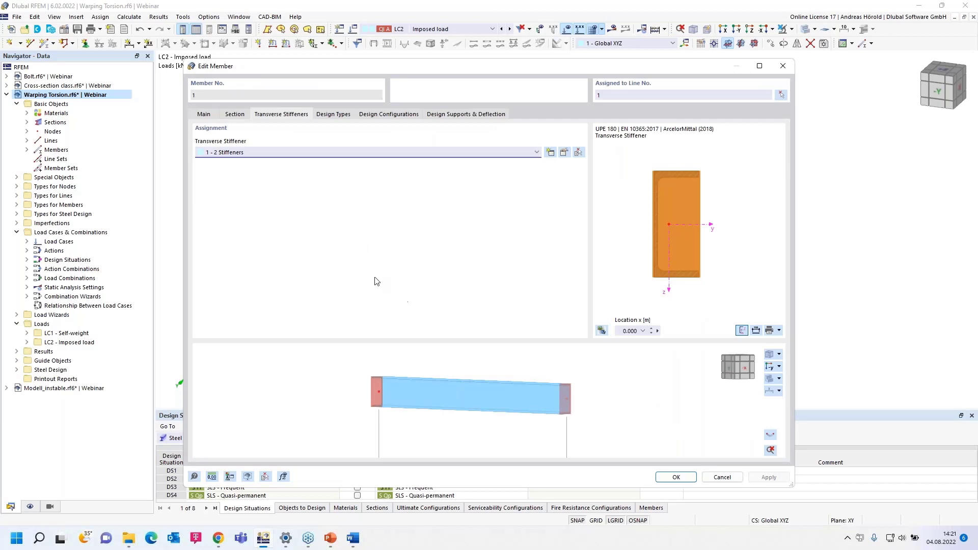
Review the member's design types, the Standard ultimate configuration, and the design supports and deflection settings
left_click(329, 115)
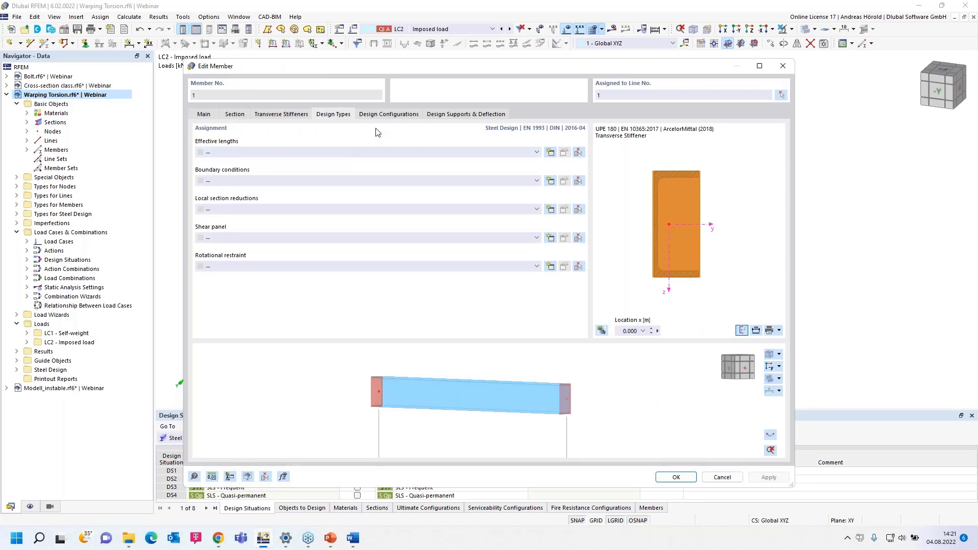
left_click(390, 116)
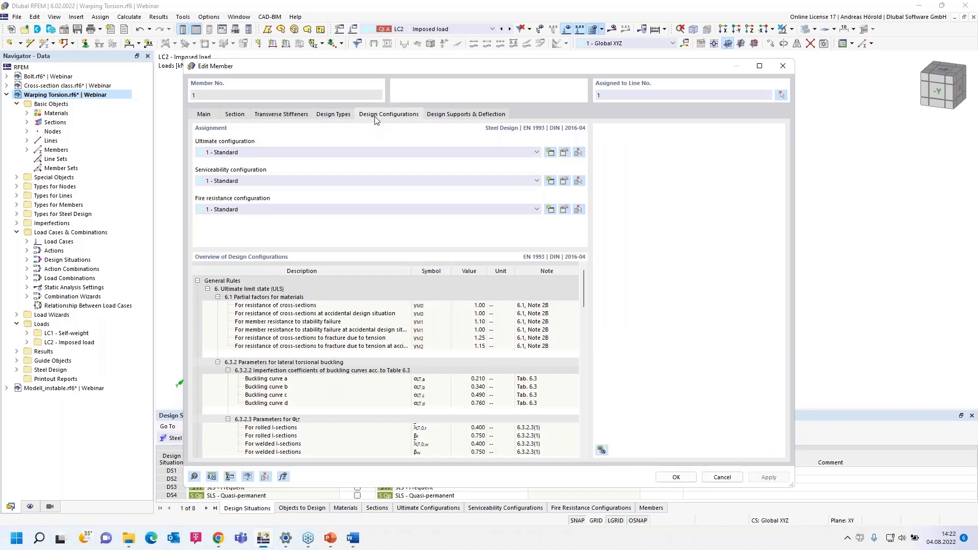
left_click(564, 153)
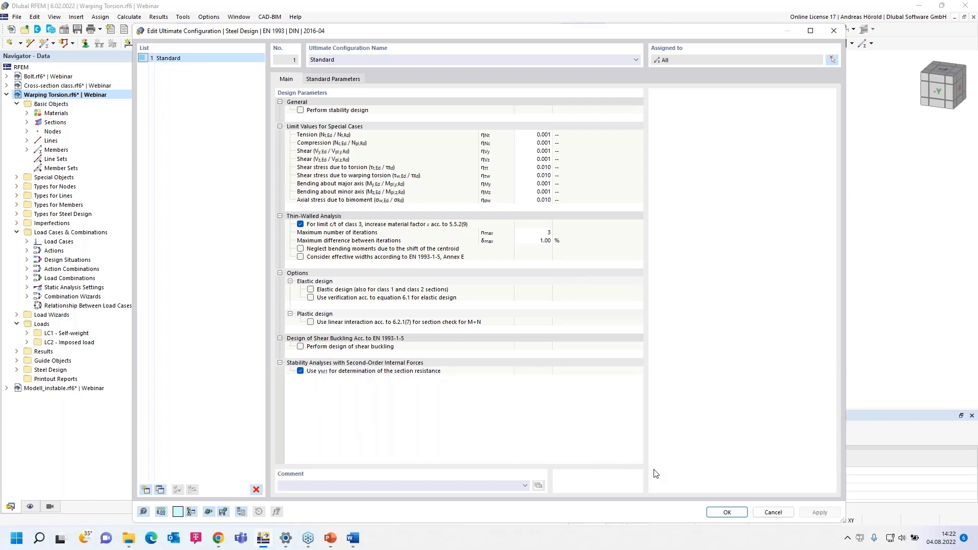
left_click(730, 512)
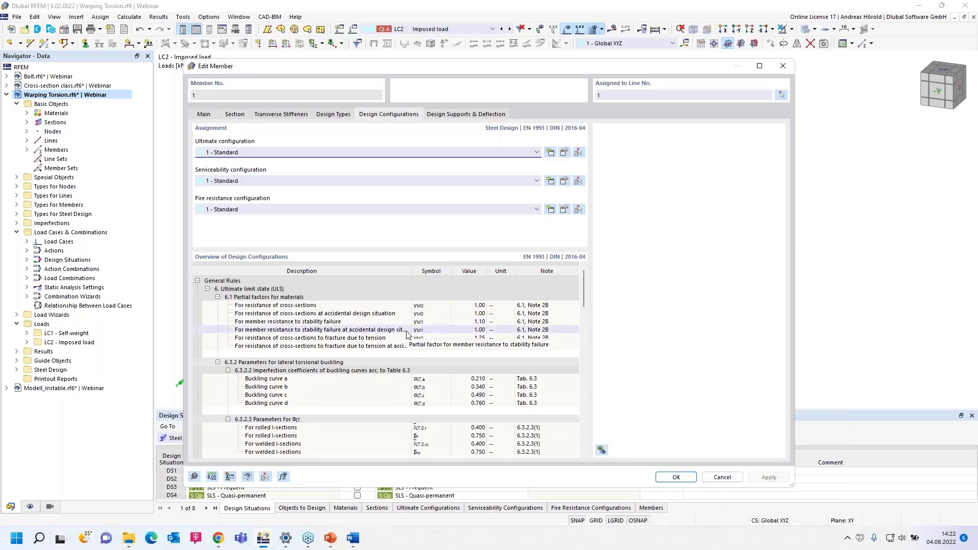
left_click(457, 117)
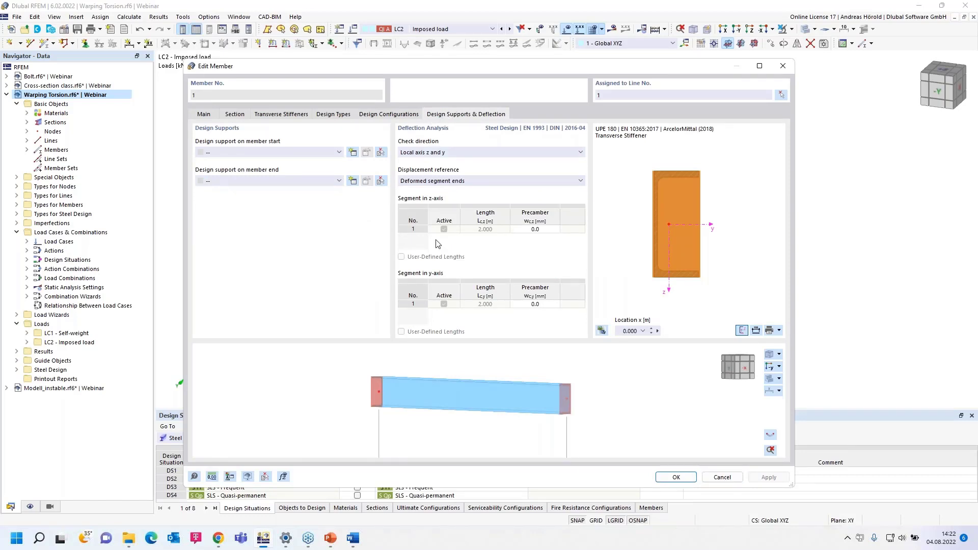
Check the warping stiffness option and section properties of the UPE 180 section assigned at the member start
left_click(232, 115)
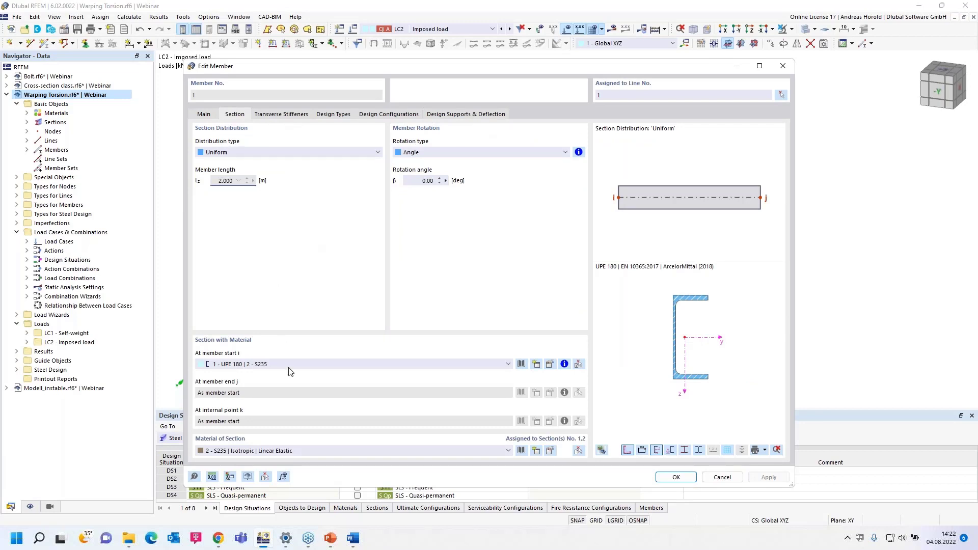
left_click(550, 365)
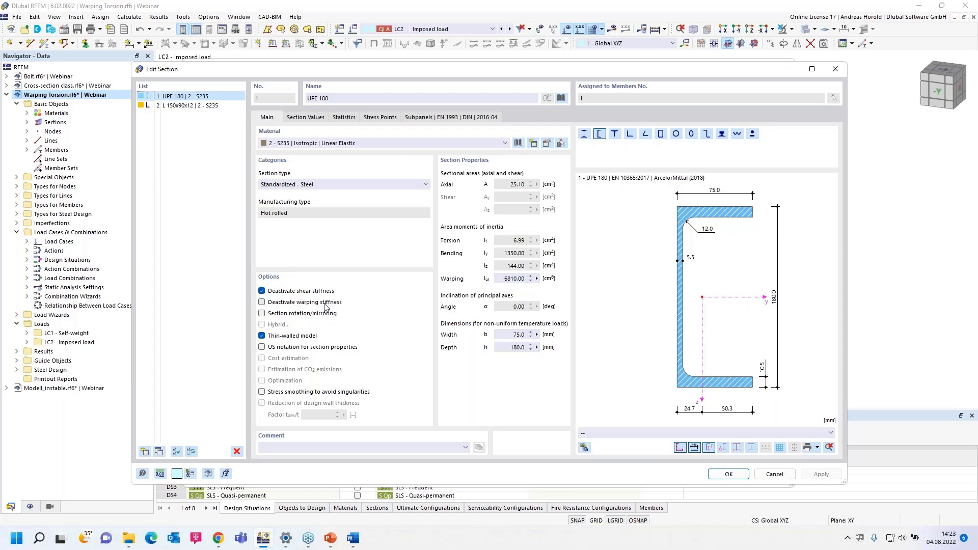
left_click(729, 475)
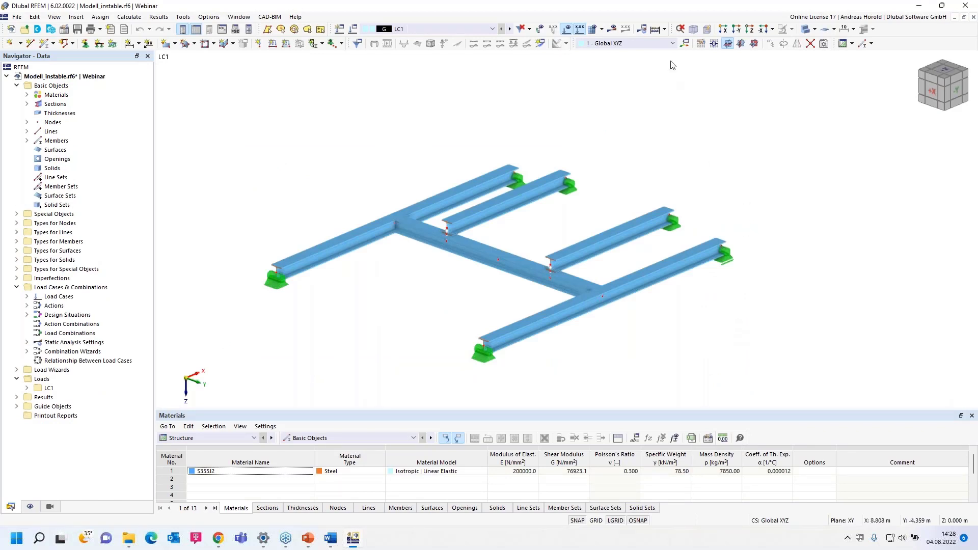
Run the calculation of load case LC1 in the Modell_instable model and display its errors and warnings
left_click(612, 31)
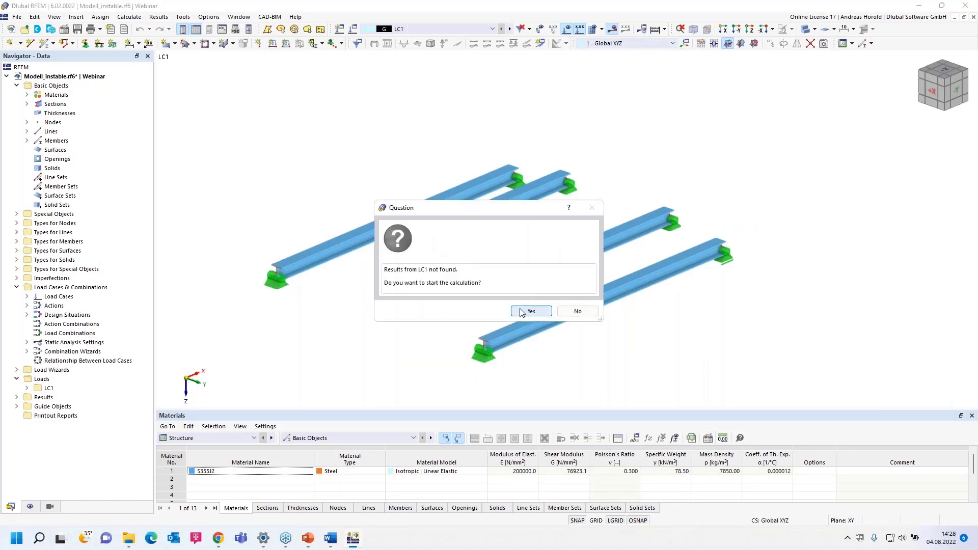
left_click(530, 312)
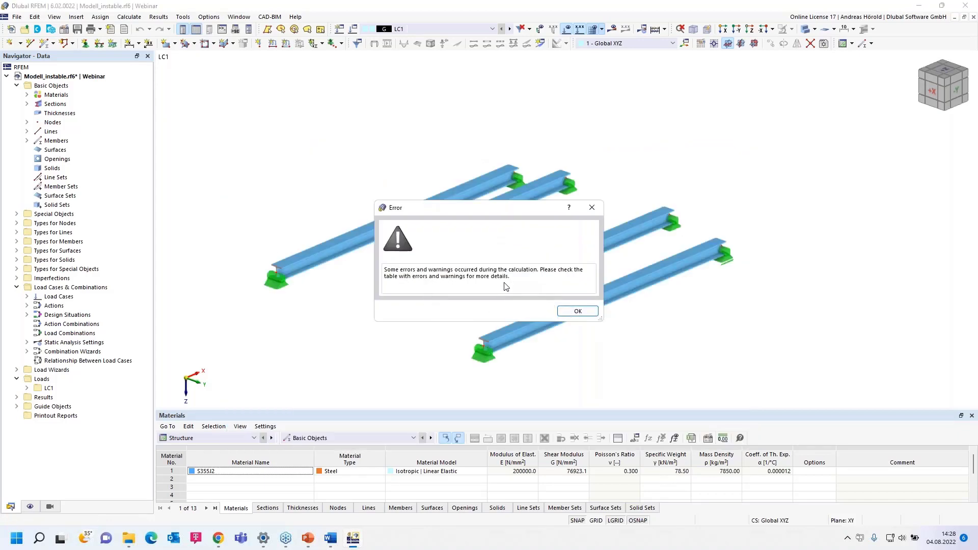
left_click(578, 312)
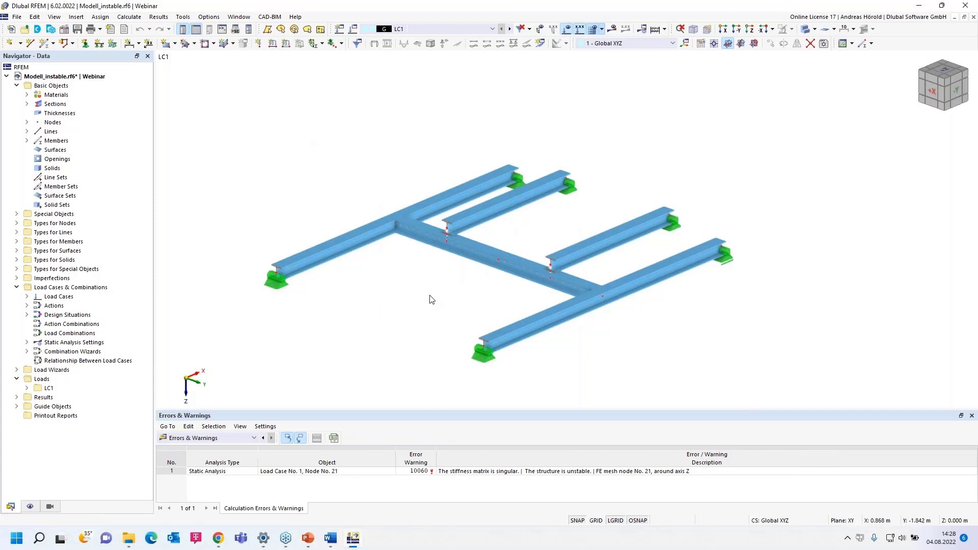
Display the beam structure as a wireframe model and inspect the short vertical connections between the beams
scroll(432, 299, "up", 3)
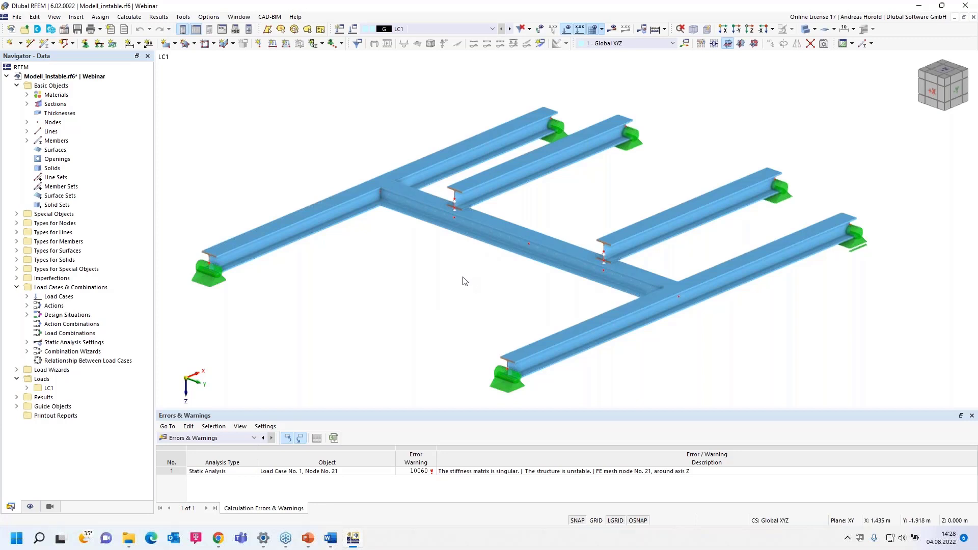
left_click(814, 29)
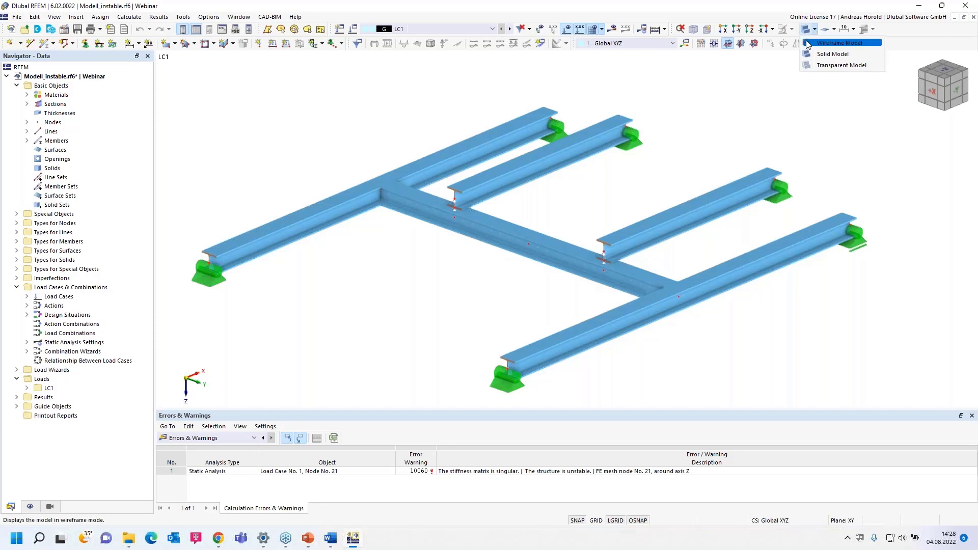
left_click(808, 44)
scroll(482, 300, "up", 4)
scroll(482, 301, "down", 1)
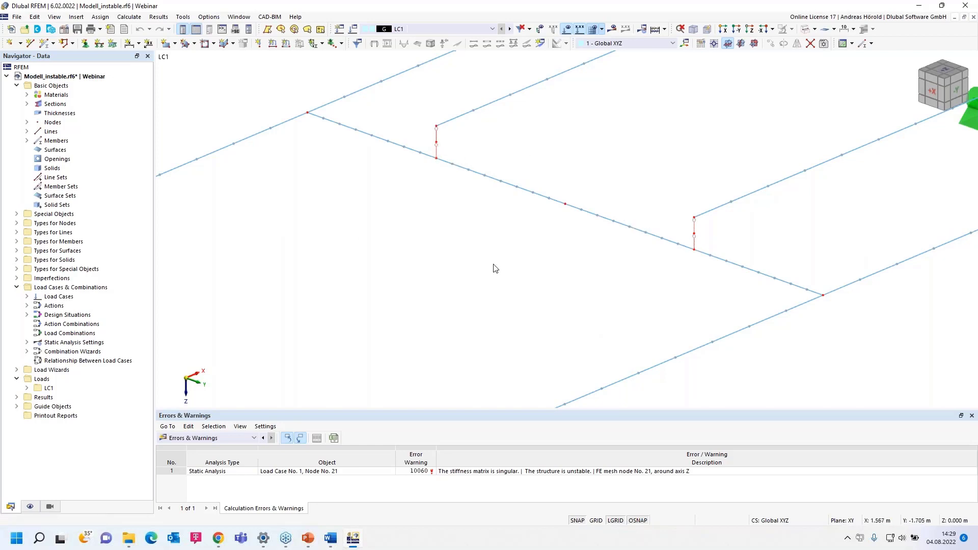
scroll(494, 269, "down", 3)
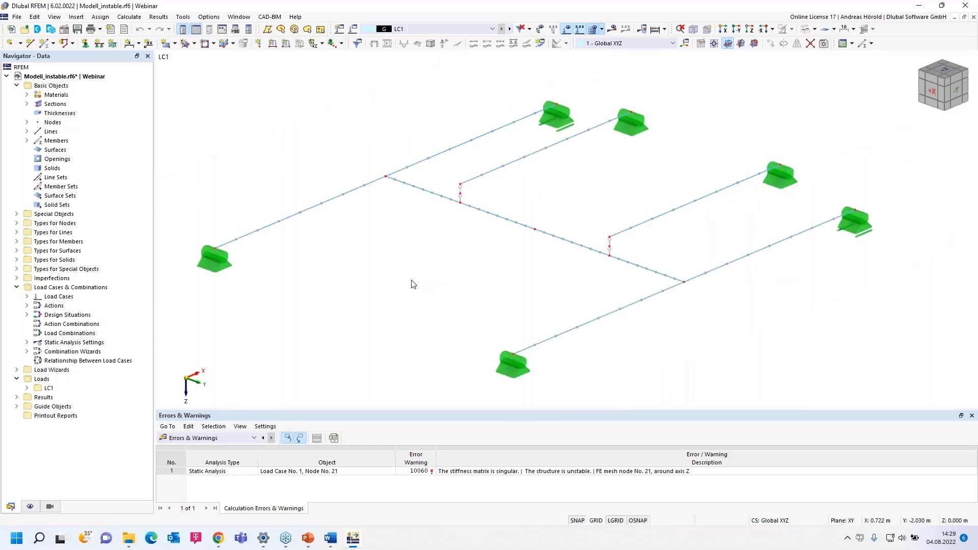
Activate the Structure Stability add-on in the base data of the Modell_instable model
left_click(65, 30)
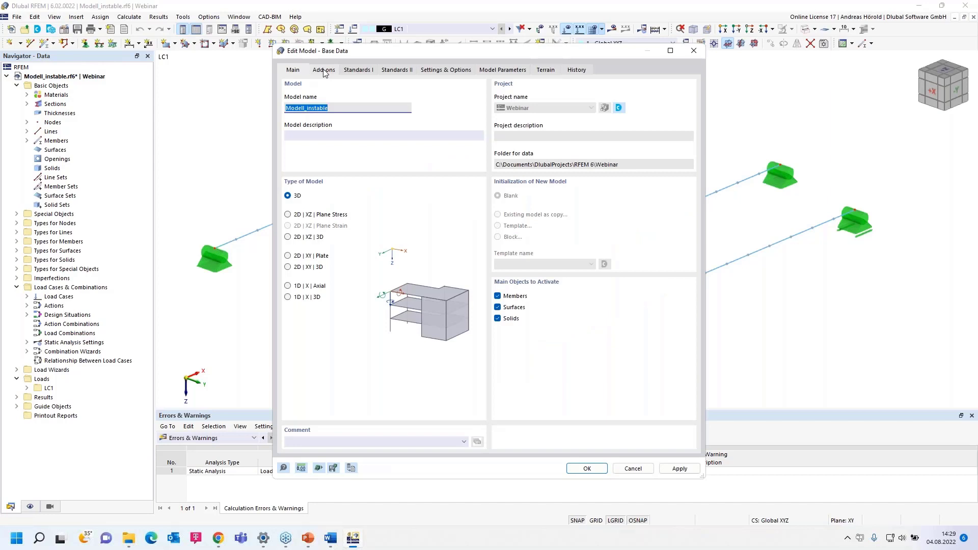
left_click(324, 72)
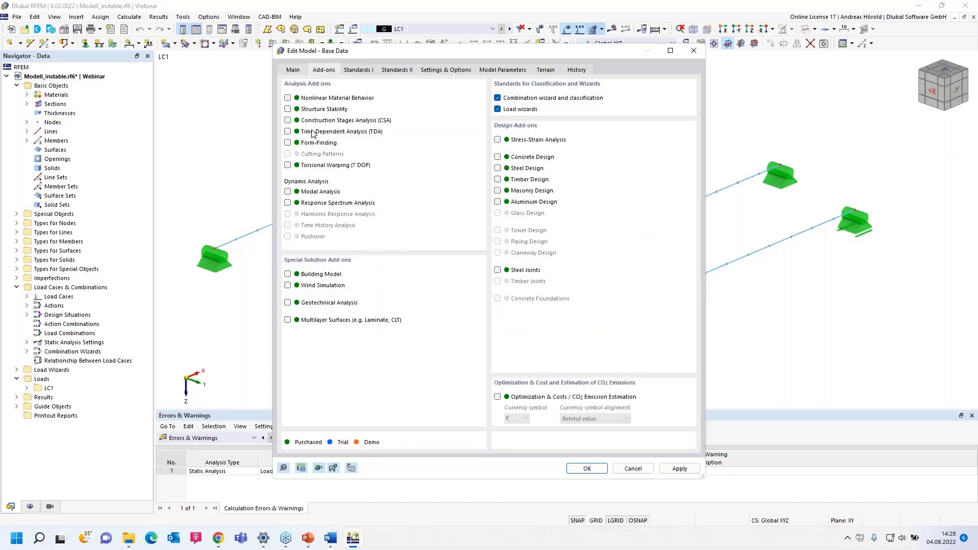
left_click(288, 109)
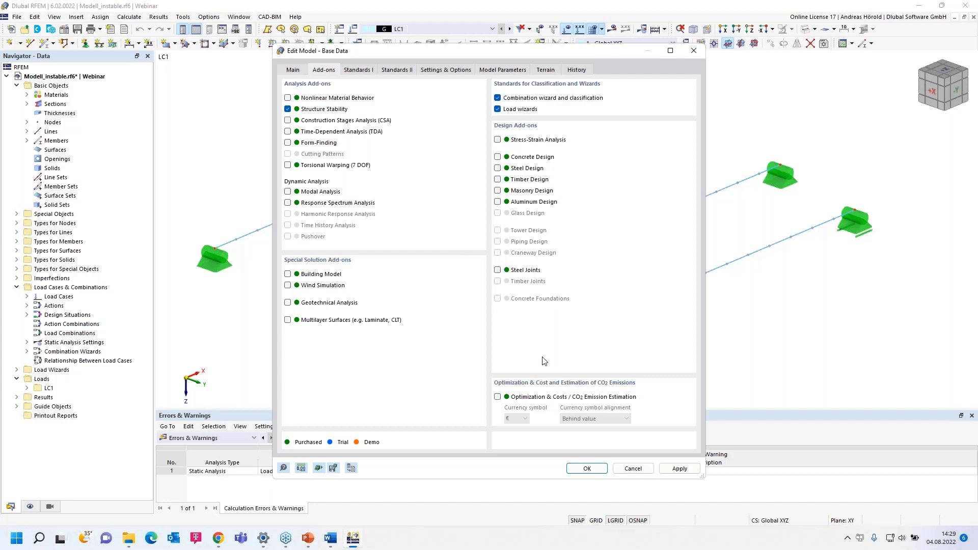
left_click(587, 469)
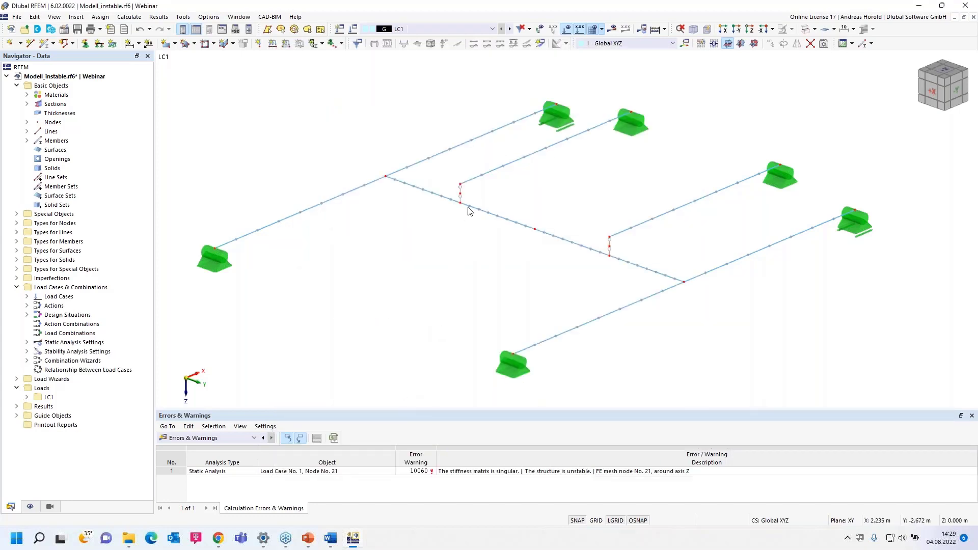
Enable the critical load calculation for LC1 and set ST1 to calculate without loading for instability check by mode shape
left_click(352, 31)
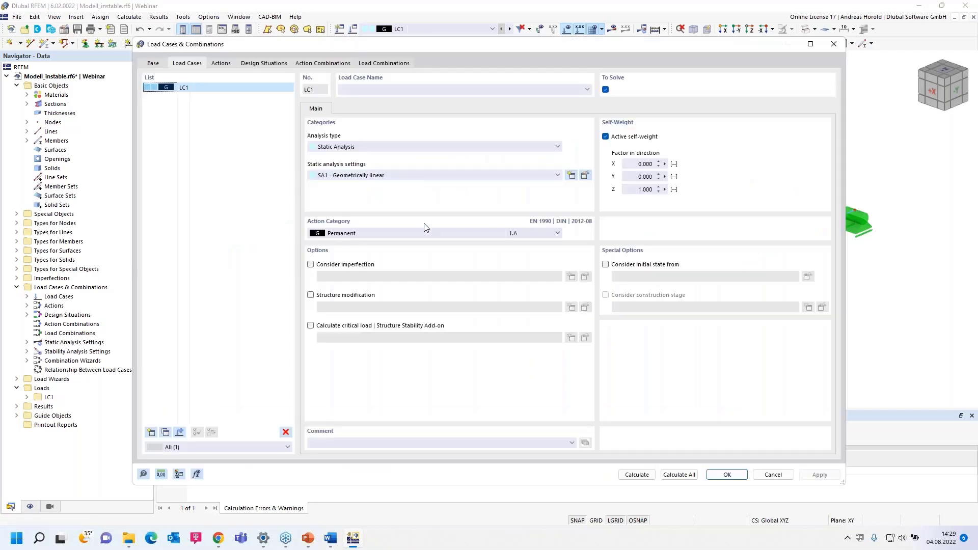
left_click(311, 326)
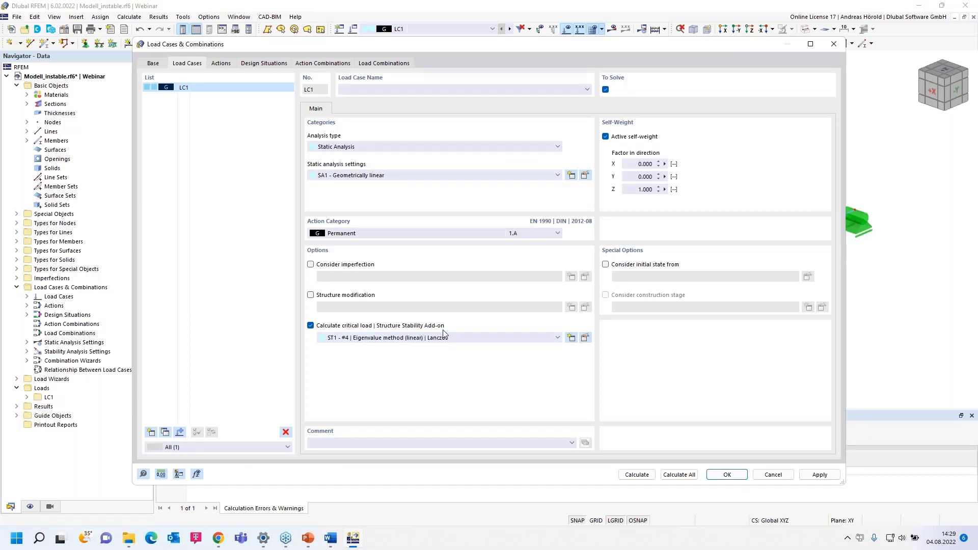
left_click(585, 339)
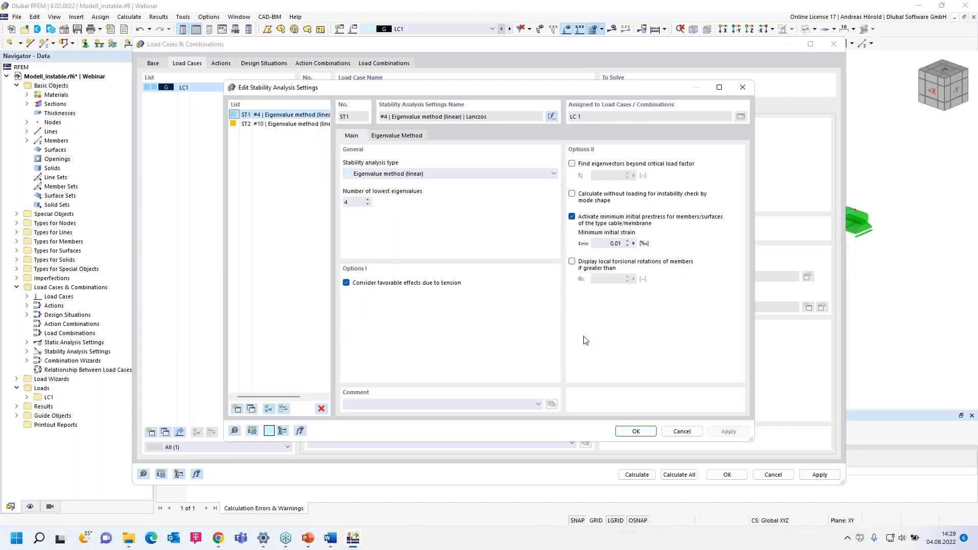
left_click(572, 194)
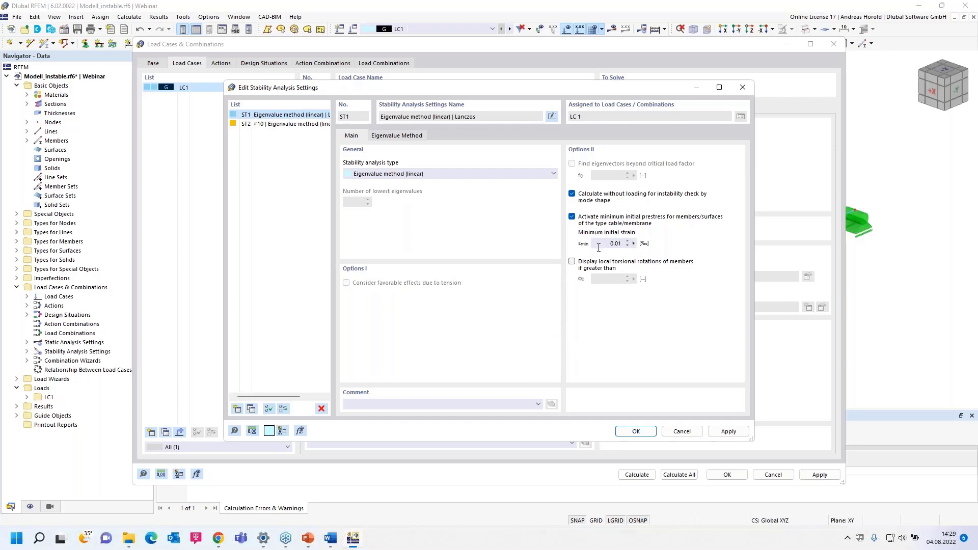
left_click(636, 431)
Calculate load case LC1 and examine the stability mode shape around the short vertical connections
left_click(637, 475)
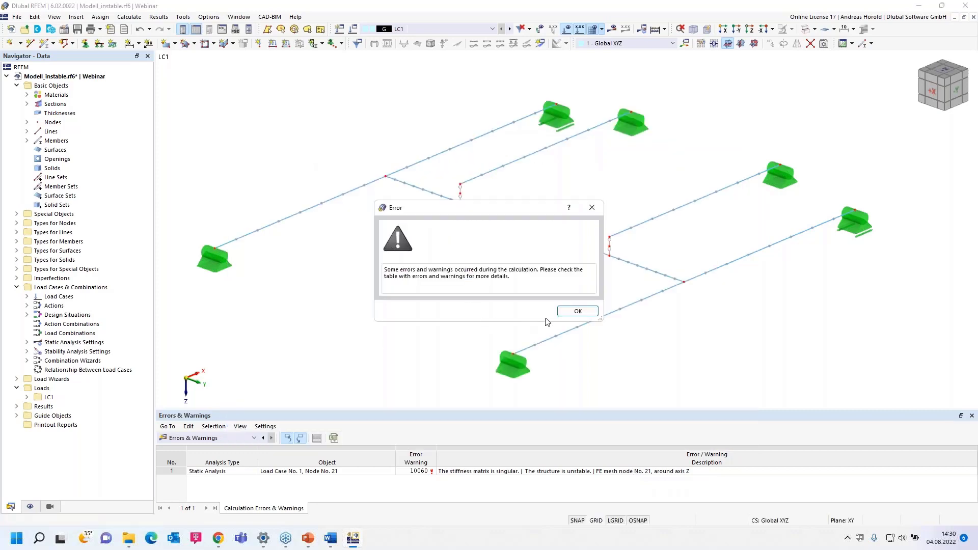
left_click(570, 313)
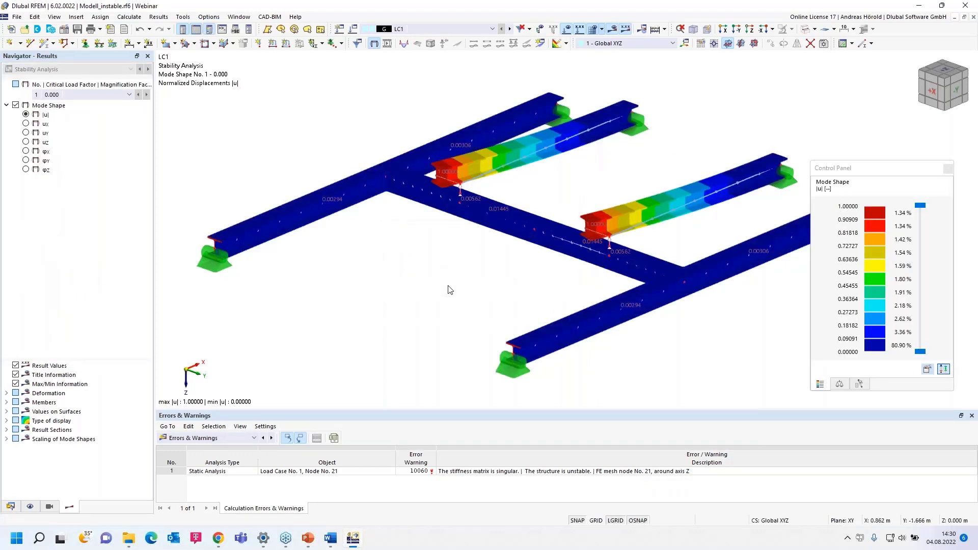
middle_click_drag(434, 290, 474, 278, "ctrl")
scroll(474, 278, "up", 5)
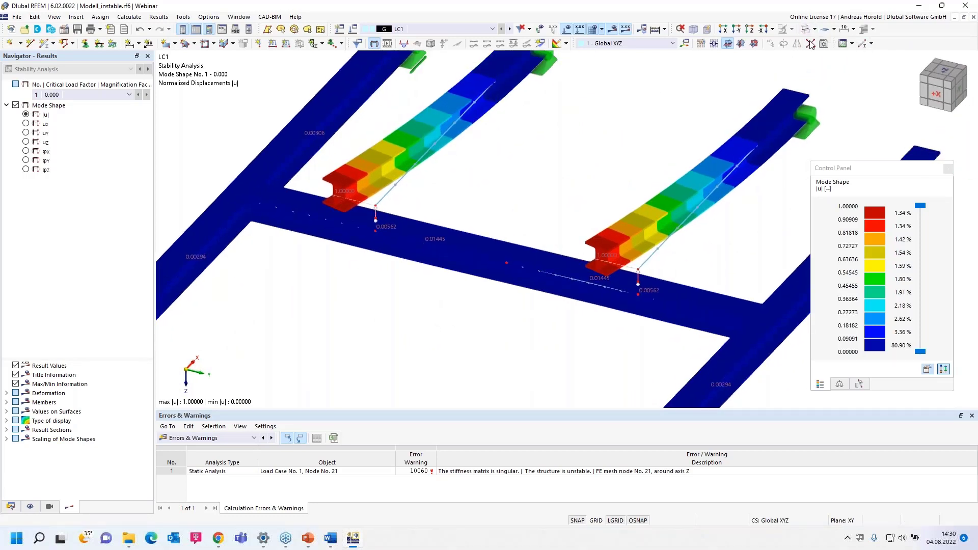
Delete the middle nodes of both short vertical connections, merging the joined lines and members
left_click(612, 29)
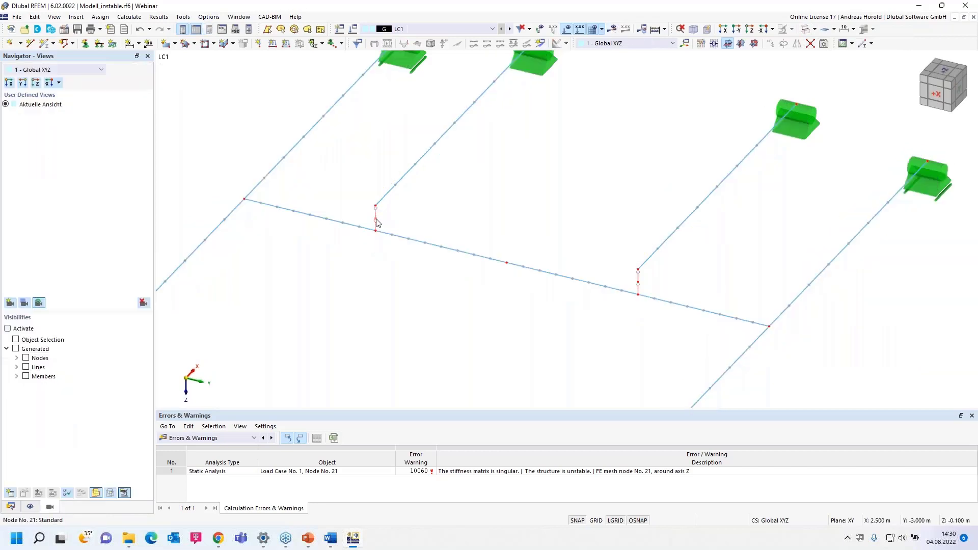
right_click(639, 284)
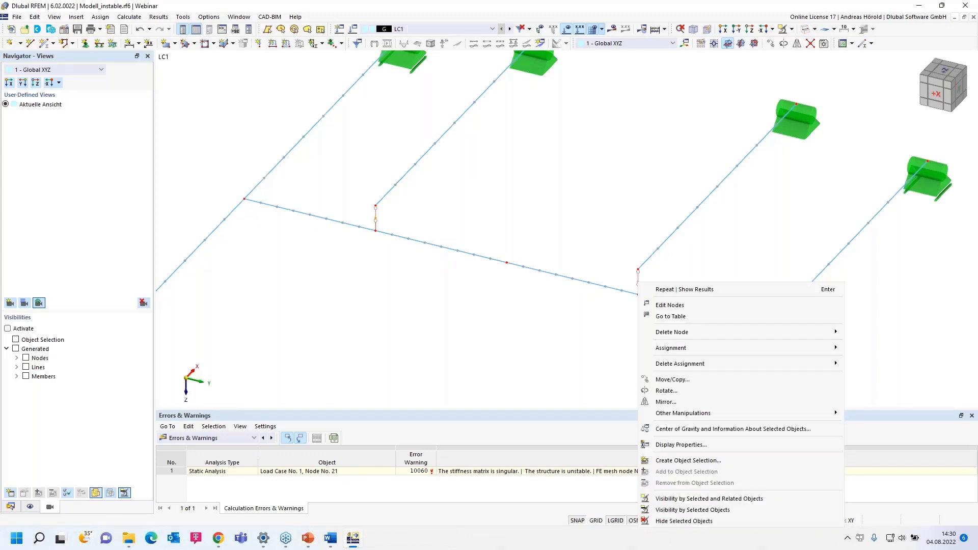
mouse_move(679, 335)
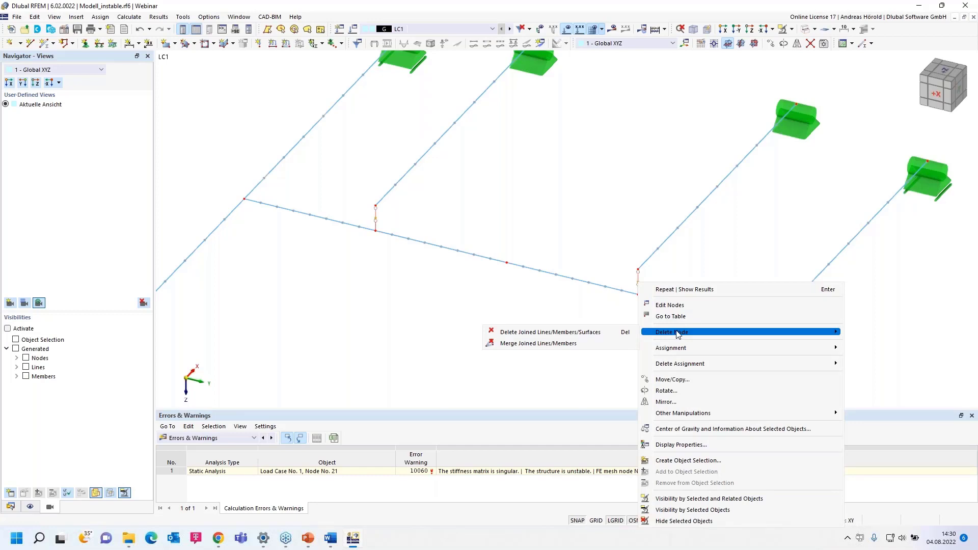
left_click(576, 345)
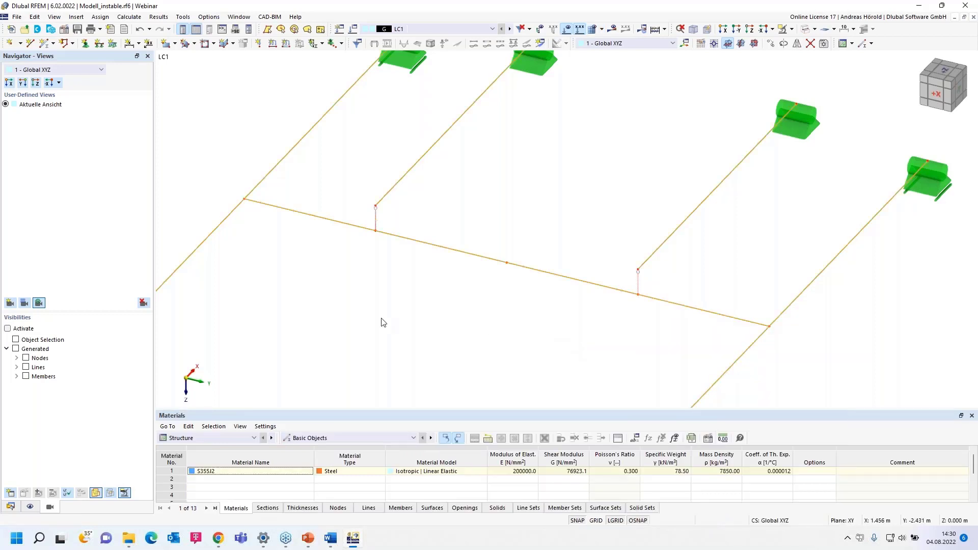
Turn off the critical load calculation for LC1 and calculate its static analysis to view the global deformations
scroll(388, 319, "down", 5)
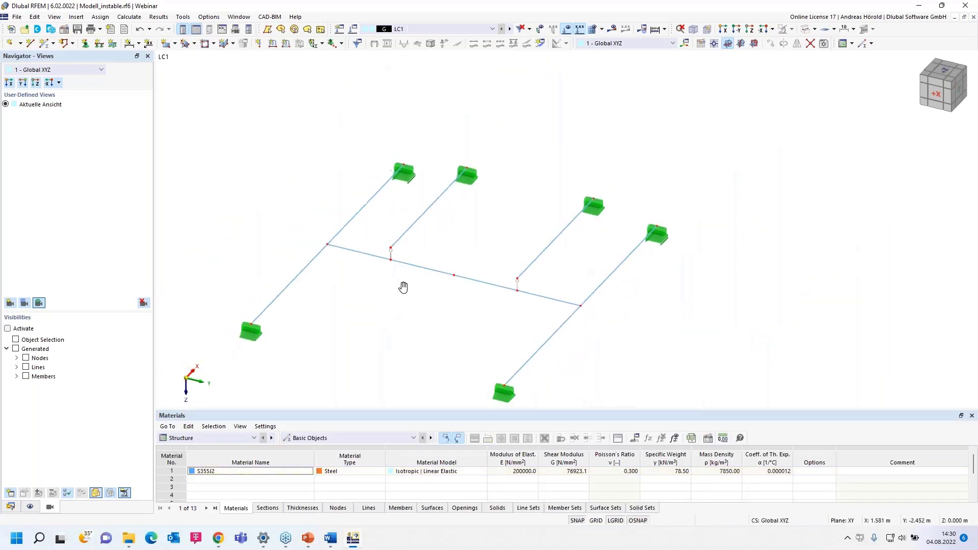
left_click(355, 32)
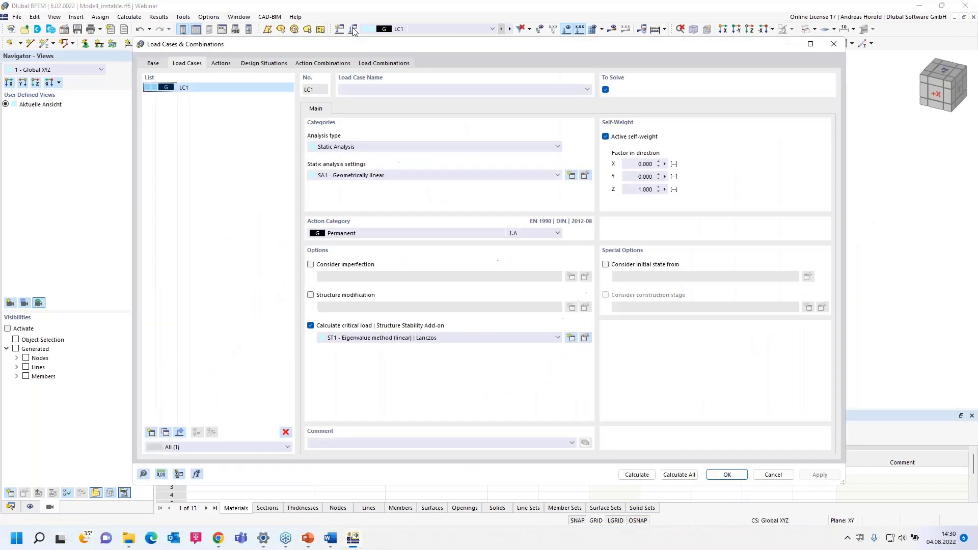
left_click(310, 326)
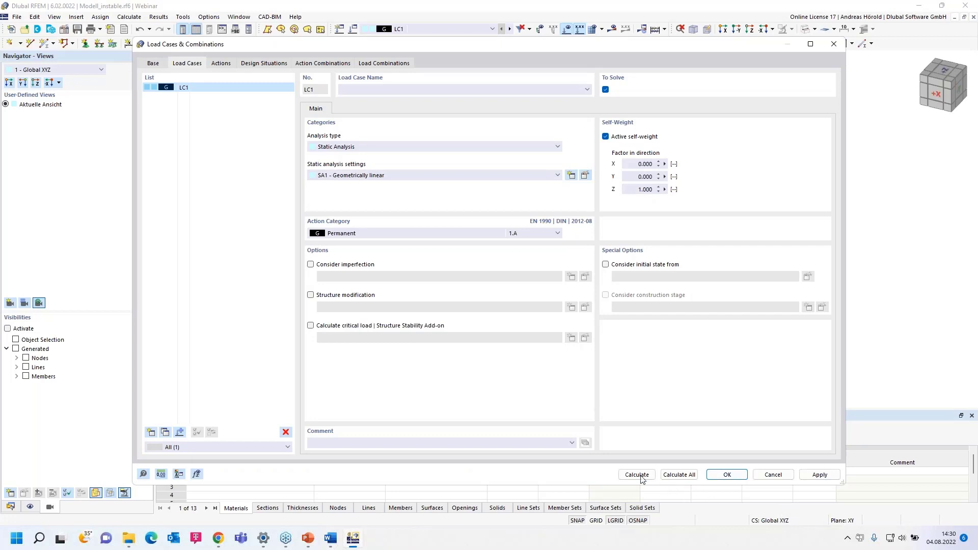
left_click(637, 475)
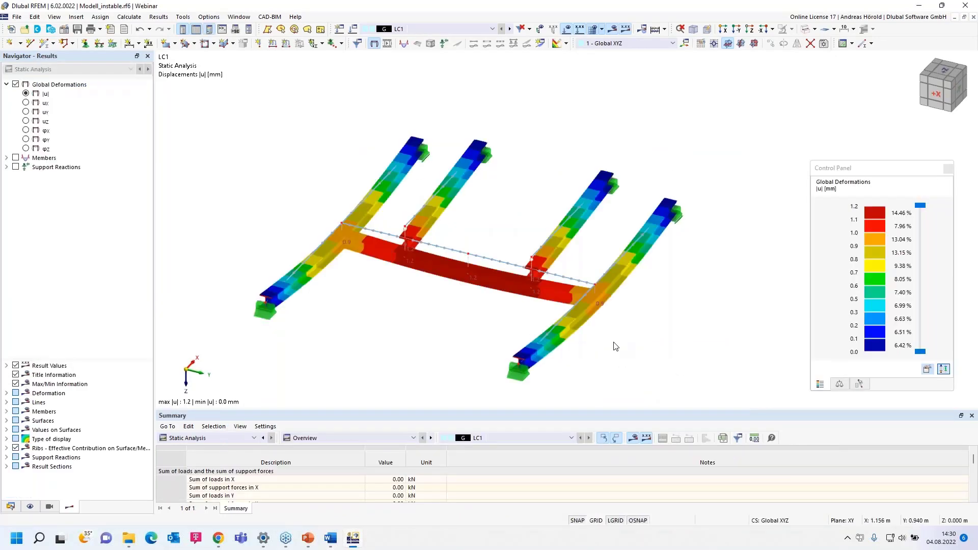
middle_click_drag(616, 348, 614, 313, "ctrl")
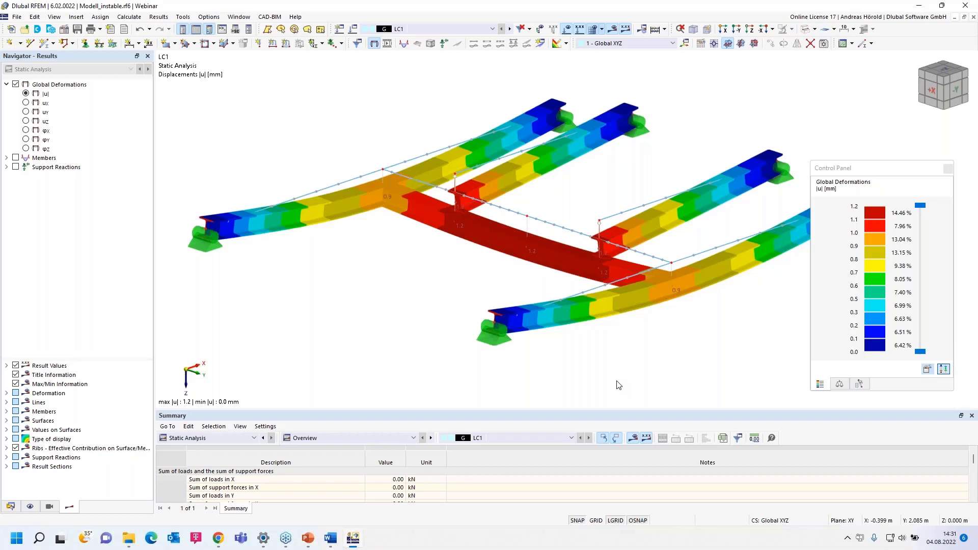
In the print setup of a printout report, set the first line of the header's main text to "Dlubal Software GmbH"
left_click(111, 31)
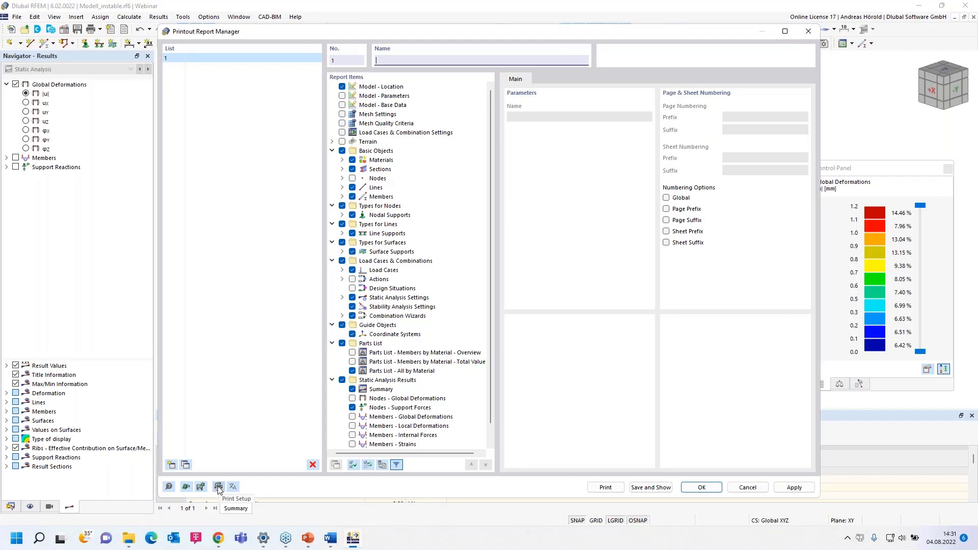
left_click(218, 487)
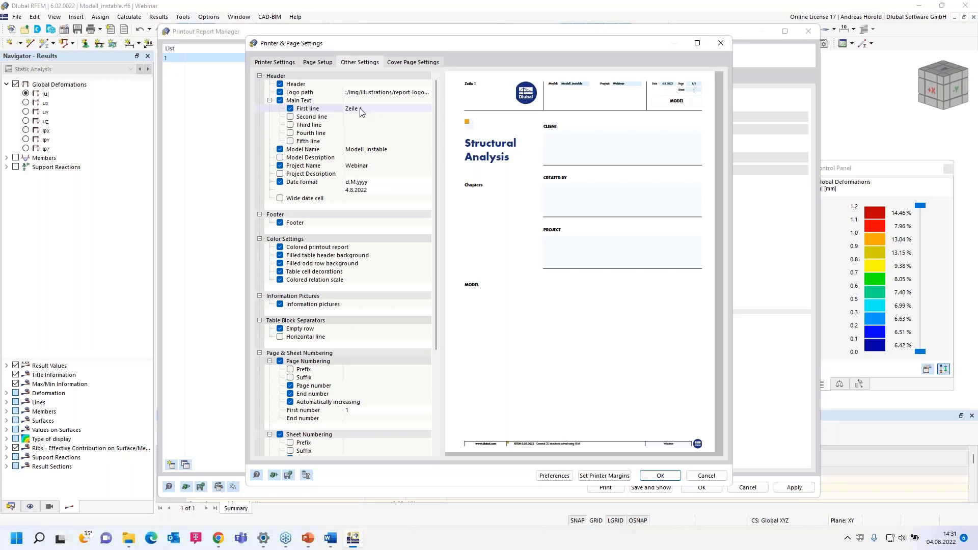
scroll(360, 330, "down", 5)
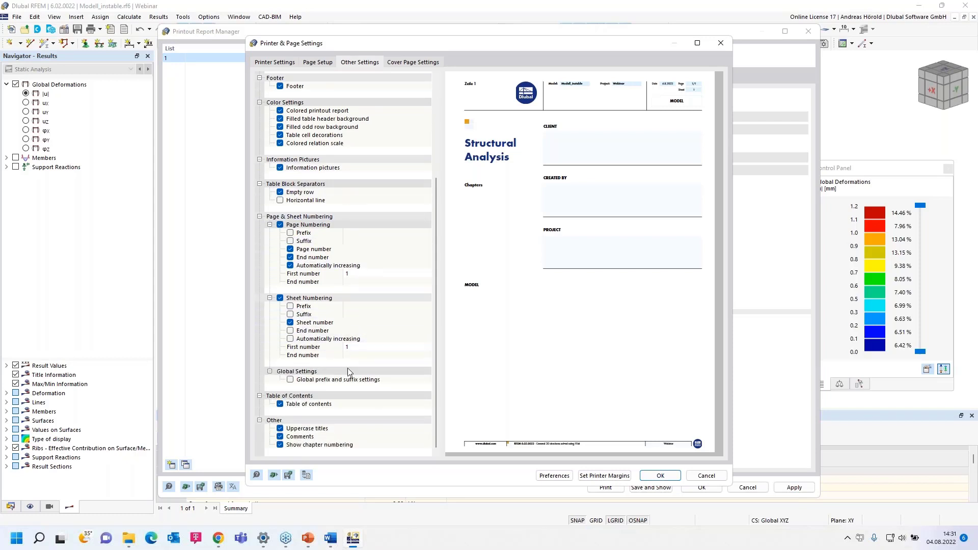
scroll(349, 363, "up", 5)
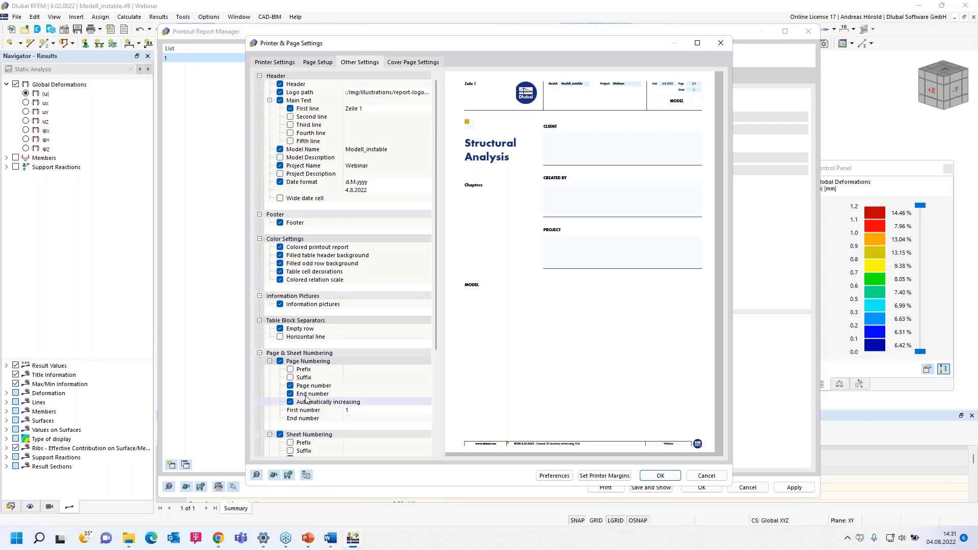
left_click(358, 108)
type("Dlubal Software GmbH")
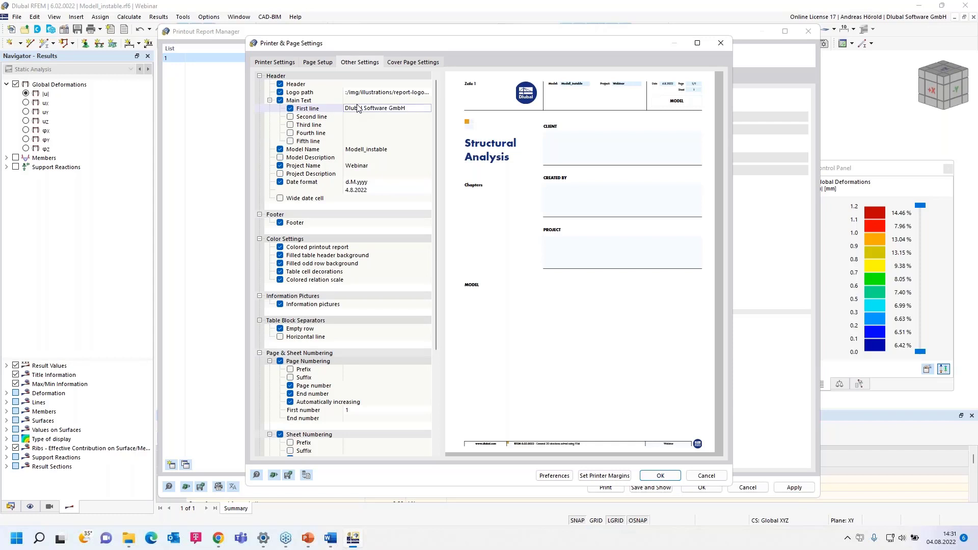
Enable the second and third header lines and enter the company's street address and its postcode and town, leaving the fourth line off
left_click(360, 117)
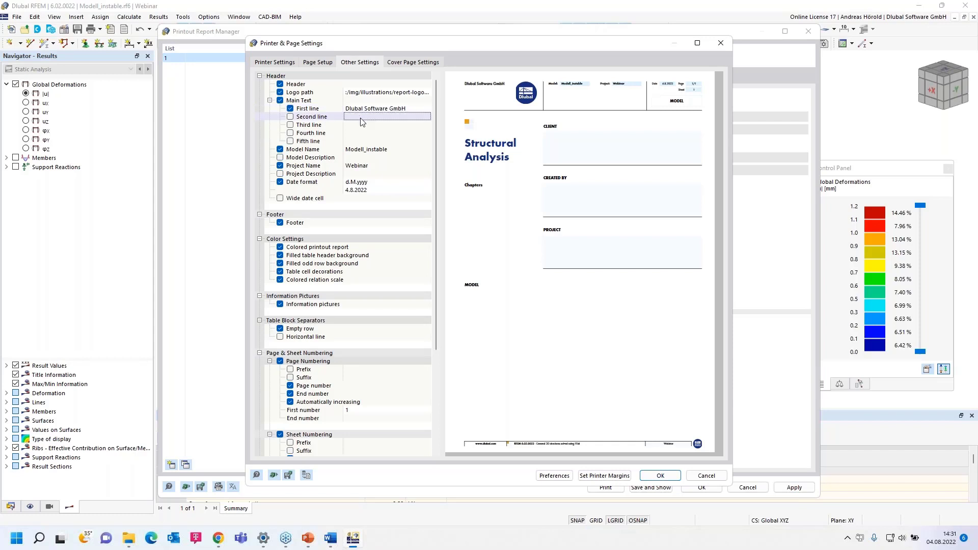
left_click(290, 117)
left_click(291, 125)
left_click(364, 117)
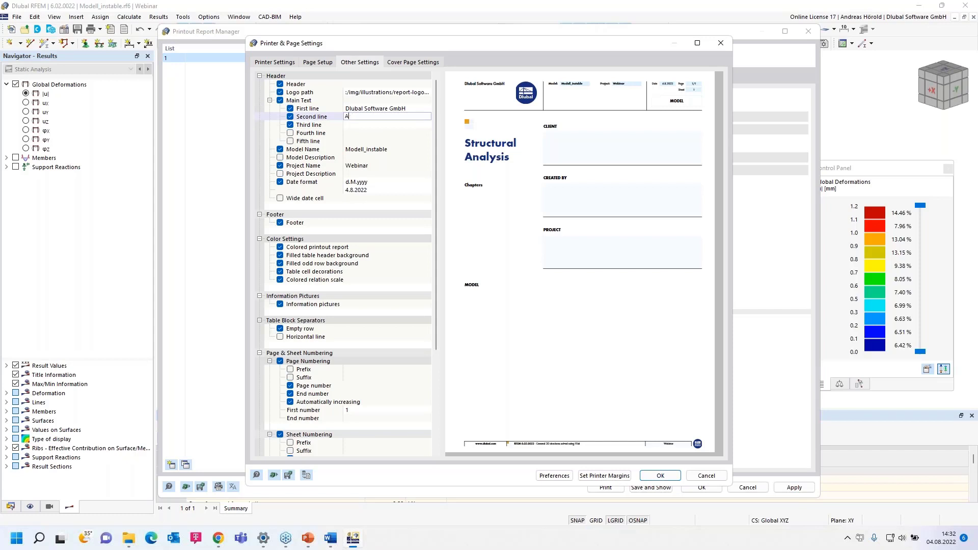
type("Am Zellweg 2")
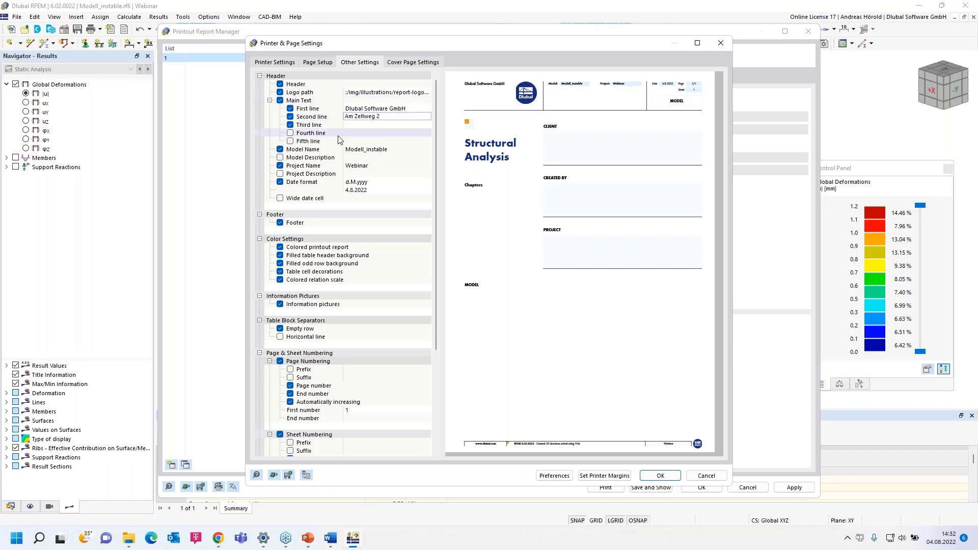
left_click(362, 126)
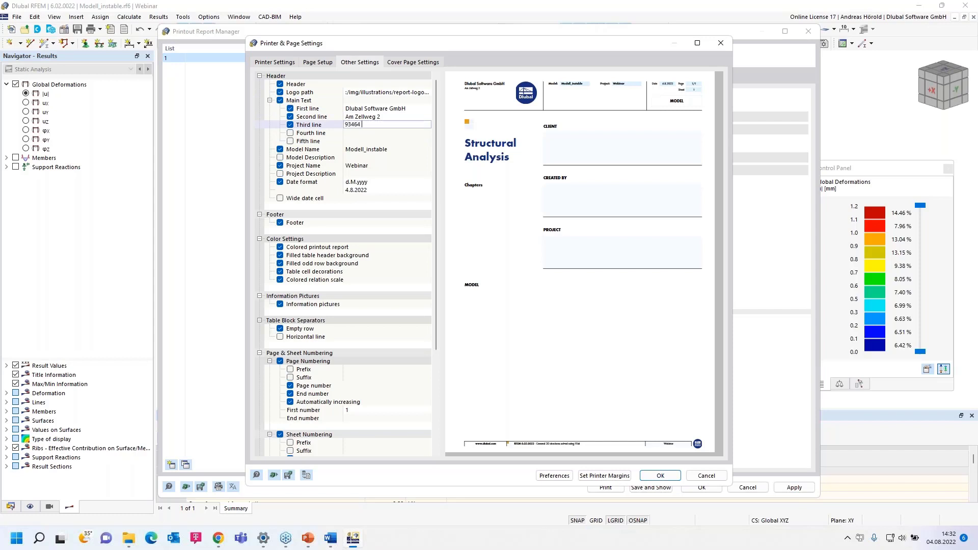
type("93464 Tiefenbach")
left_click(290, 133)
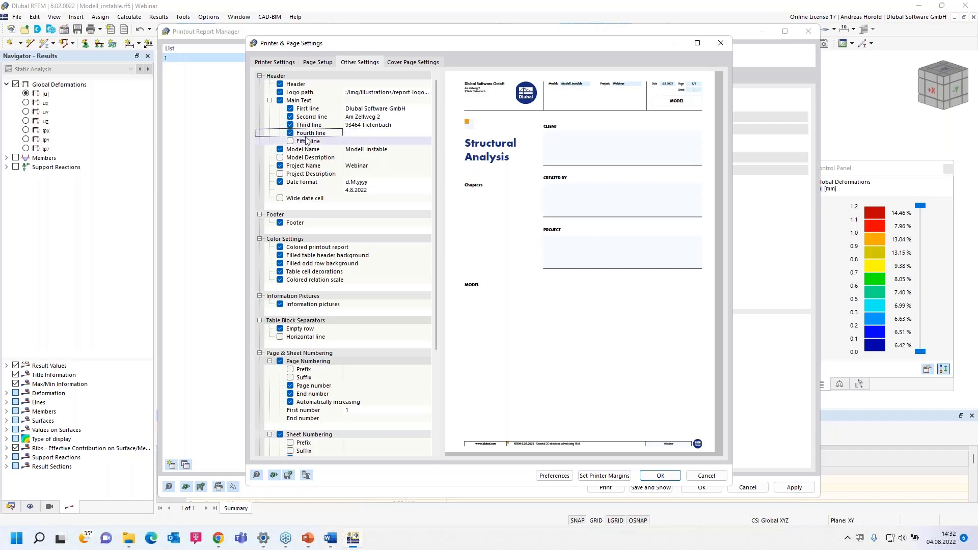
left_click(290, 133)
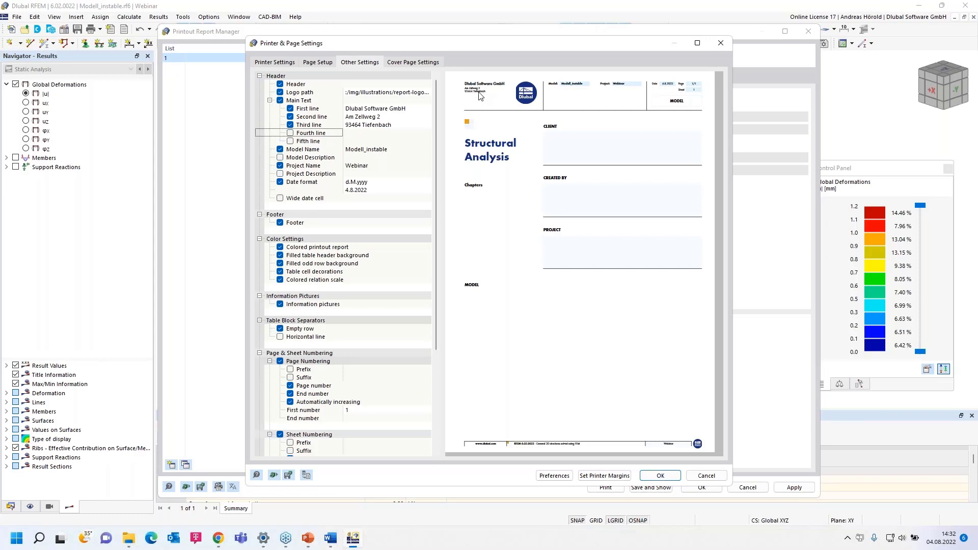
Review the page settings templates, including the grayed and toner-saving Dlubal standards, without applying one
left_click(273, 473)
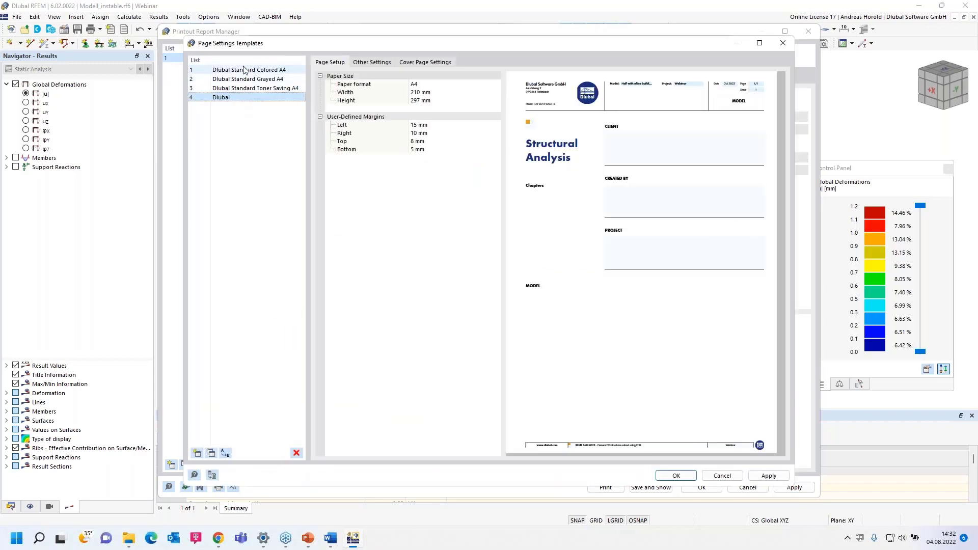
key("Up")
key("Up")
key("Up")
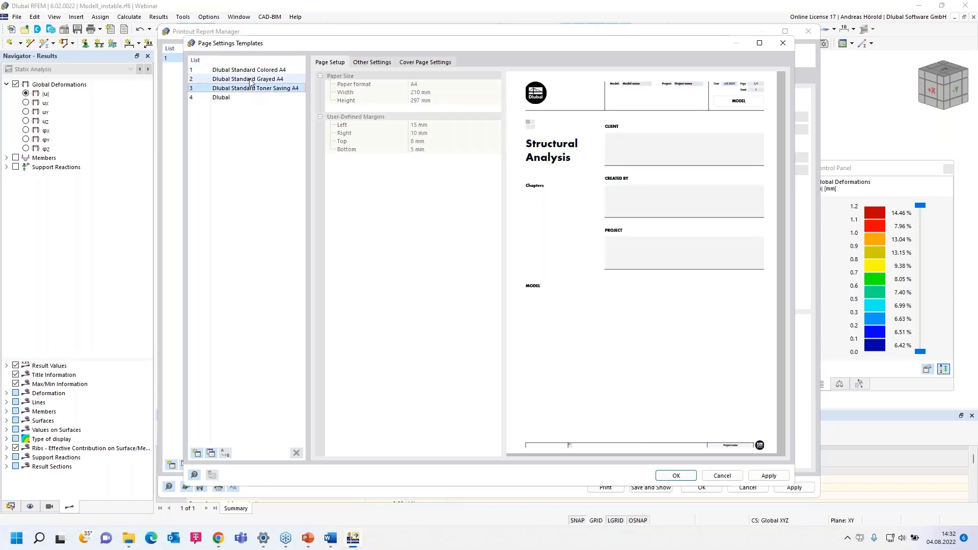
left_click(249, 90)
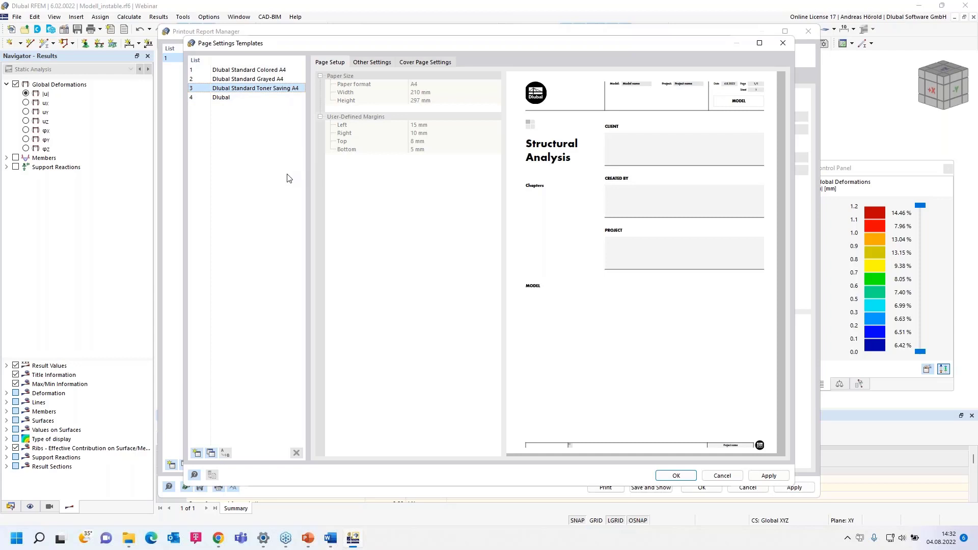
left_click(724, 477)
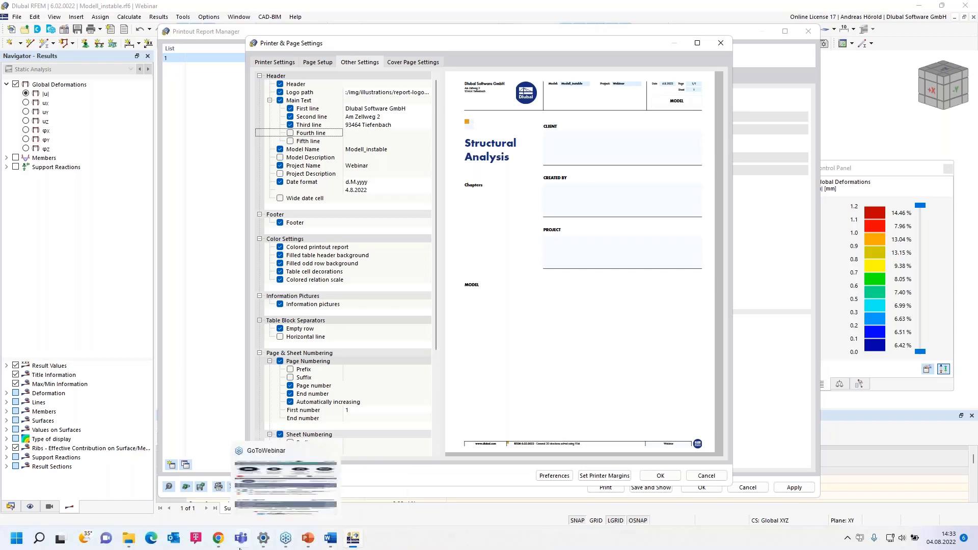
Switch to Chrome and open the Webinars overview from the events section of the Dlubal website
left_click(218, 539)
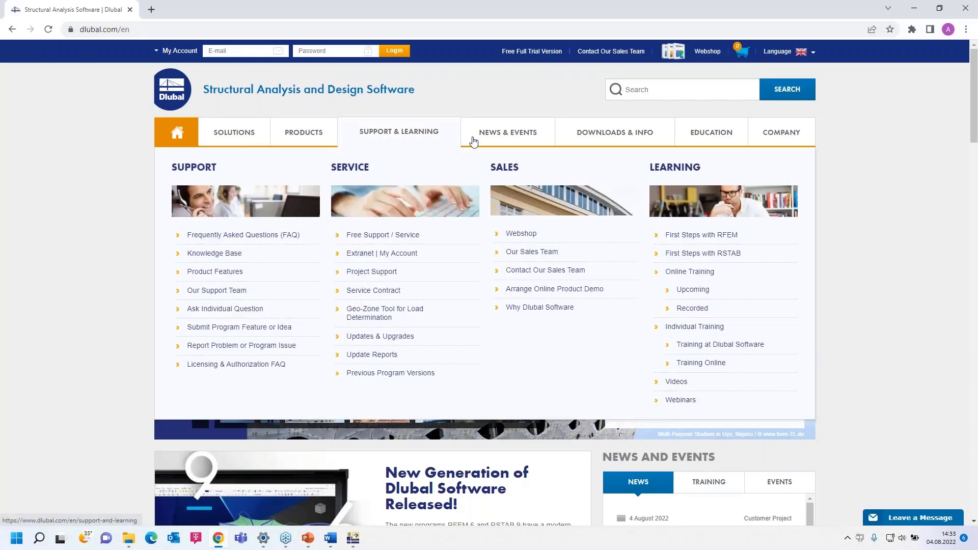
mouse_move(518, 132)
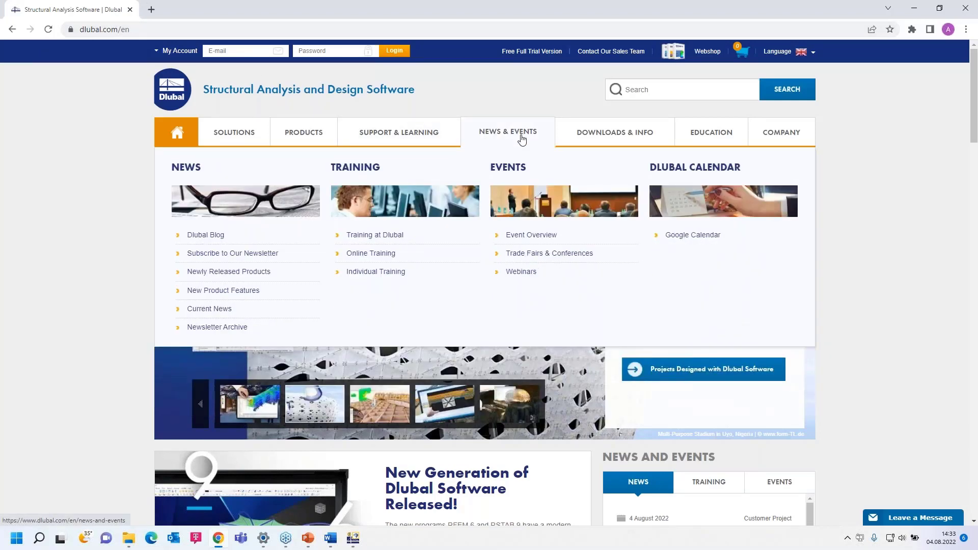
left_click(521, 272)
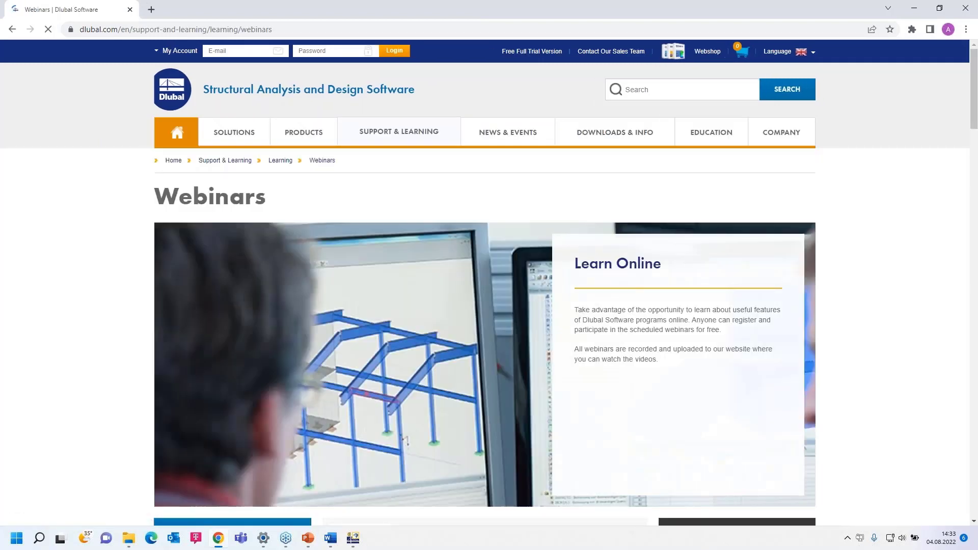
Look through the listed webinars and open "Most Frequently Asked Questions Answered by Dlubal's Support Team | August 2022"
scroll(484, 281, "down", 4)
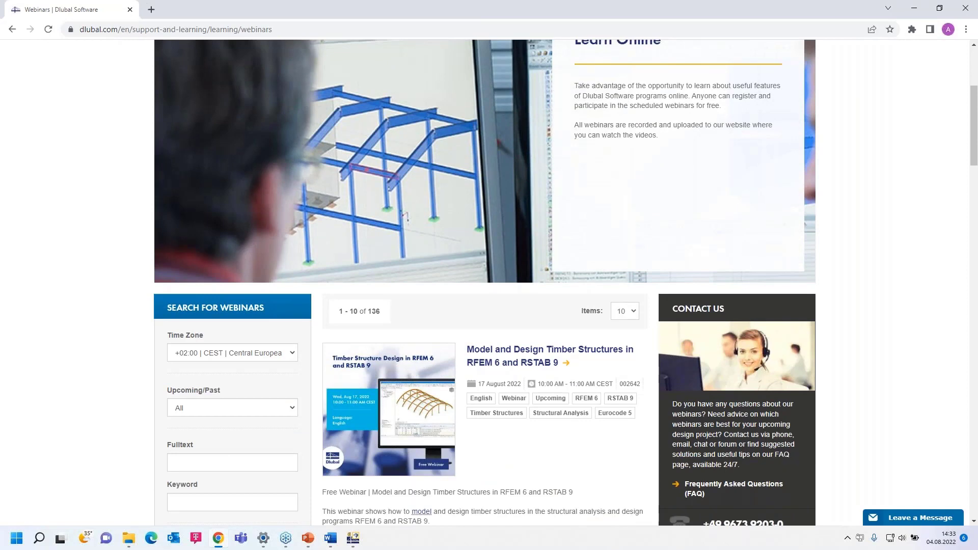
scroll(406, 216, "down", 6)
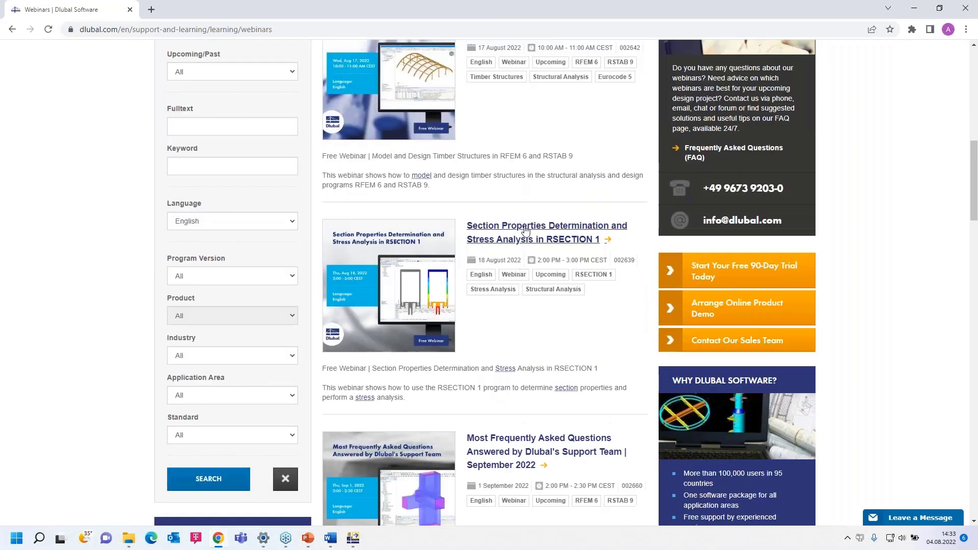
scroll(538, 187, "up", 3)
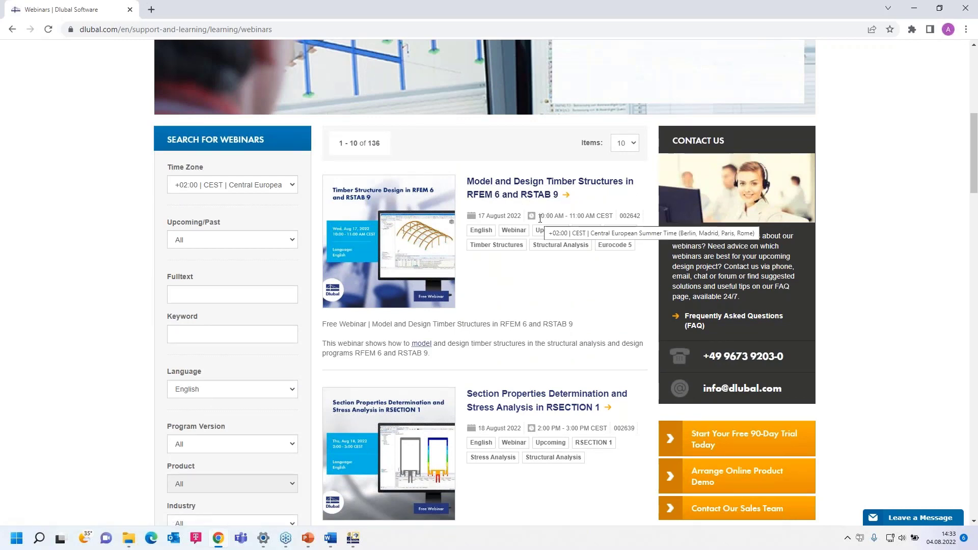
scroll(541, 218, "down", 1)
scroll(540, 219, "down", 6)
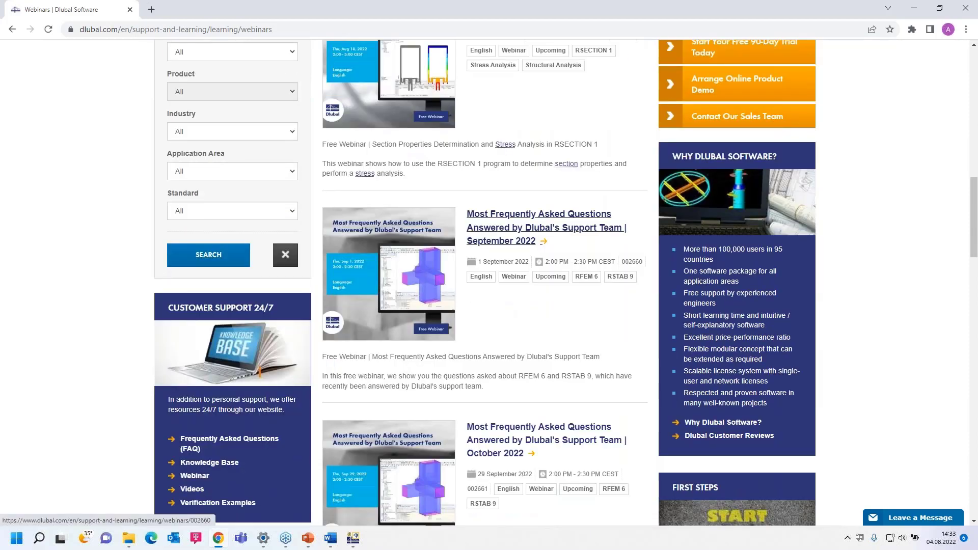
scroll(485, 152, "down", 4)
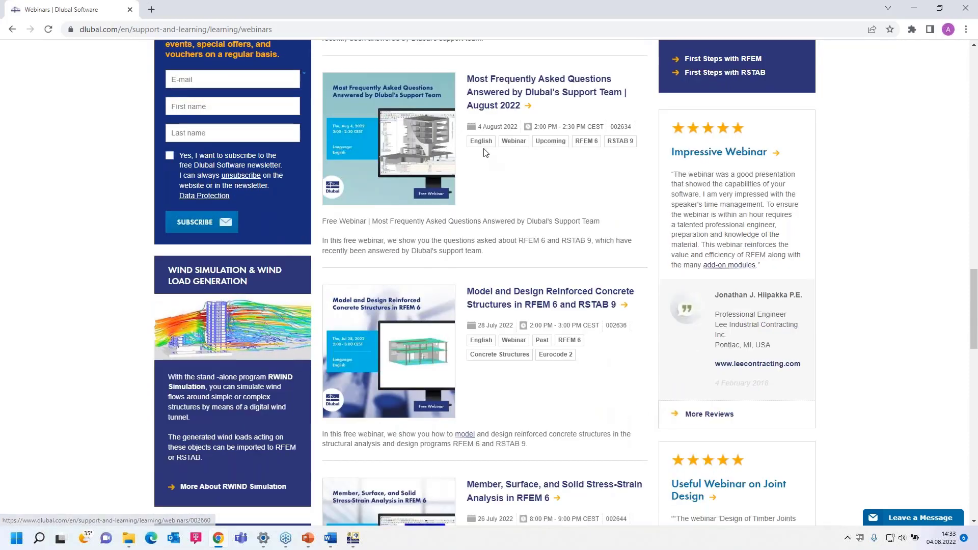
left_click(489, 83)
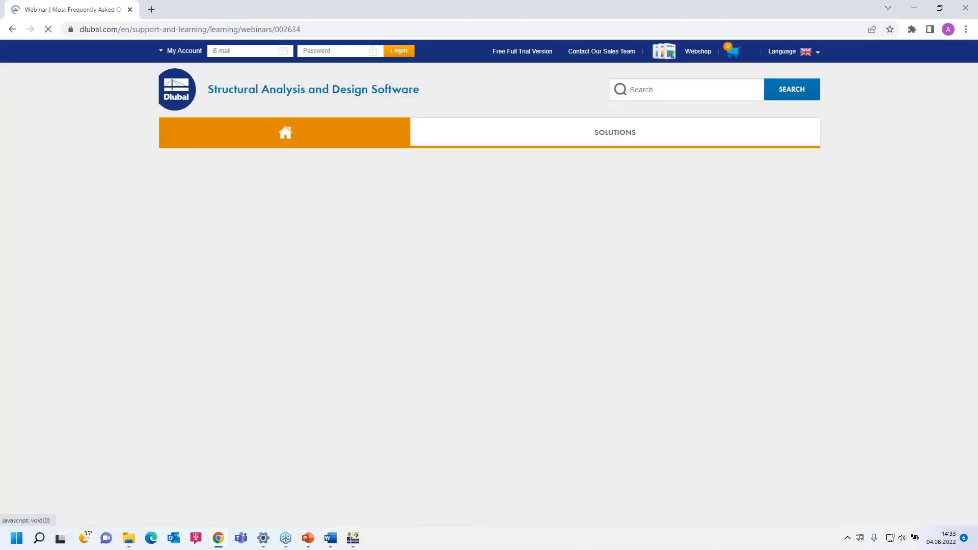
Examine the August 2022 webinar page, including its presentation slides download and the Models to Download section
scroll(486, 309, "down", 5)
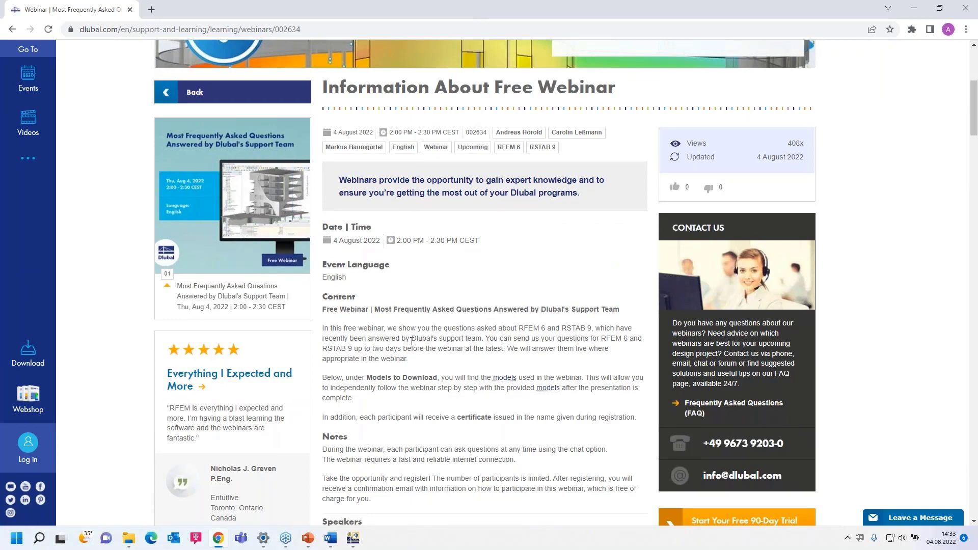
scroll(432, 324, "down", 4)
scroll(853, 247, "down", 15)
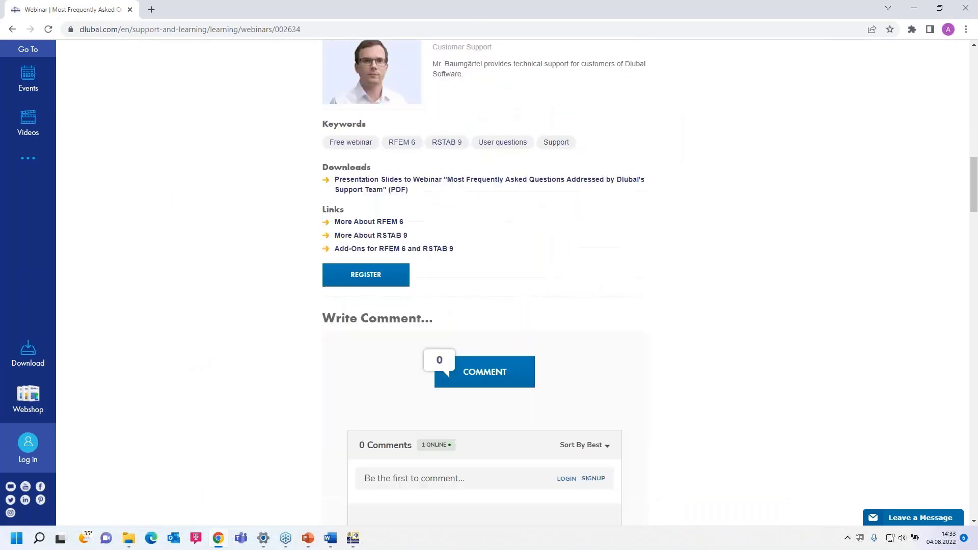
scroll(436, 325, "down", 10)
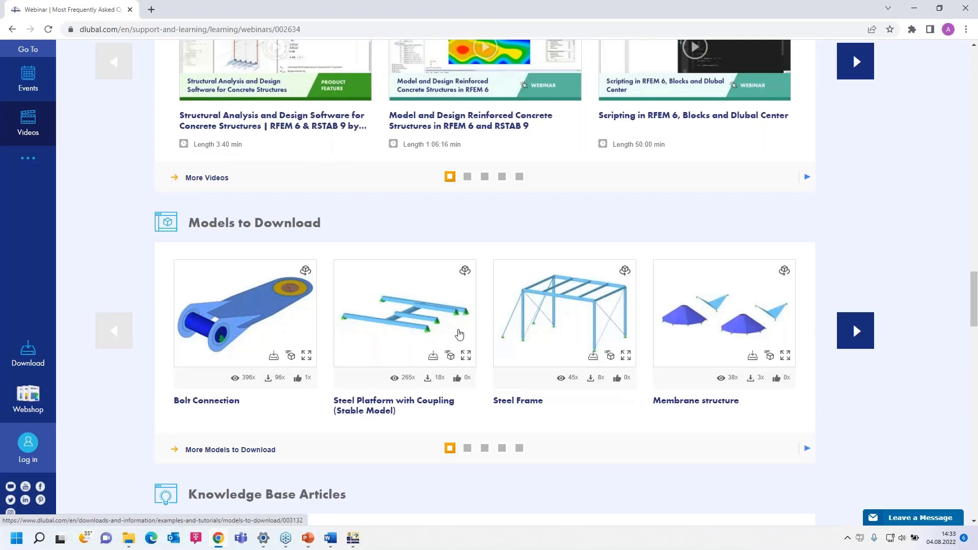
scroll(561, 351, "up", 20)
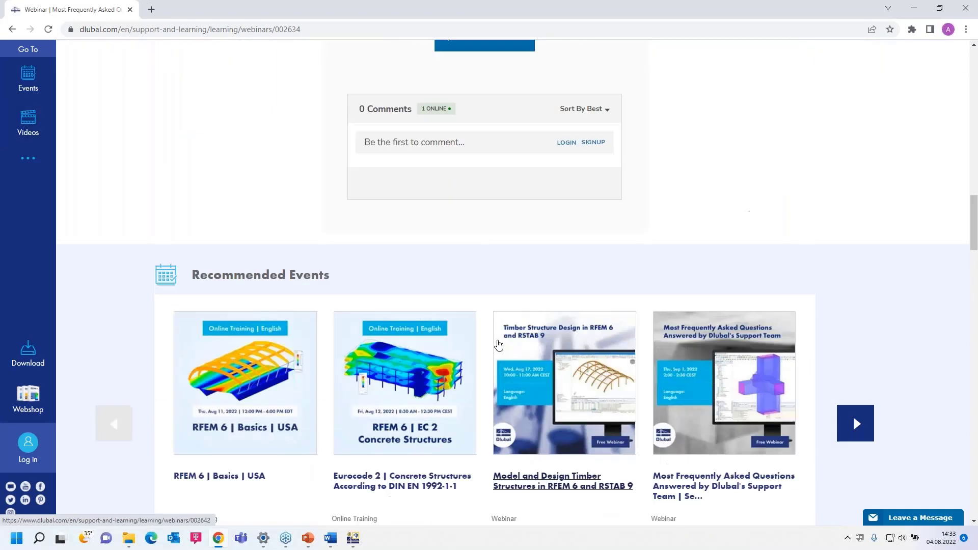
scroll(498, 345, "up", 8)
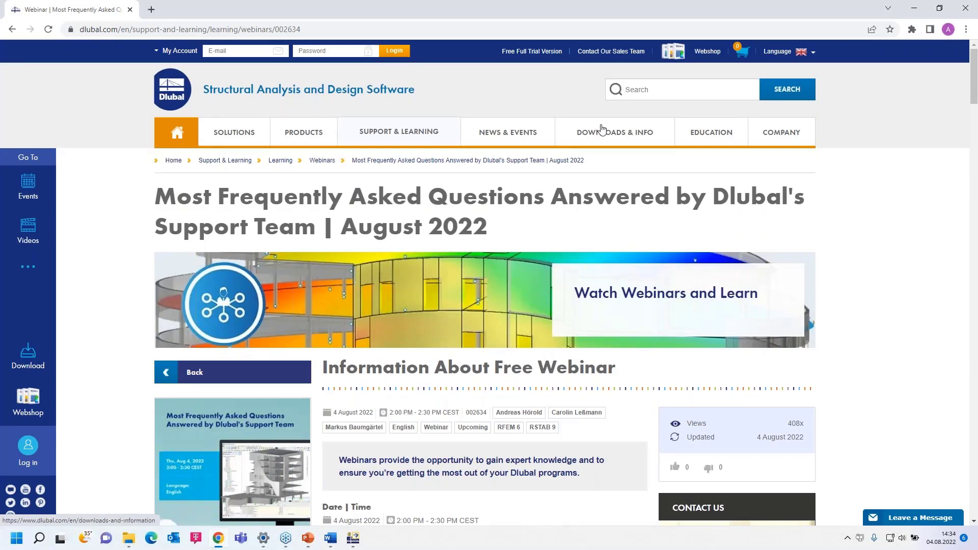
Open the Free Full Trial Version page and review the RFEM 6, RSTAB 9, RSECTION 1 and RWIND 2 trial downloads
left_click(533, 52)
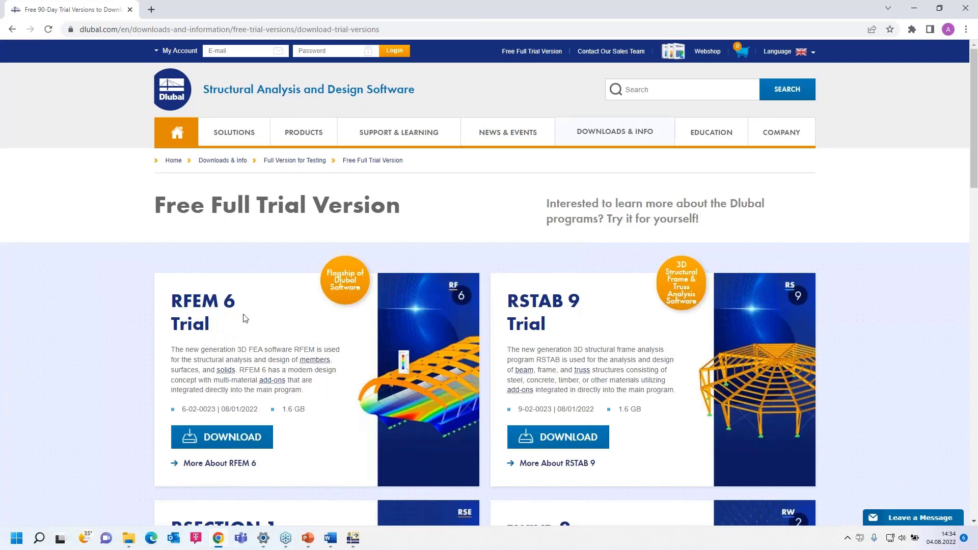
scroll(575, 332, "down", 1)
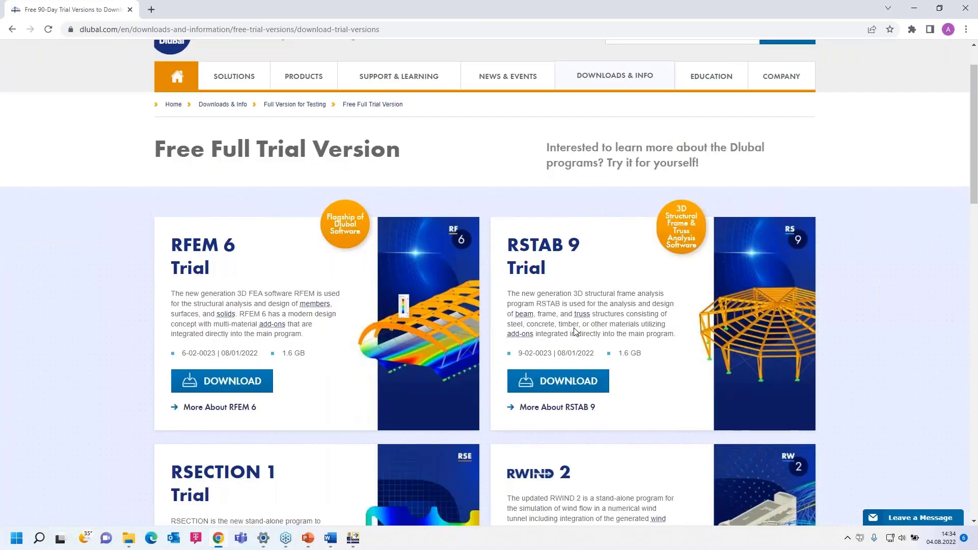
scroll(580, 290, "down", 2)
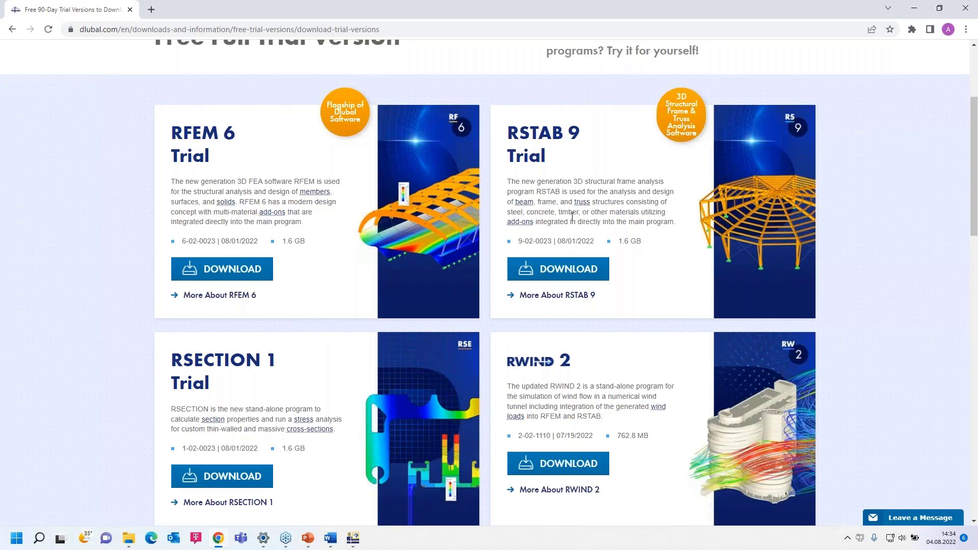
scroll(572, 216, "down", 1)
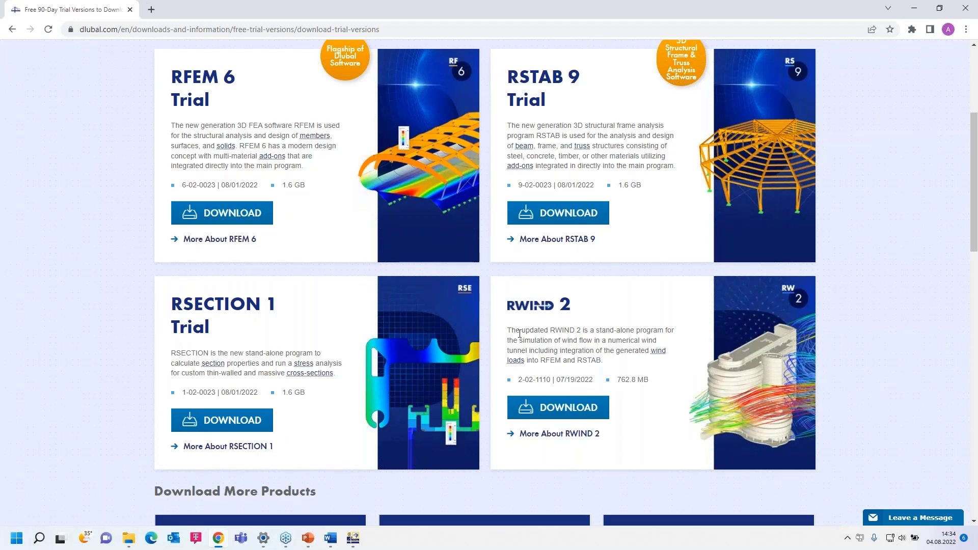
scroll(519, 333, "up", 4)
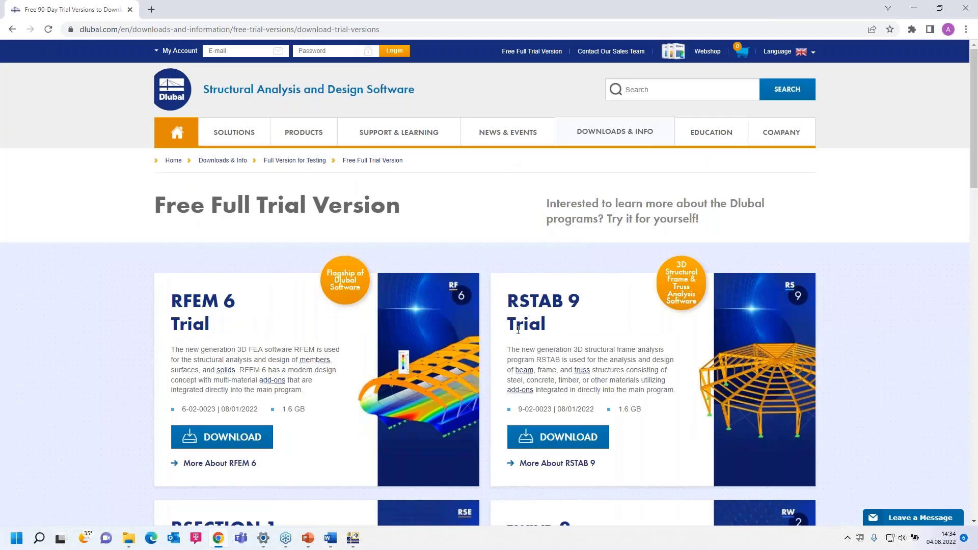